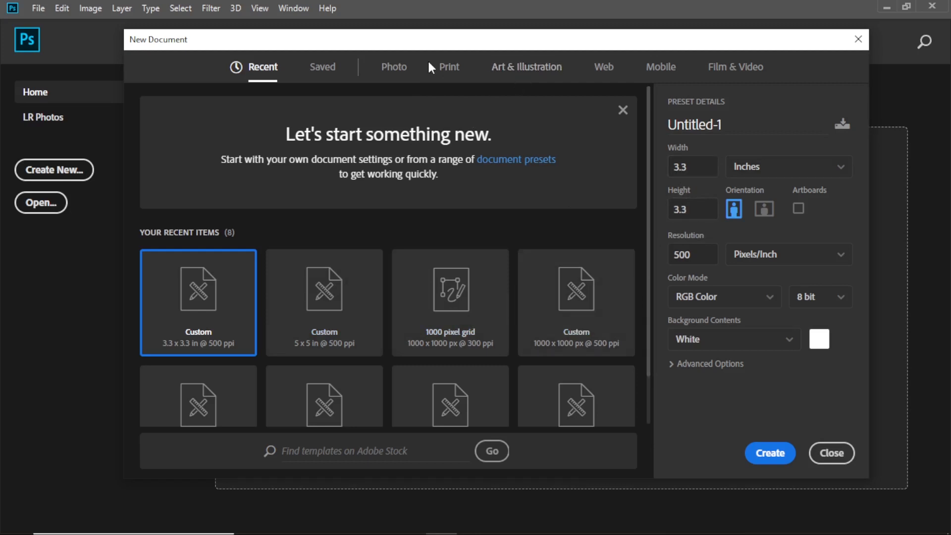
# Create a 3.3 x 3.3 inch RGB document at 500 pixels/inch with a white background.
pyautogui.click(449, 69)
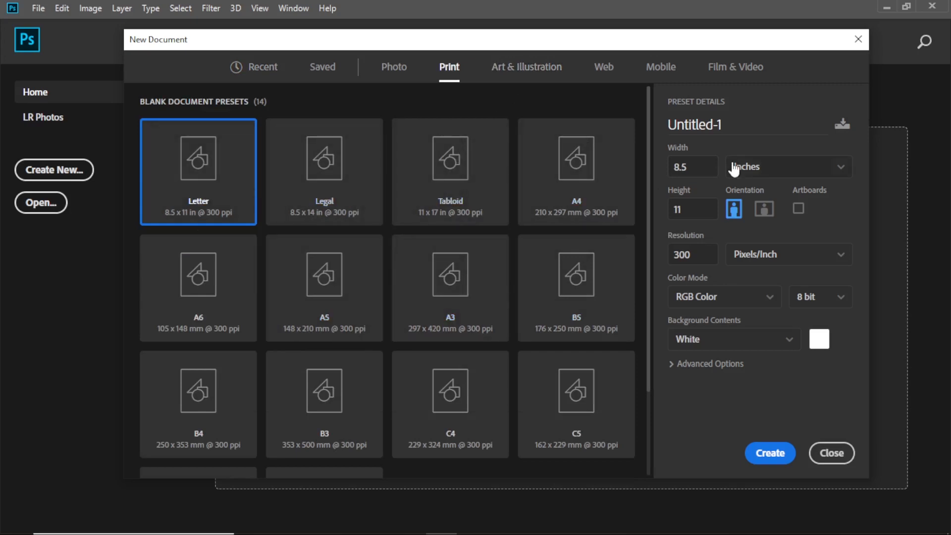
pyautogui.click(258, 69)
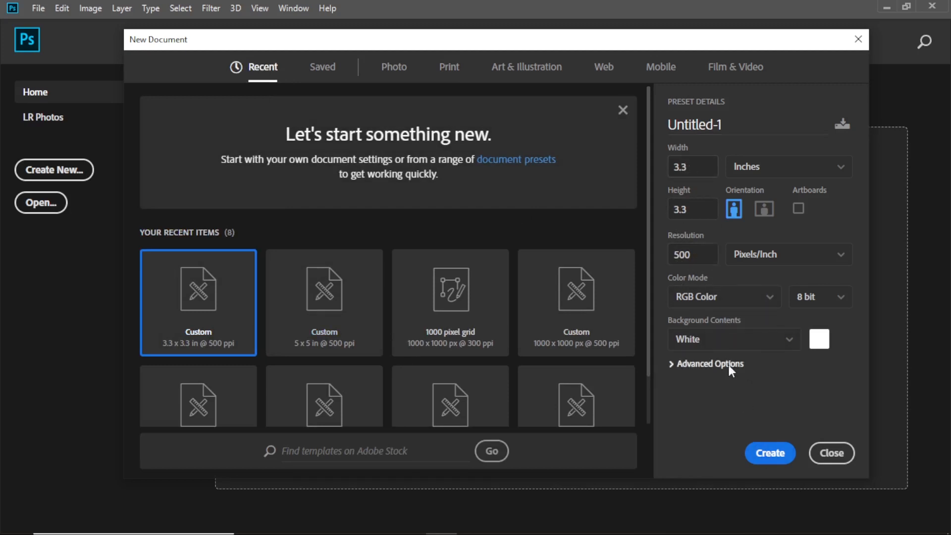
pyautogui.click(771, 454)
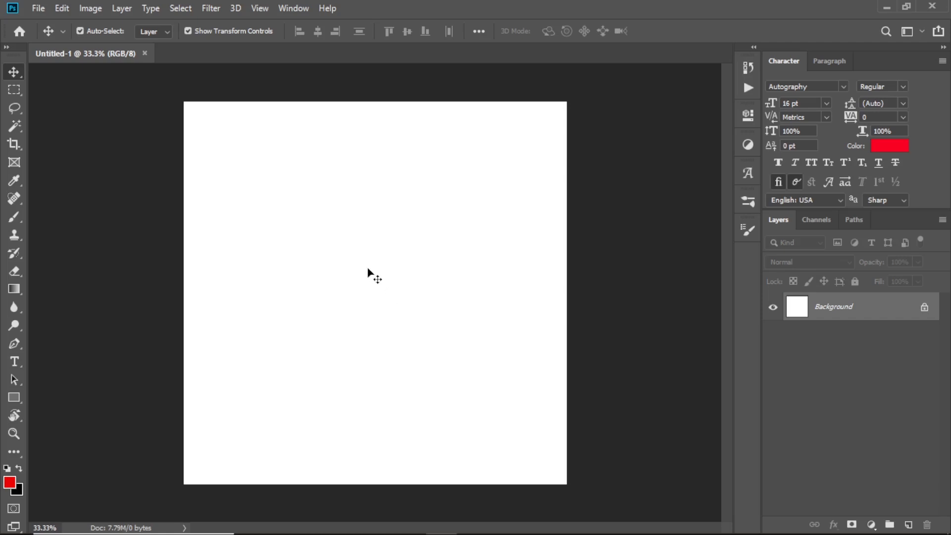
# Draw a black circle about 1269 px in diameter on the canvas with the Ellipse tool.
pyautogui.moveTo(13, 399); pyautogui.dragTo(63, 423)
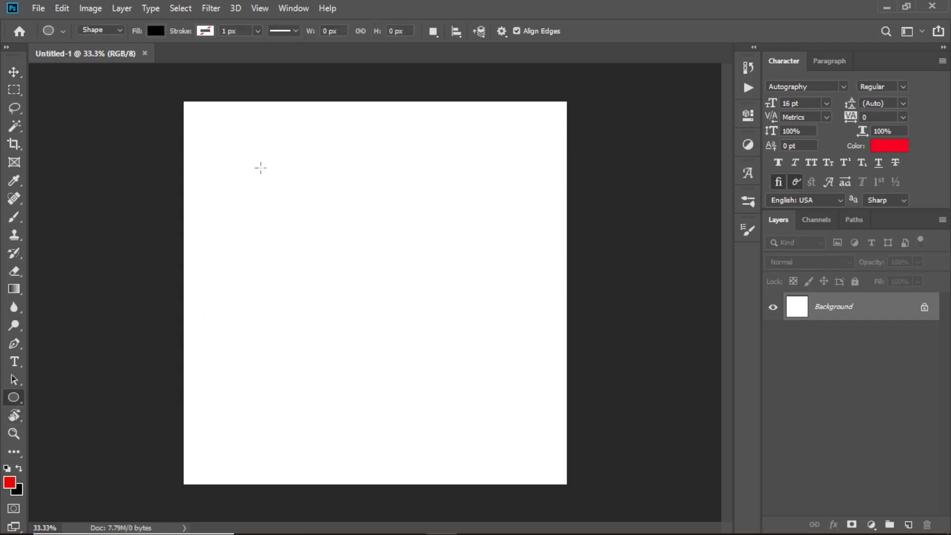
pyautogui.moveTo(242, 148); pyautogui.dragTo(539, 495)
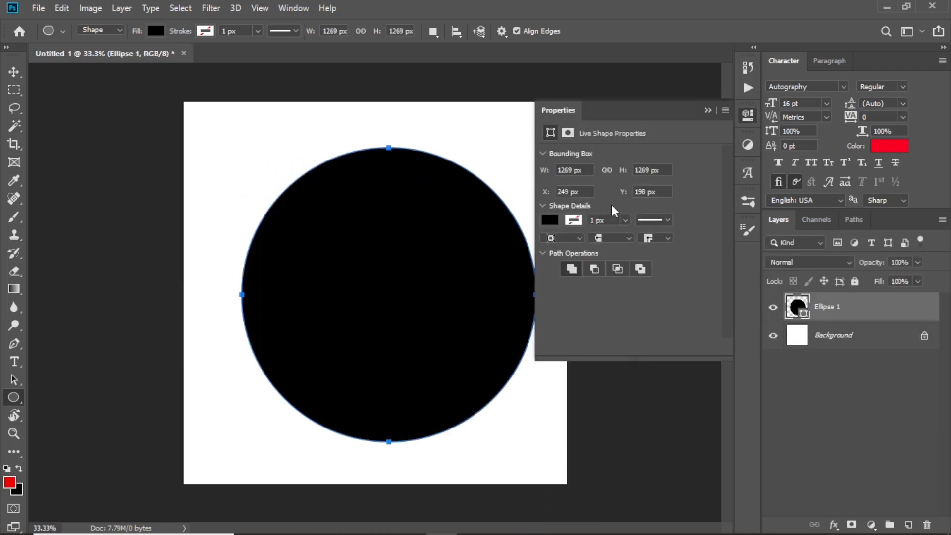
pyautogui.click(708, 110)
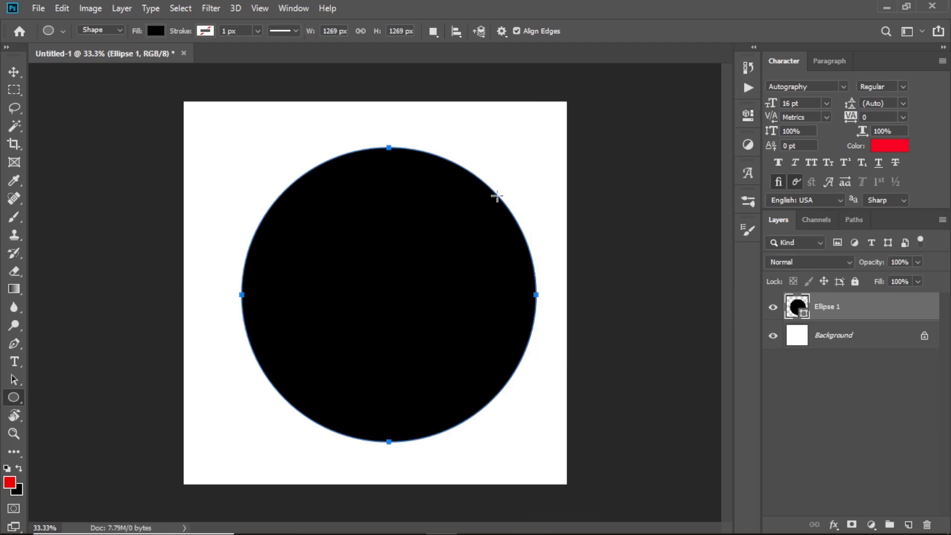
# Move the black circle toward the canvas centre and enlarge it to about 1430 px in diameter.
pyautogui.press('v')
pyautogui.moveTo(447, 244); pyautogui.dragTo(423, 251)
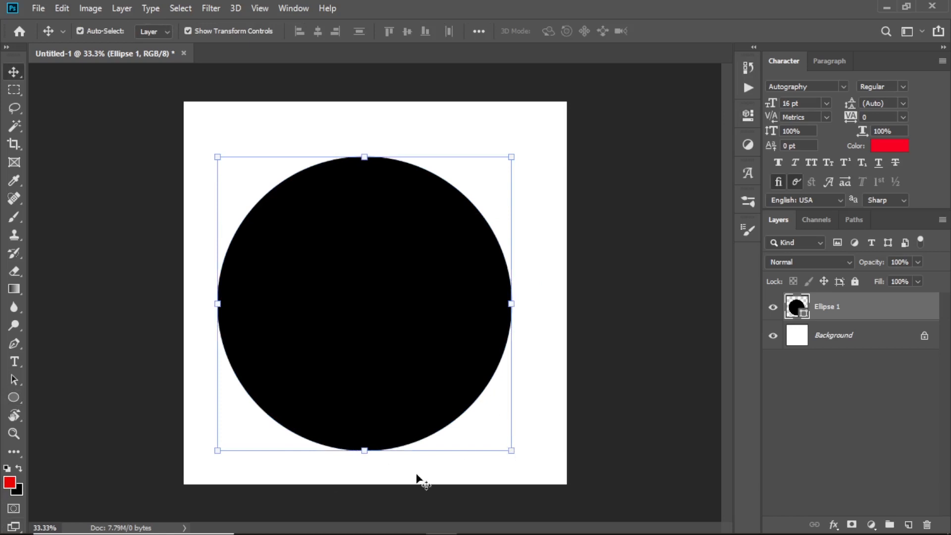
pyautogui.click(510, 450)
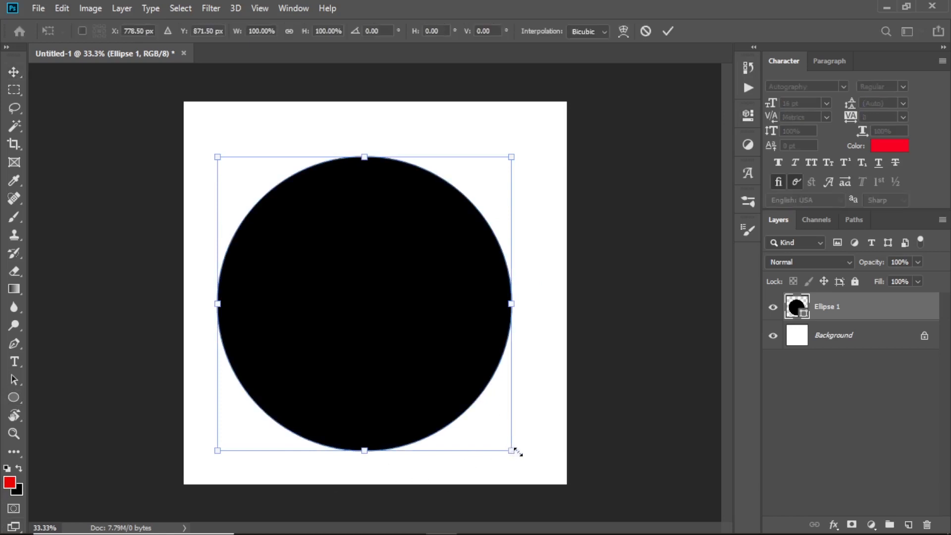
pyautogui.moveTo(515, 452); pyautogui.dragTo(525, 465)
pyautogui.moveTo(222, 154); pyautogui.dragTo(196, 131)
pyautogui.click(675, 31)
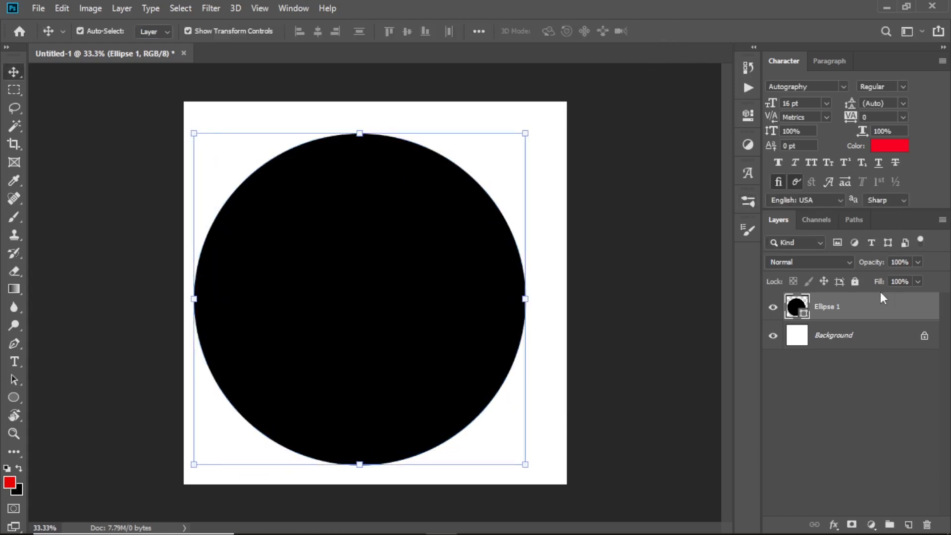
# Set the circle layer's fill to 0% and give it a 10 px red outside stroke.
pyautogui.moveTo(879, 287); pyautogui.dragTo(743, 297)
pyautogui.click(833, 525)
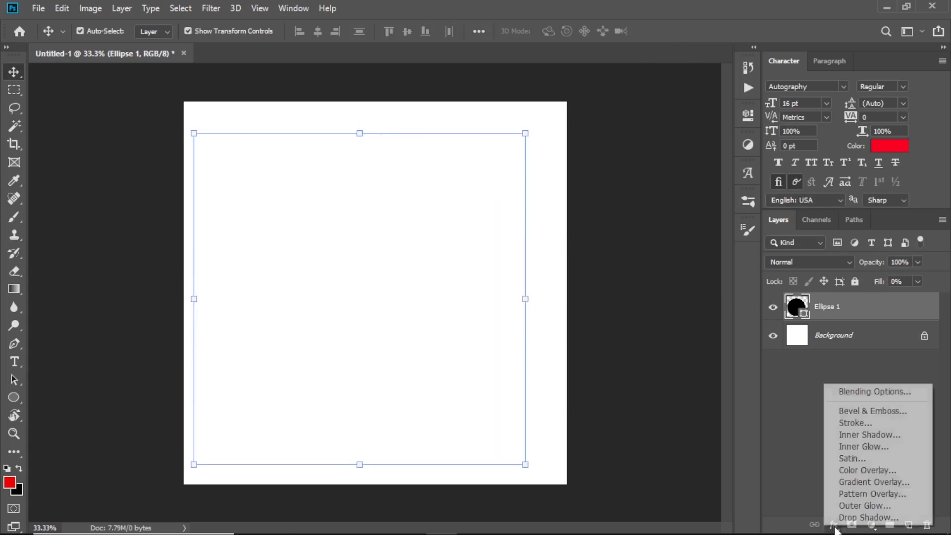
pyautogui.click(855, 422)
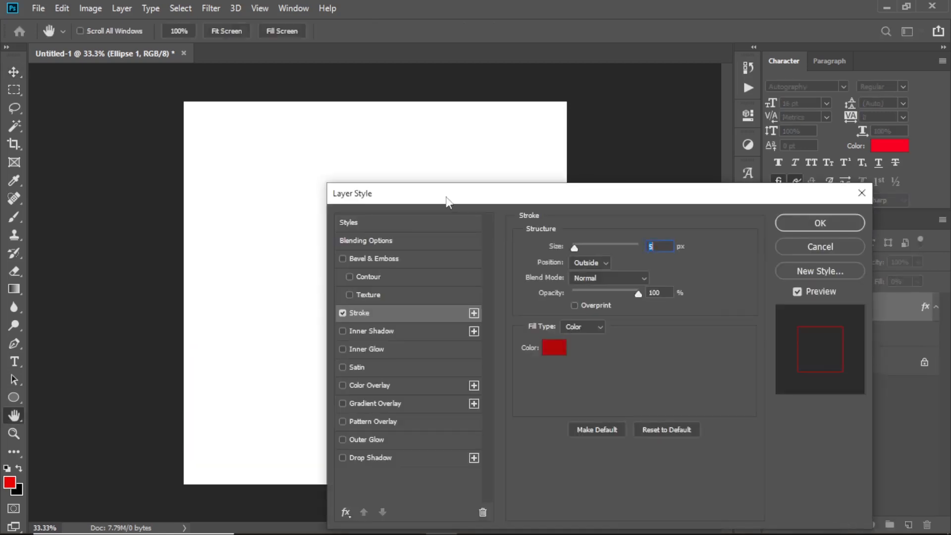
pyautogui.moveTo(493, 201); pyautogui.dragTo(603, 126)
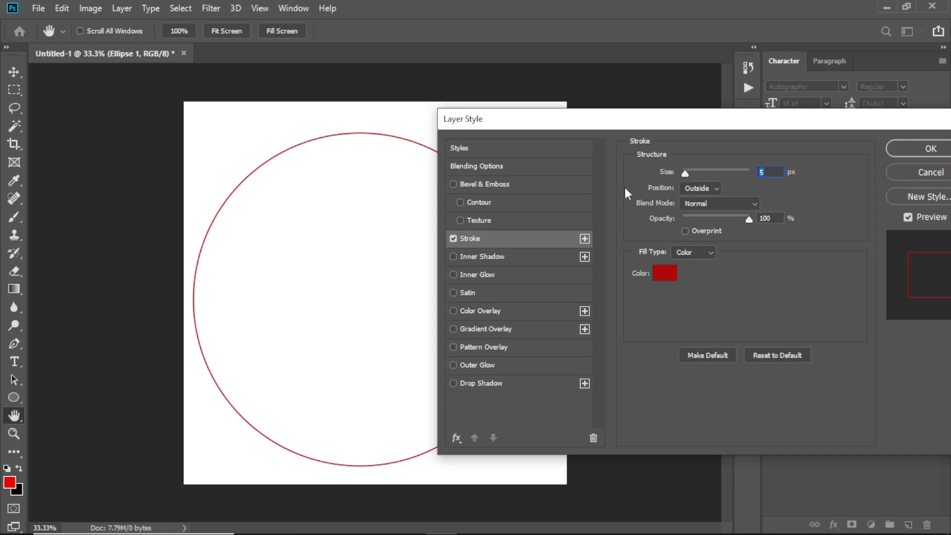
pyautogui.moveTo(667, 178); pyautogui.dragTo(672, 180)
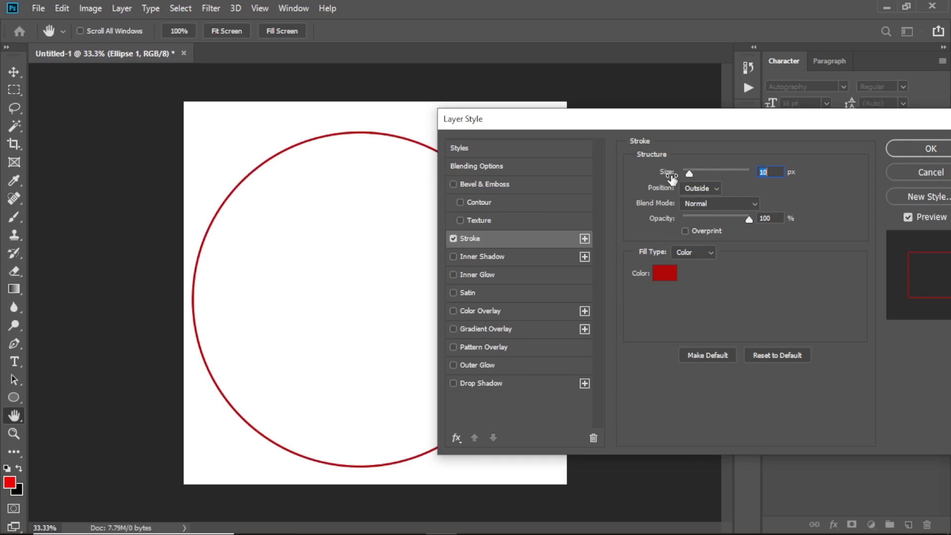
pyautogui.click(930, 148)
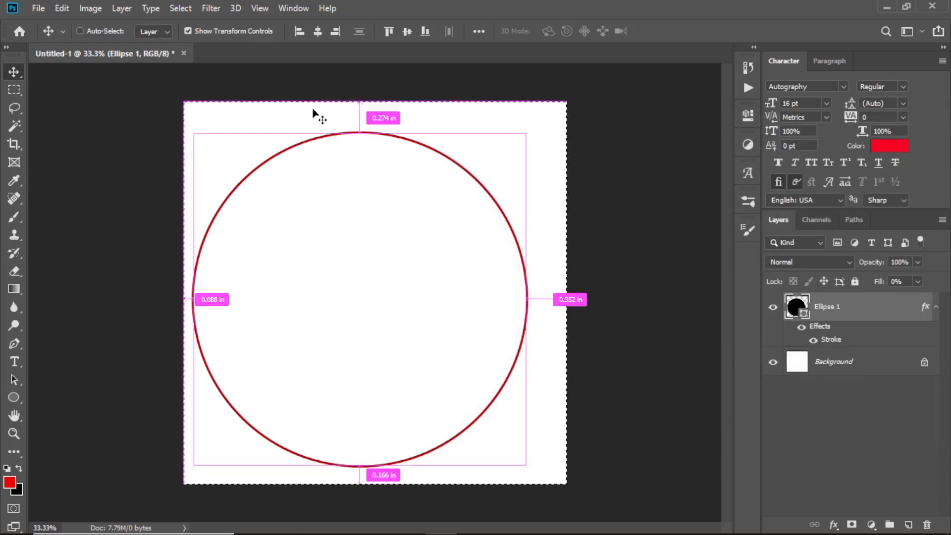
# Center the red ring horizontally on the canvas and clear the selection.
pyautogui.hotkey('ctrl', 'a')
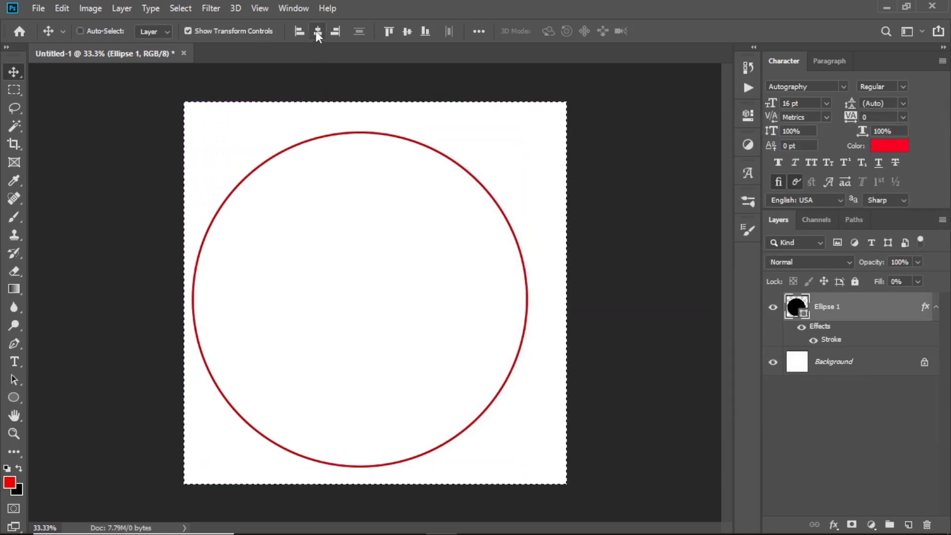
pyautogui.click(317, 31)
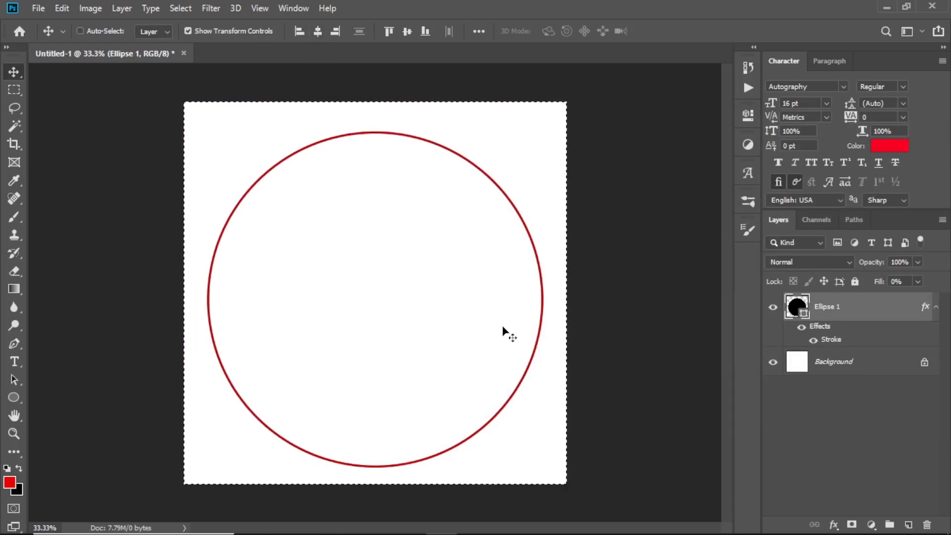
pyautogui.hotkey('ctrl', 'd')
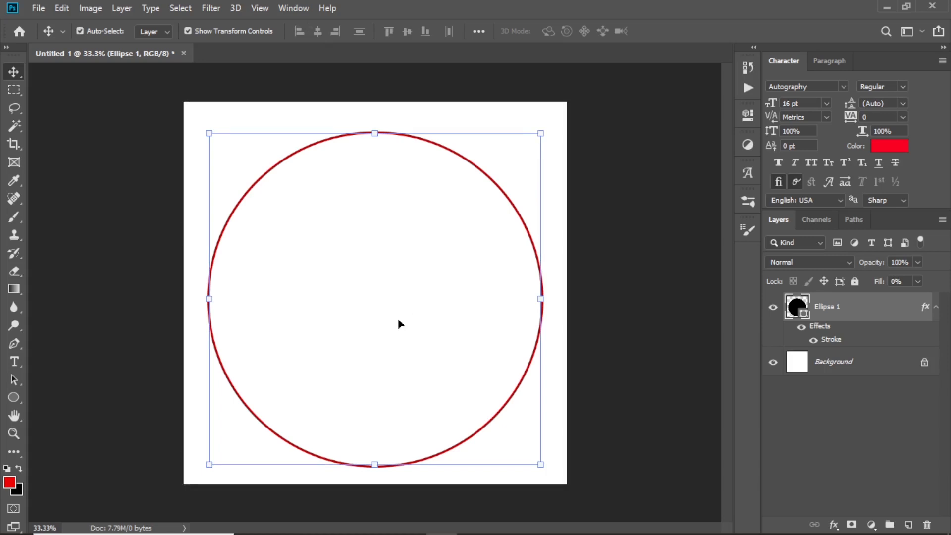
# Nudge the red ring slightly upward on the canvas and collapse its layer's effects list.
pyautogui.hotkey('shift', 'Up')
pyautogui.hotkey('shift', 'Up')
pyautogui.hotkey('shift', 'Up')
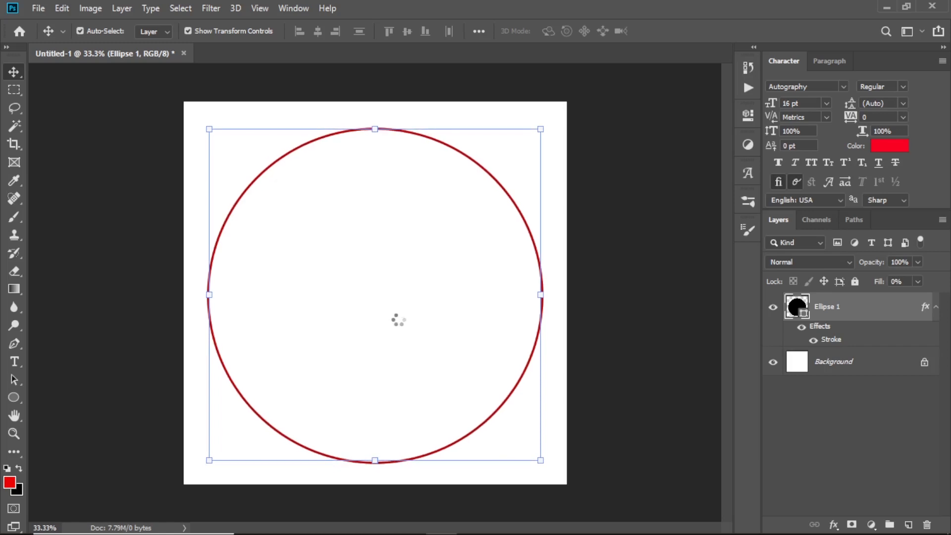
pyautogui.hotkey('shift', 'Up')
pyautogui.hotkey('shift', 'Up')
pyautogui.hotkey('shift', 'Up')
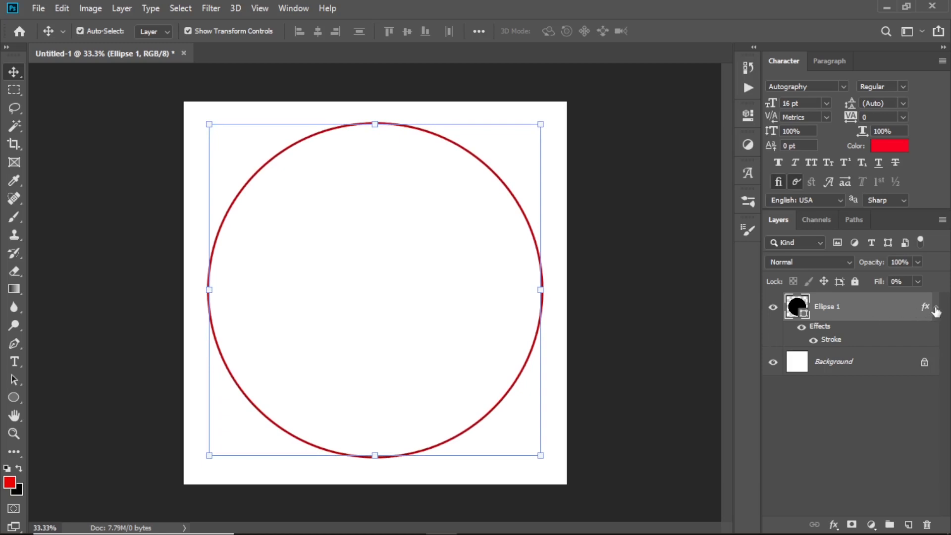
pyautogui.click(936, 307)
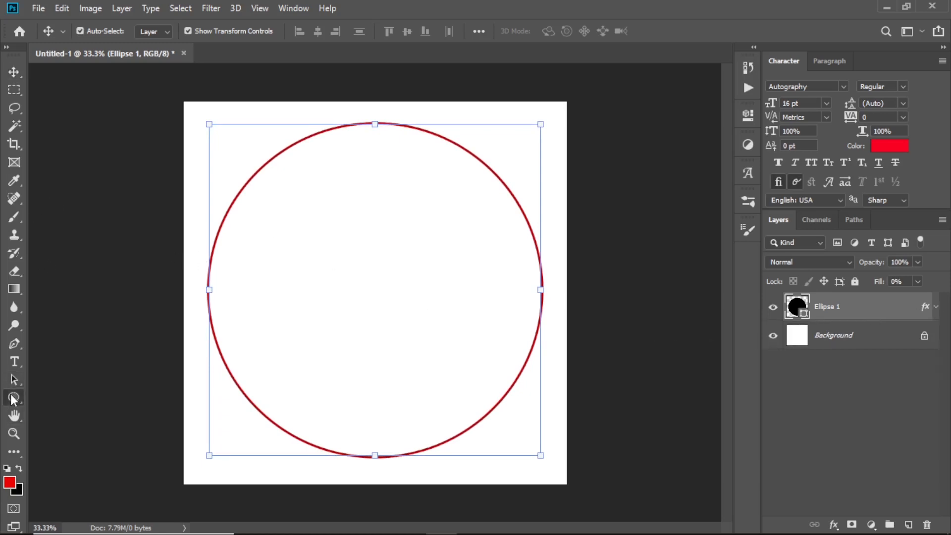
# Draw a second black circle about 1077 px in diameter inside the red ring.
pyautogui.click(14, 399)
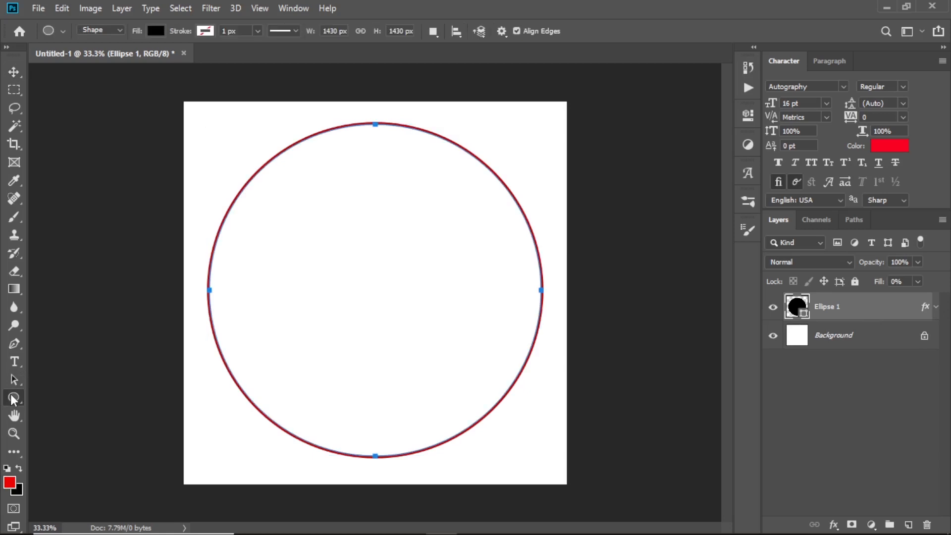
pyautogui.press('Return')
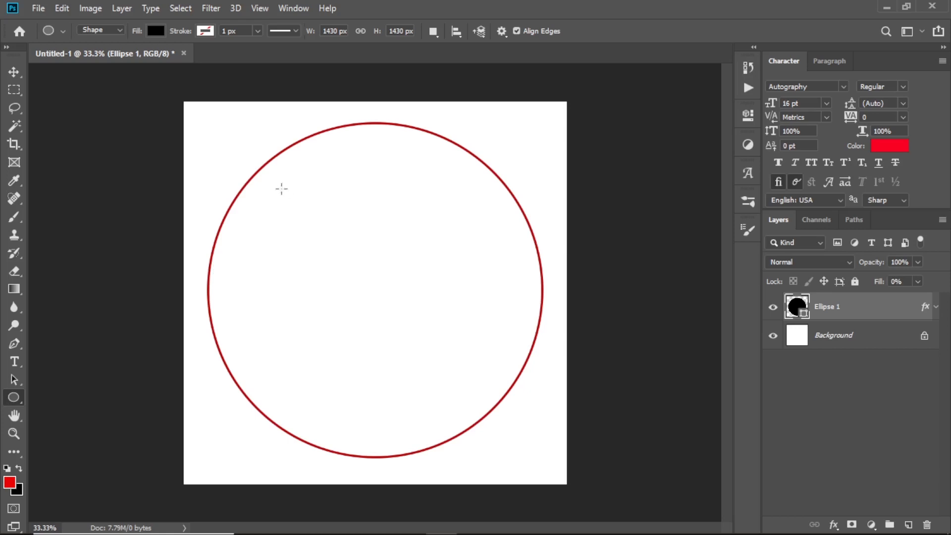
pyautogui.moveTo(274, 185); pyautogui.dragTo(524, 516)
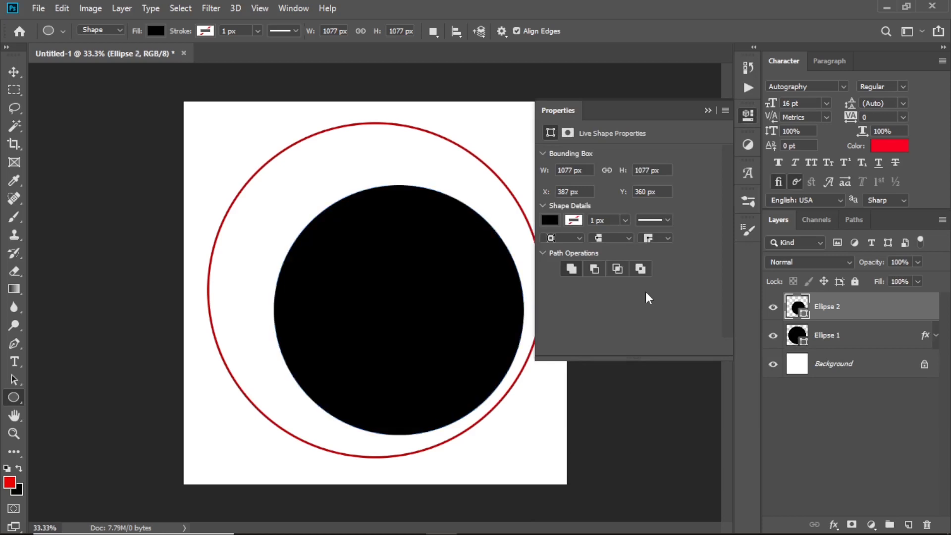
pyautogui.click(708, 110)
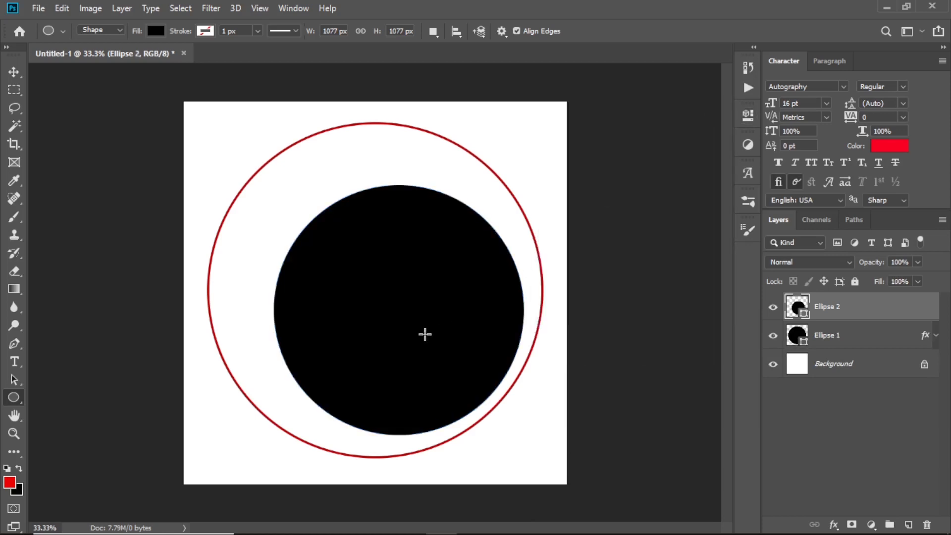
# Move the second circle toward the ring's centre and scale it up to about 111%.
pyautogui.press('v')
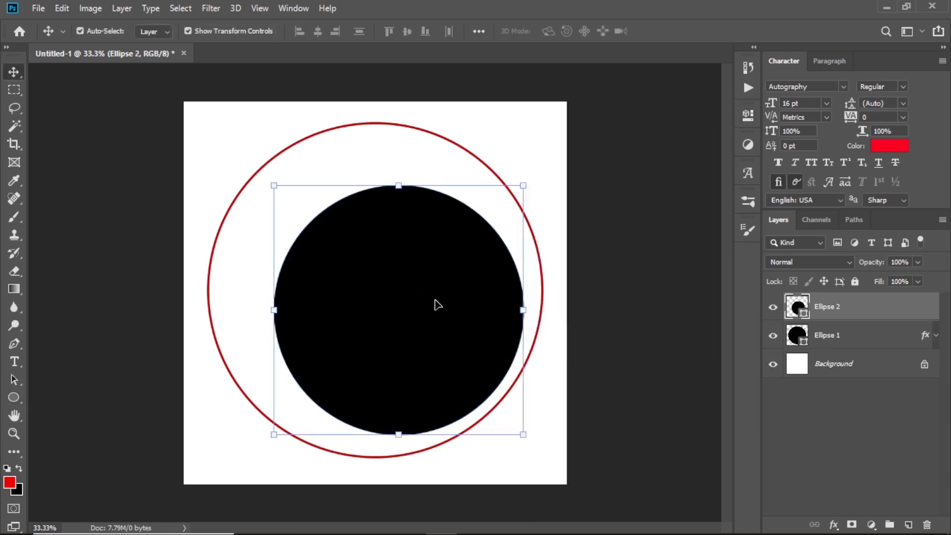
pyautogui.moveTo(450, 303); pyautogui.dragTo(425, 268)
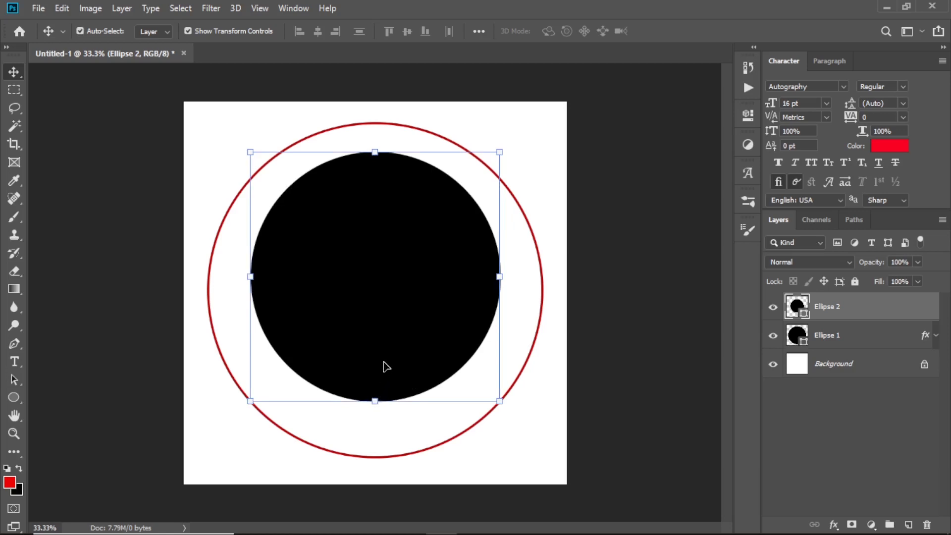
pyautogui.moveTo(374, 402); pyautogui.dragTo(377, 428)
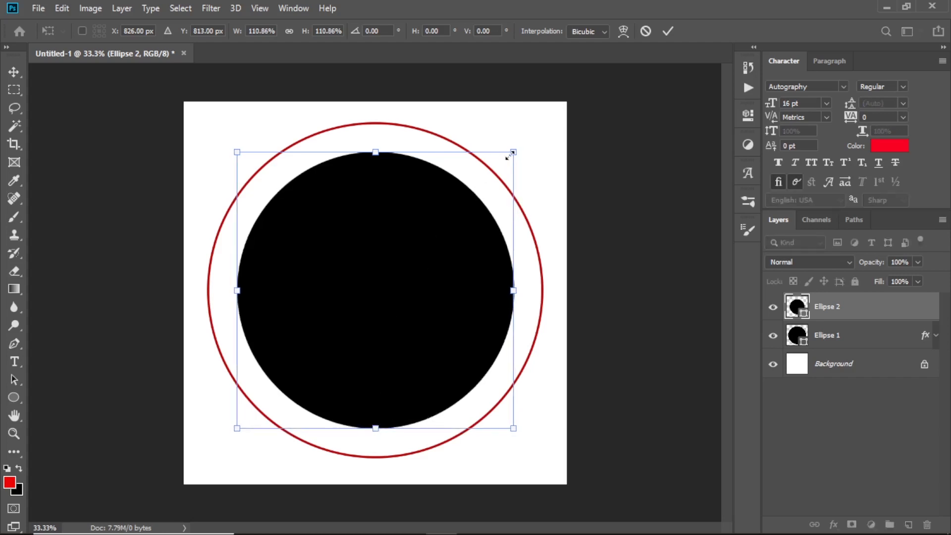
pyautogui.click(668, 32)
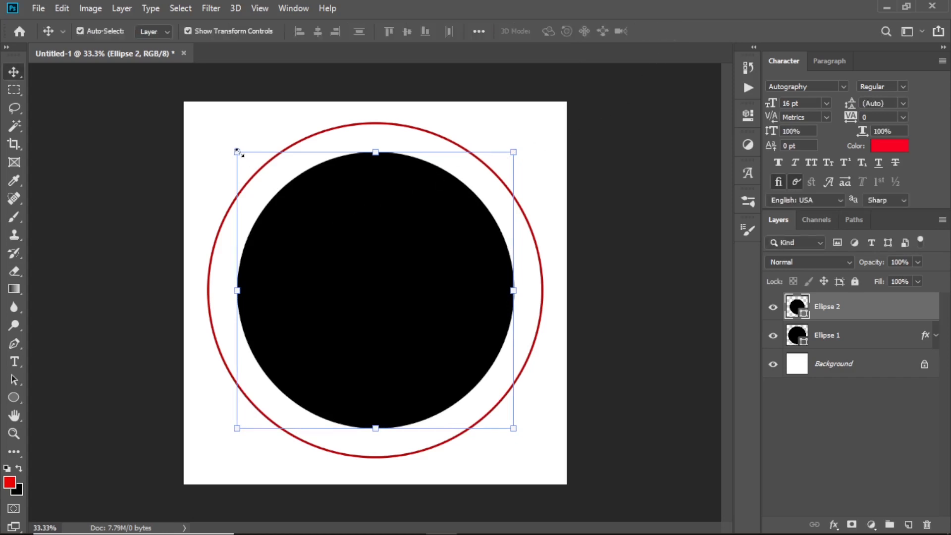
# Scale the inner black circle down to about 96% to leave an even gap inside the ring.
pyautogui.hotkey('ctrl', 't')
pyautogui.moveTo(238, 151); pyautogui.dragTo(241, 155)
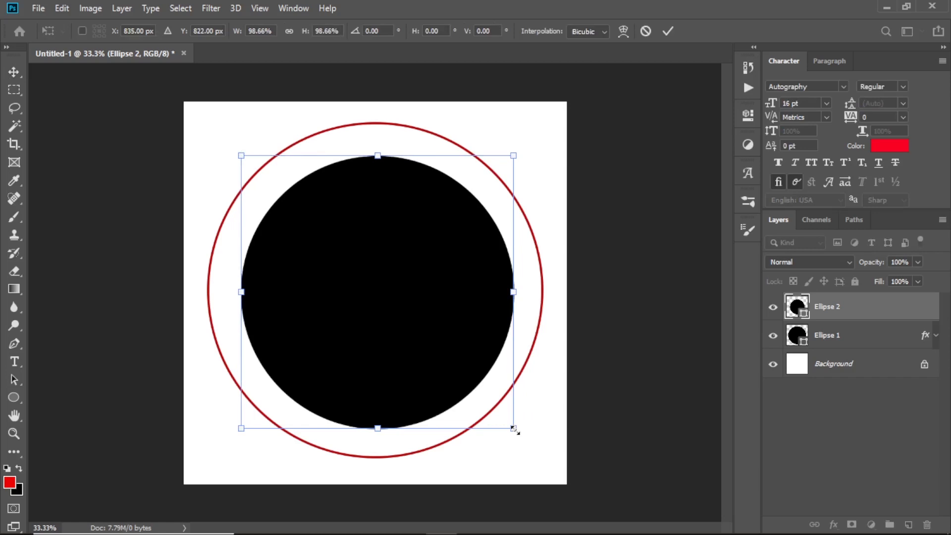
pyautogui.moveTo(515, 430); pyautogui.dragTo(506, 421)
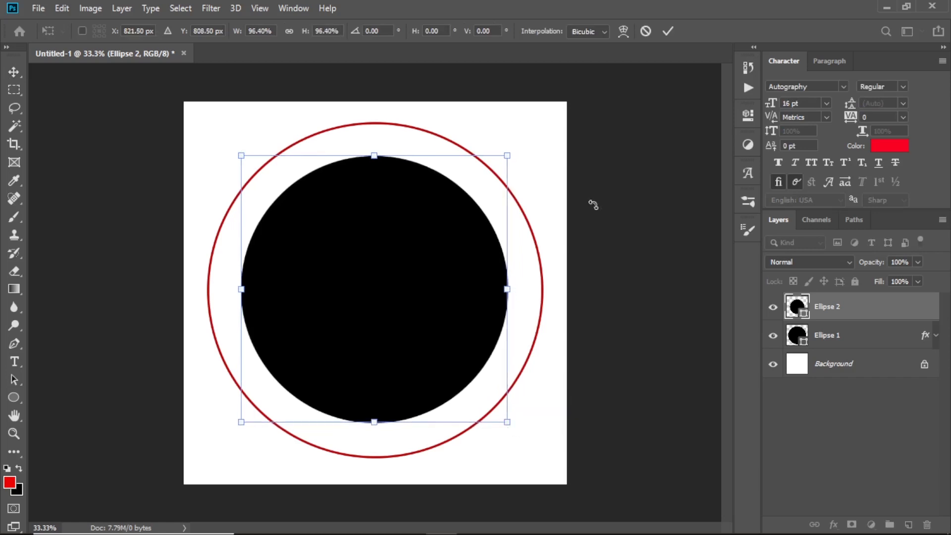
pyautogui.click(667, 31)
# Center the inner black circle horizontally on the canvas and clear the selection.
pyautogui.hotkey('ctrl', 'a')
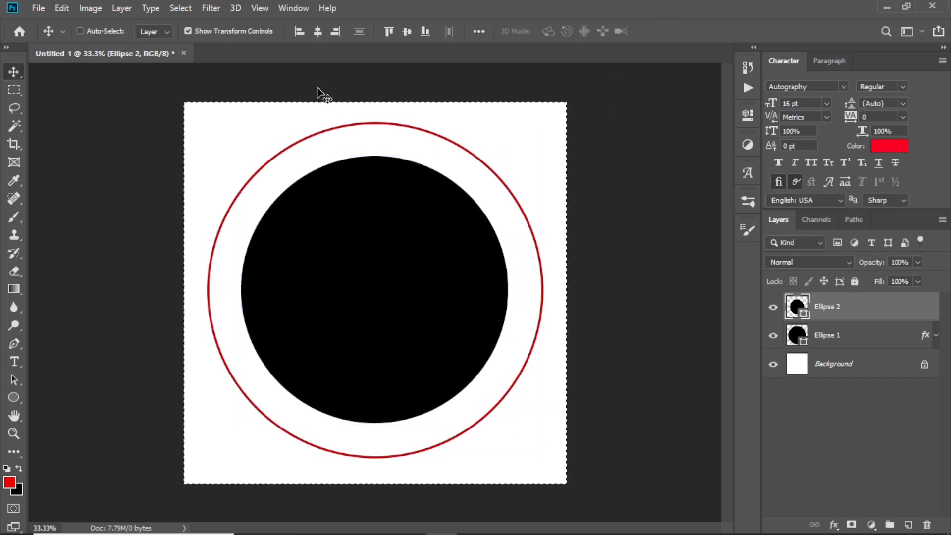
pyautogui.click(318, 32)
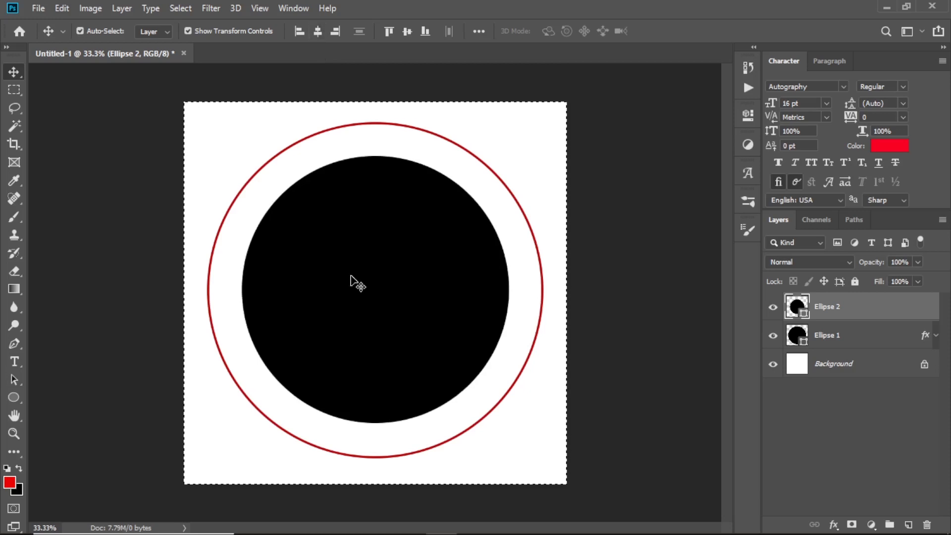
pyautogui.hotkey('ctrl', 'd')
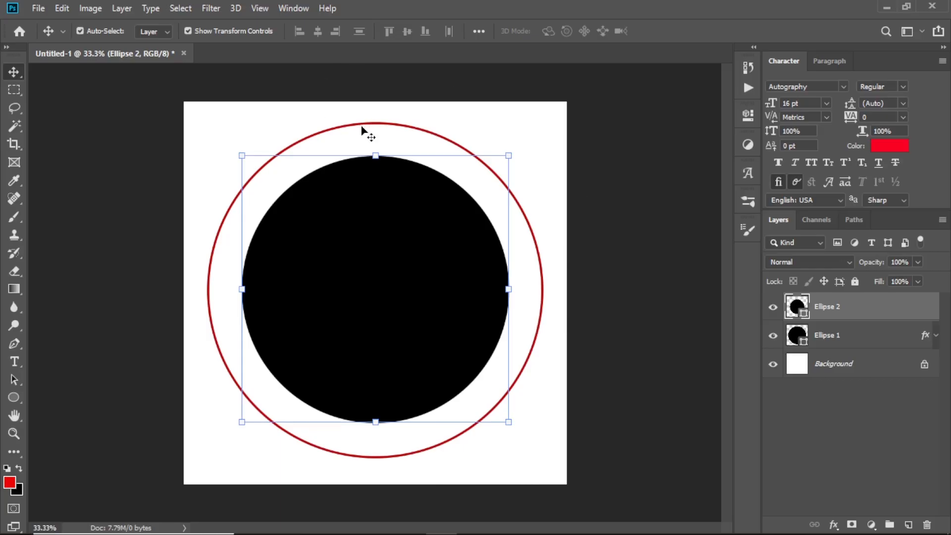
# Change the stroke colour of the outer ring from its layer effect to dark blue #040472.
pyautogui.click(369, 125)
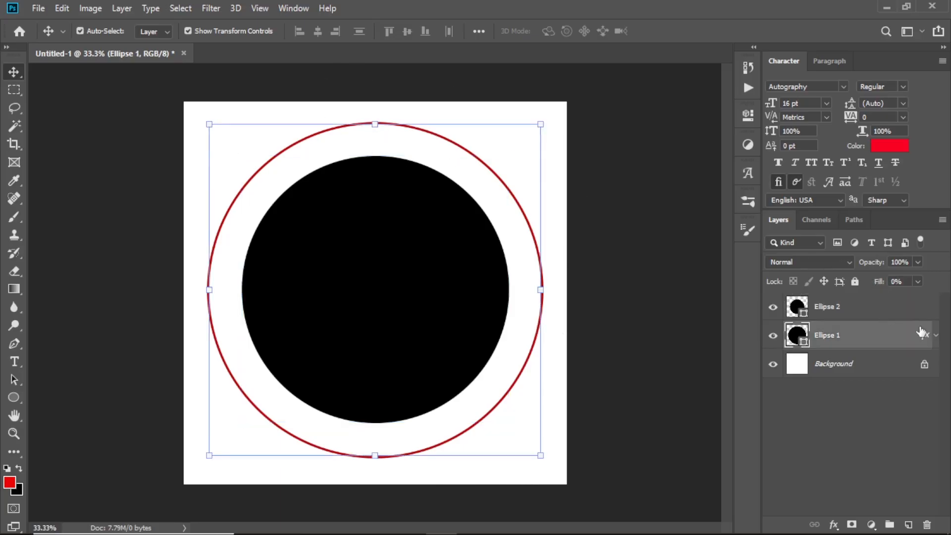
pyautogui.click(935, 336)
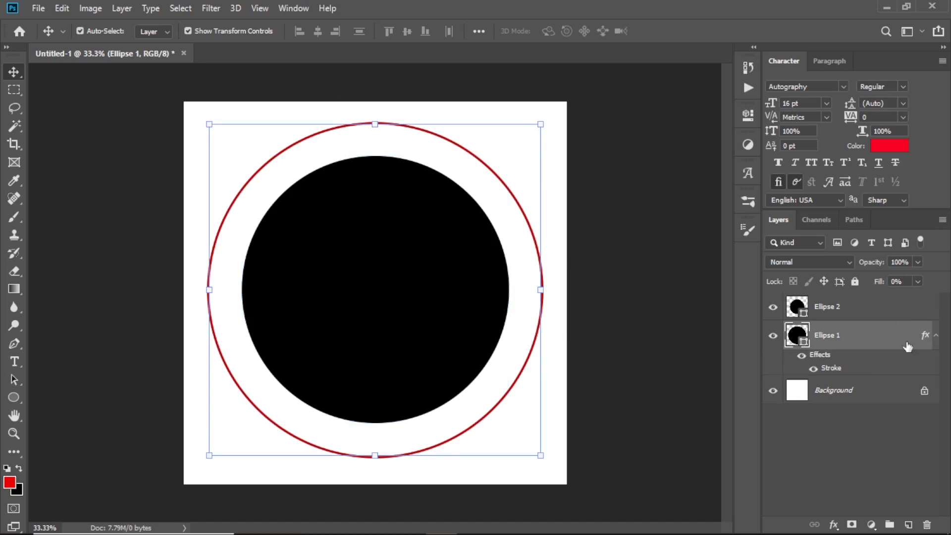
pyautogui.doubleClick(838, 363)
pyautogui.moveTo(701, 62)
pyautogui.mouseDown()
pyautogui.moveTo(812, 136)
pyautogui.moveTo(850, 131)
pyautogui.mouseUp()
pyautogui.click(604, 250)
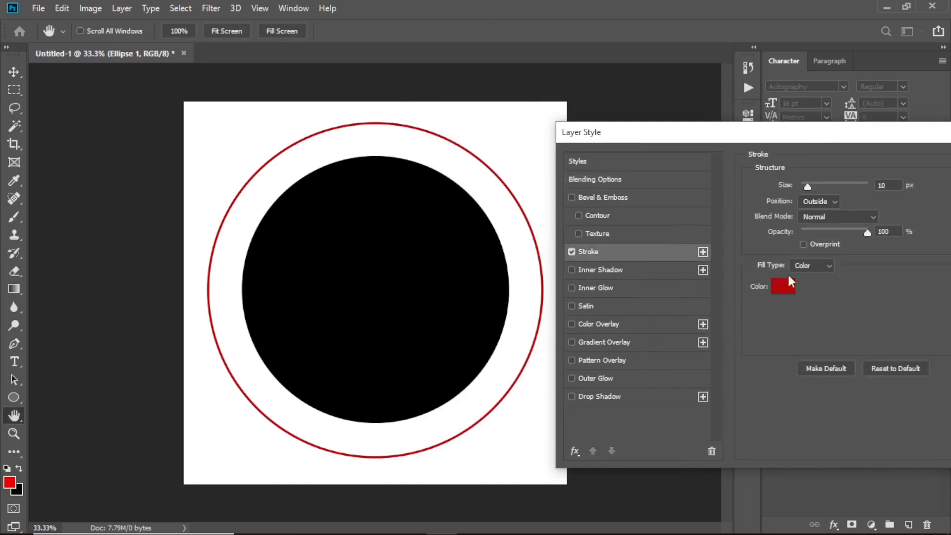
pyautogui.click(788, 287)
pyautogui.click(775, 277)
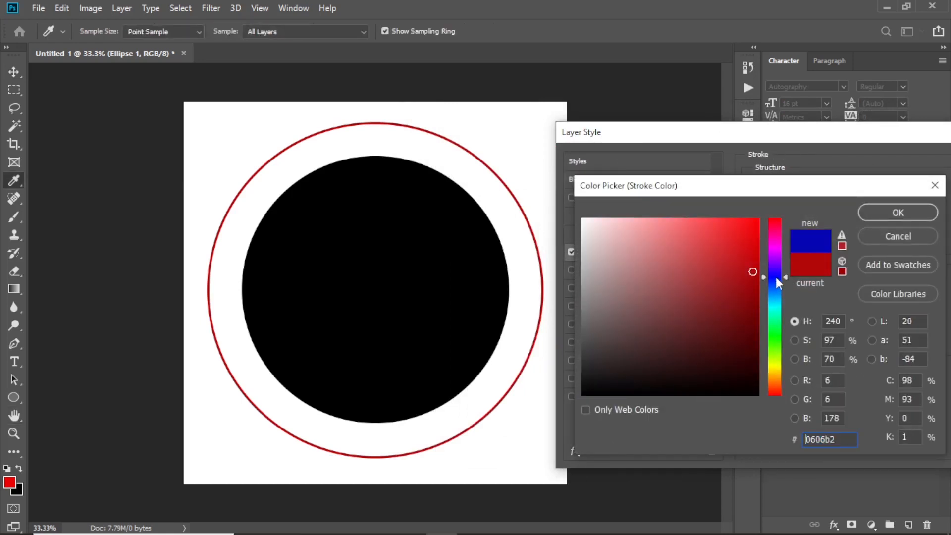
pyautogui.click(752, 315)
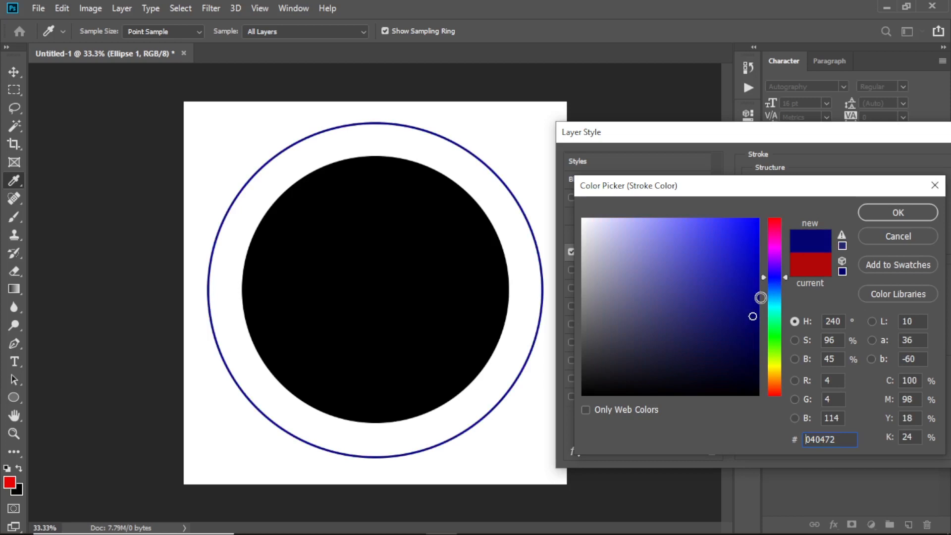
pyautogui.click(902, 214)
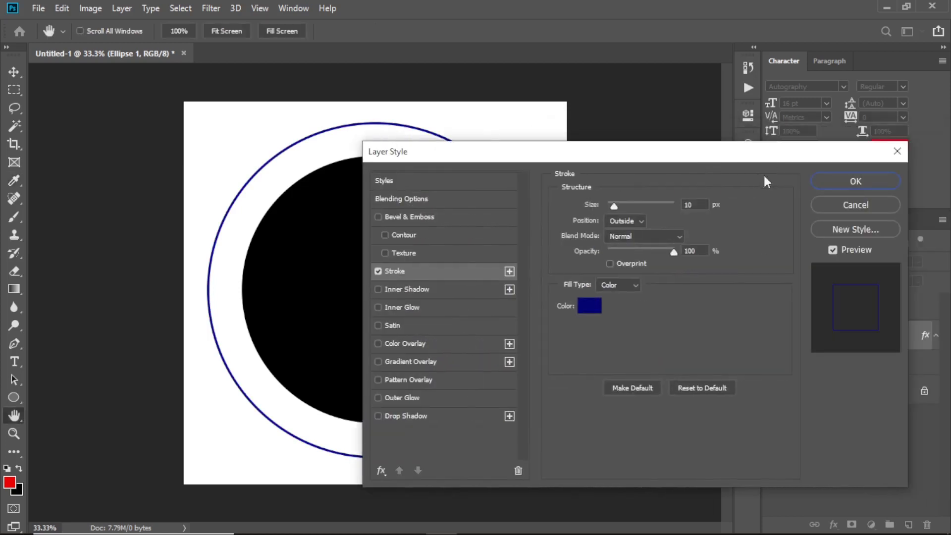
pyautogui.click(838, 183)
# Collapse the outer ring's effects and add a 10 px bright red outside stroke to the inner black circle.
pyautogui.press('v')
pyautogui.click(384, 259)
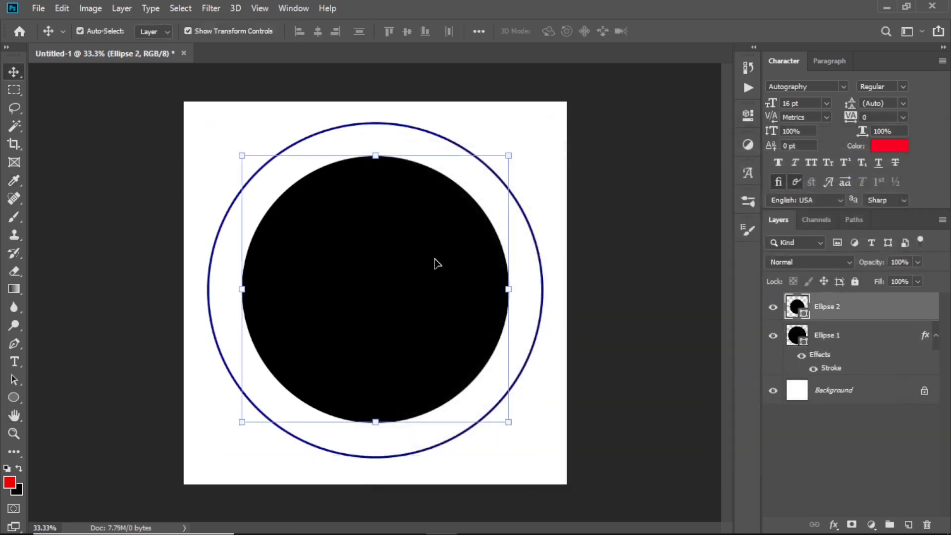
pyautogui.click(935, 335)
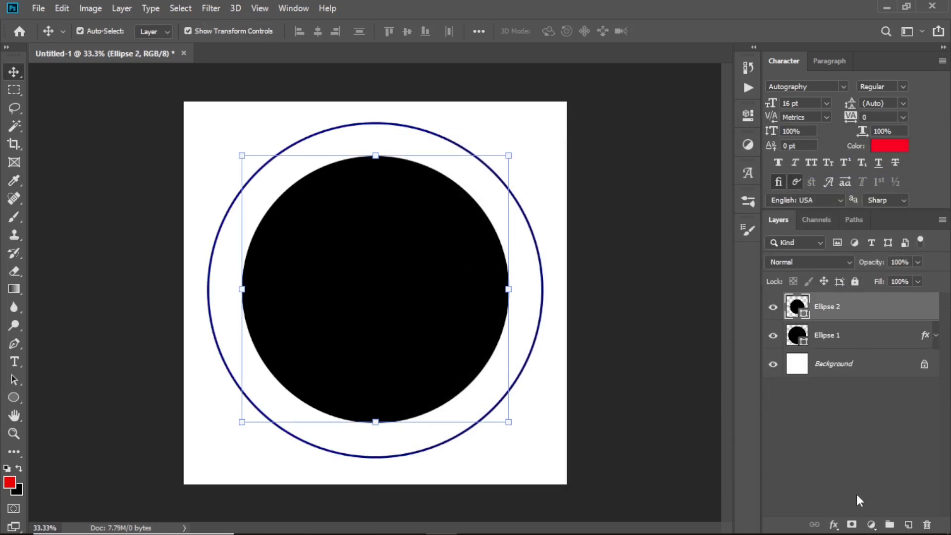
pyautogui.moveTo(836, 531)
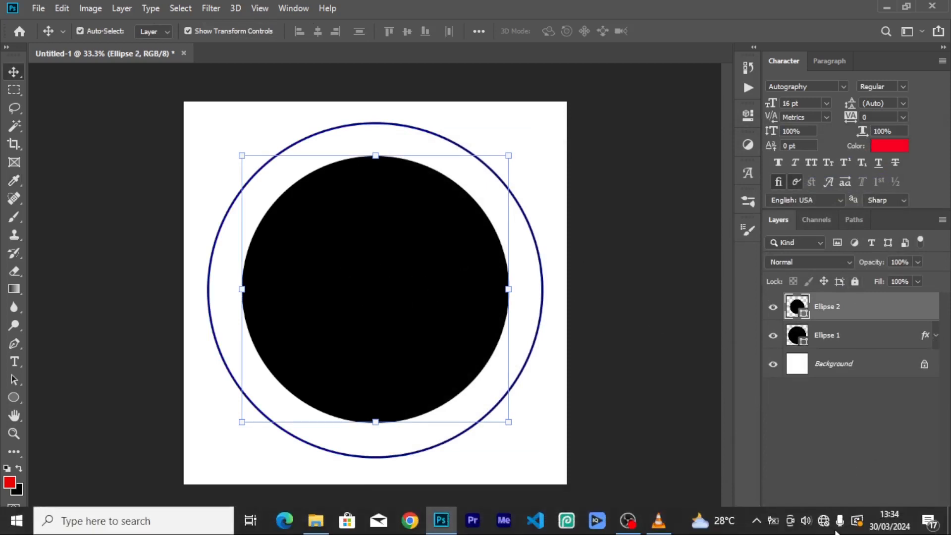
pyautogui.click(833, 524)
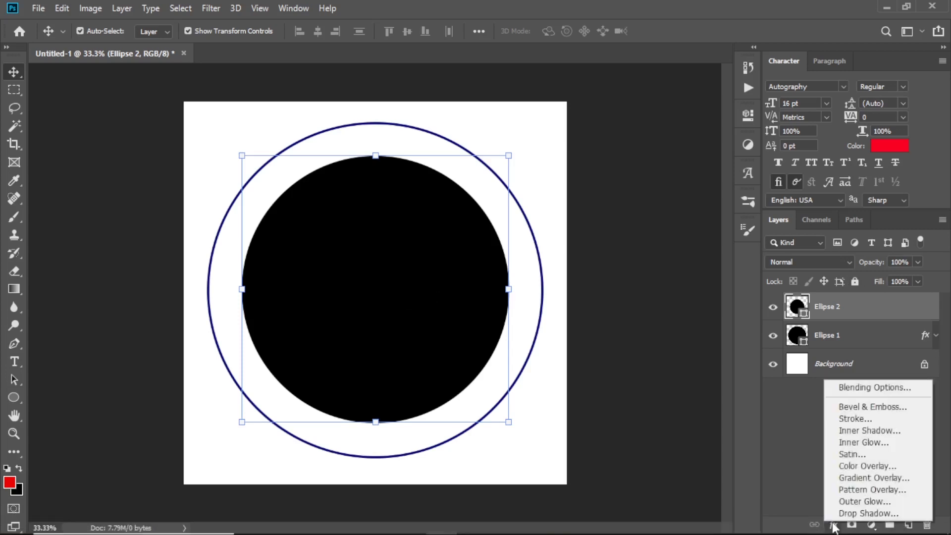
pyautogui.click(854, 418)
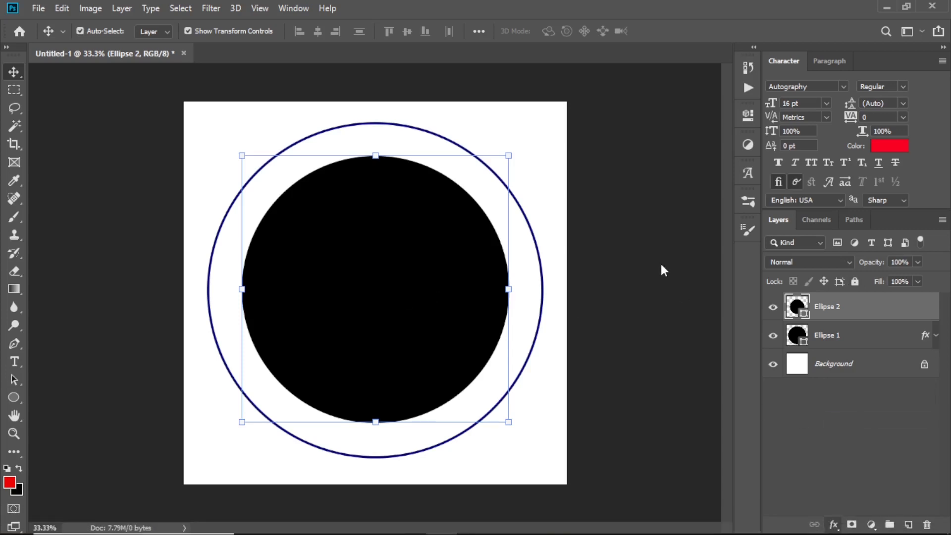
pyautogui.moveTo(643, 153); pyautogui.dragTo(786, 137)
pyautogui.click(733, 290)
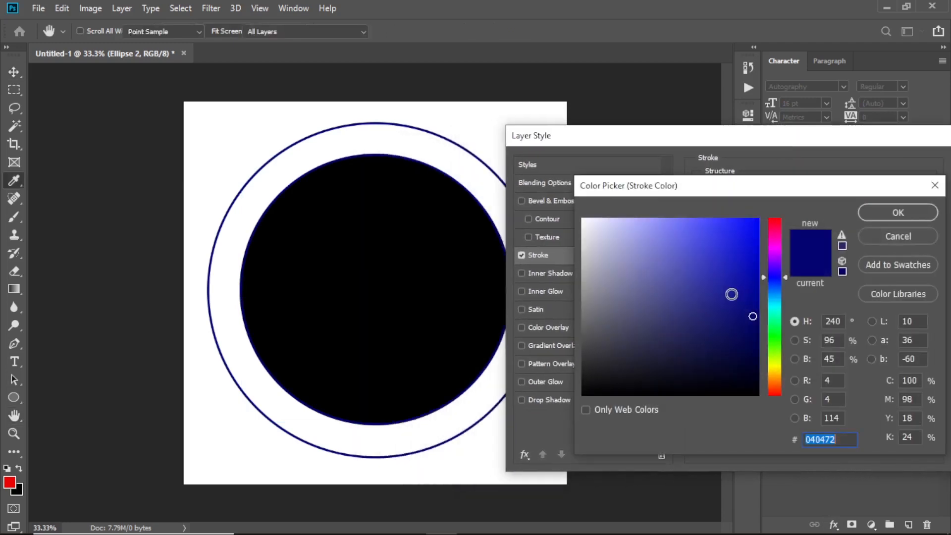
pyautogui.moveTo(778, 221); pyautogui.dragTo(775, 222)
pyautogui.moveTo(753, 312); pyautogui.dragTo(756, 220)
pyautogui.click(895, 212)
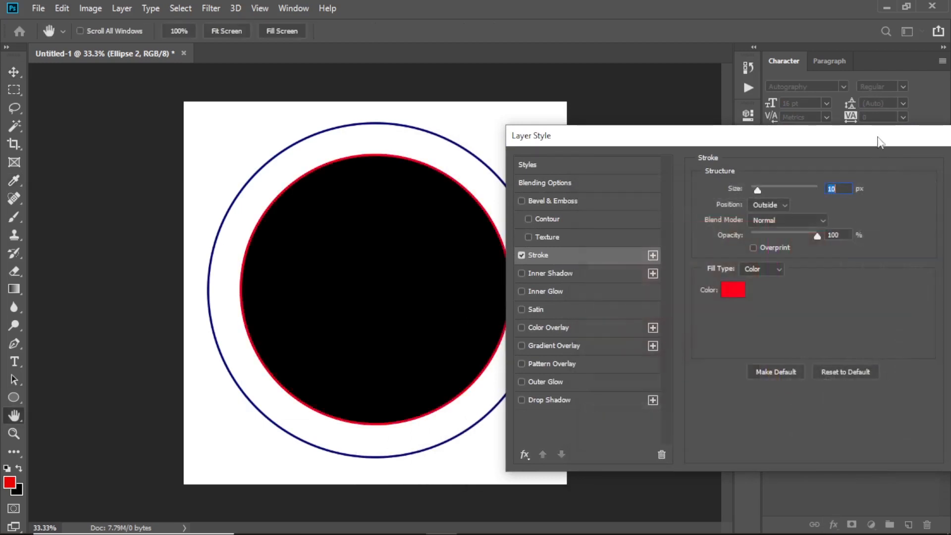
pyautogui.moveTo(879, 140); pyautogui.dragTo(581, 182)
pyautogui.click(687, 212)
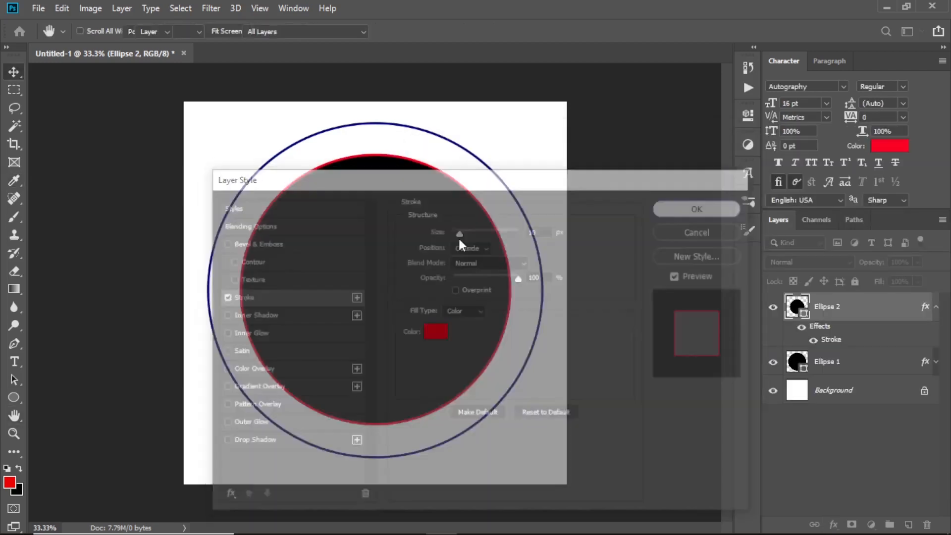
# Fill the inner circle with dark blue #040472 sampled from the outer ring.
pyautogui.doubleClick(795, 306)
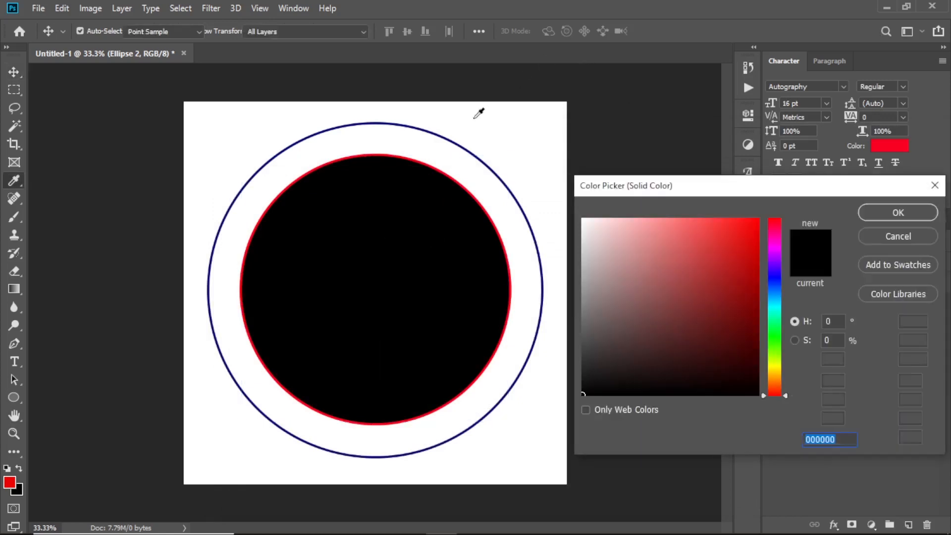
pyautogui.click(436, 134)
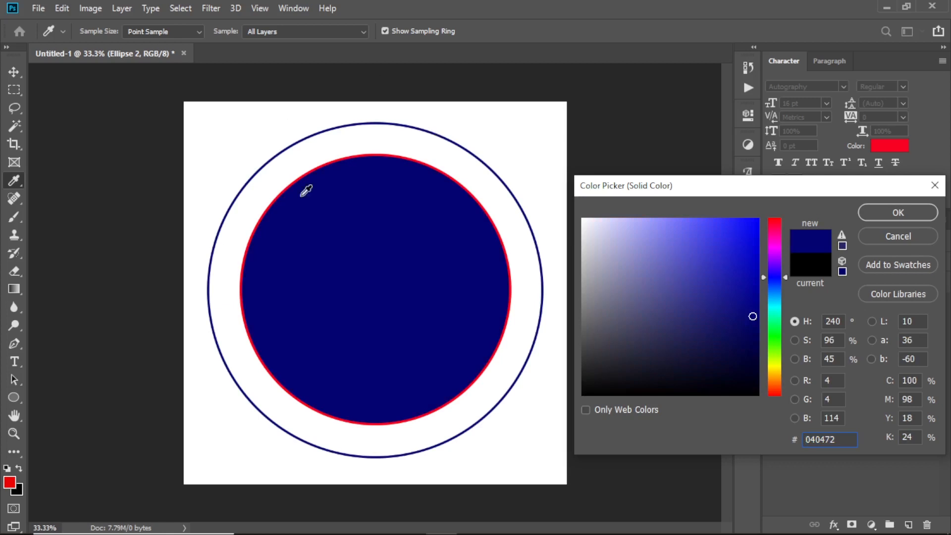
pyautogui.click(906, 212)
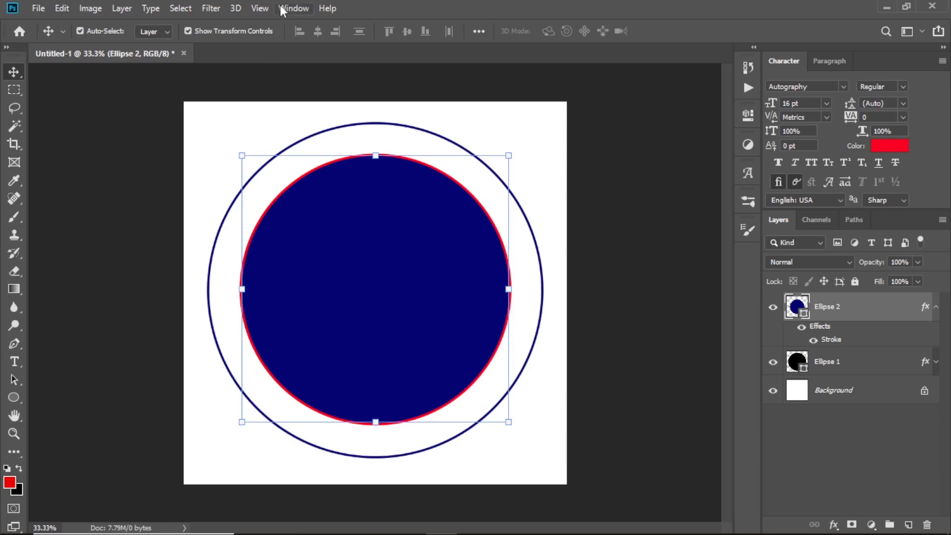
# Add two vertical guides at 30% and 70% of the canvas width.
pyautogui.click(260, 8)
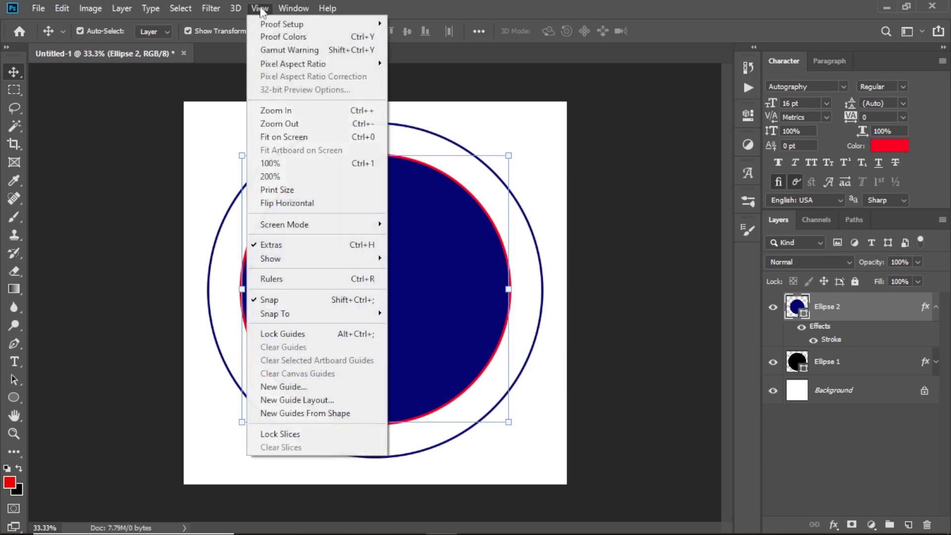
pyautogui.click(290, 384)
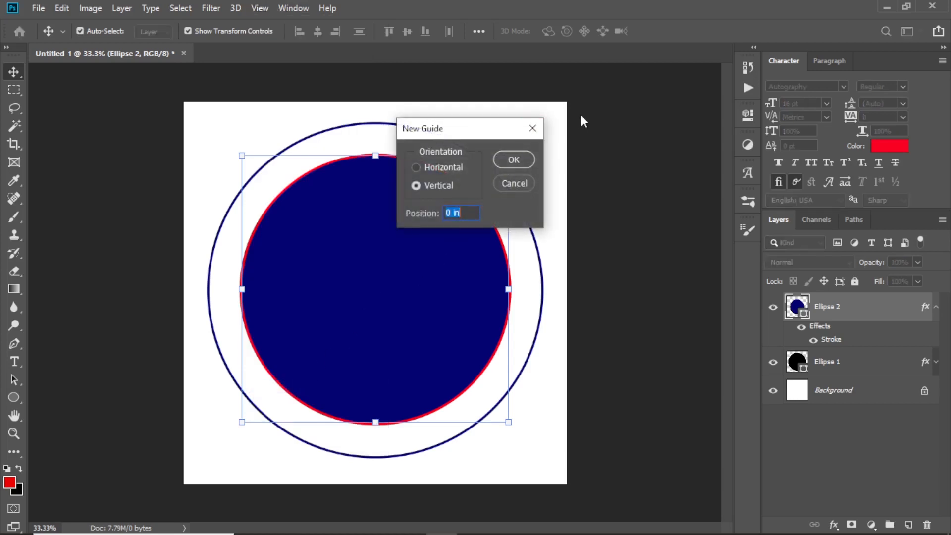
pyautogui.write('30')
pyautogui.press('Return')
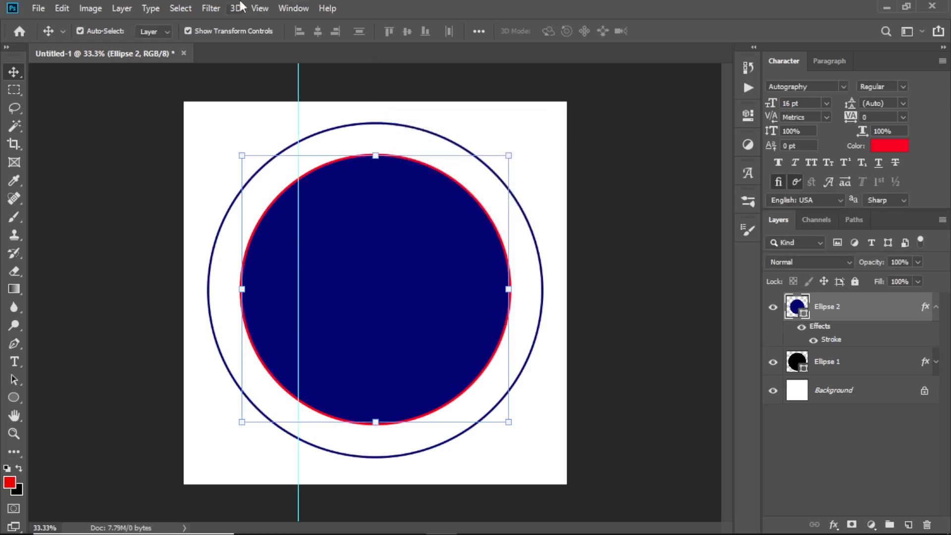
pyautogui.click(258, 8)
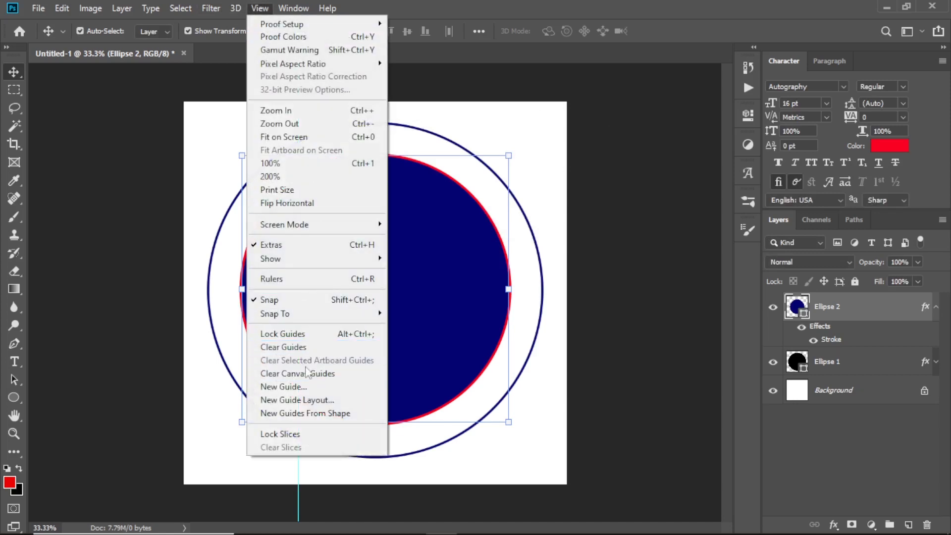
pyautogui.click(305, 387)
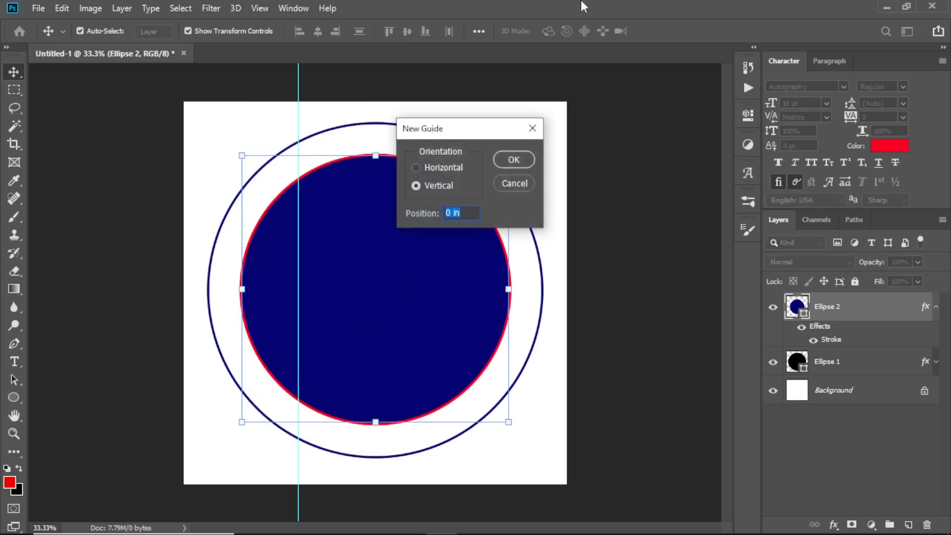
pyautogui.write('70')
pyautogui.press('Return')
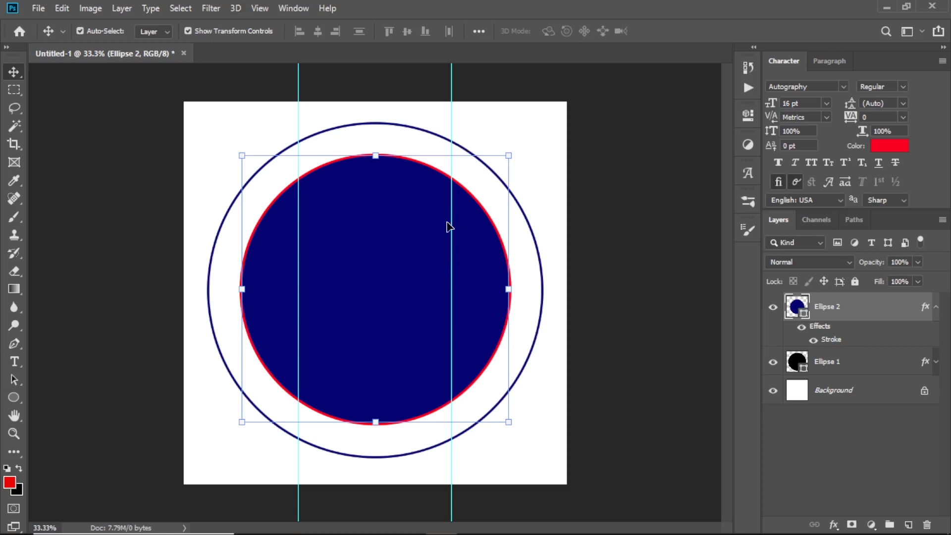
# Add a vertical guide and a horizontal guide at 50% to mark the canvas centre.
pyautogui.click(264, 4)
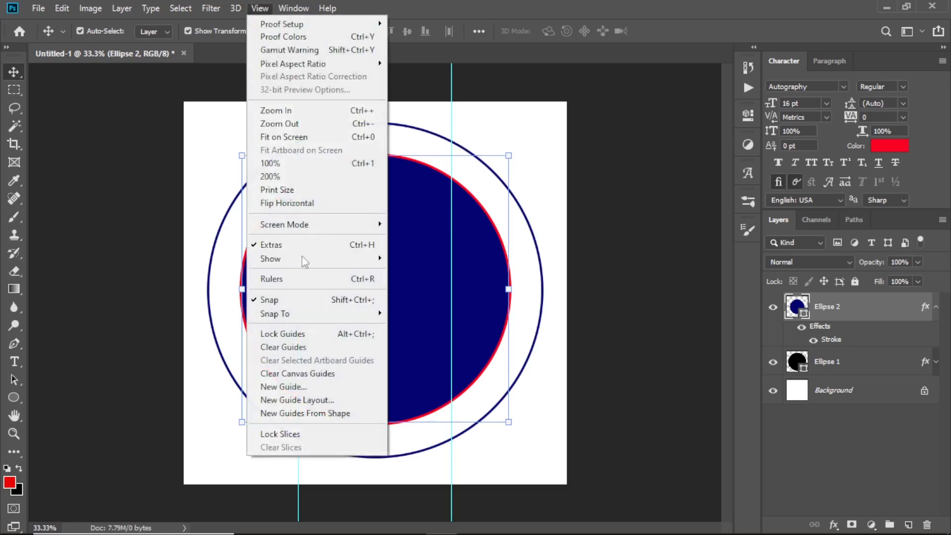
pyautogui.click(299, 386)
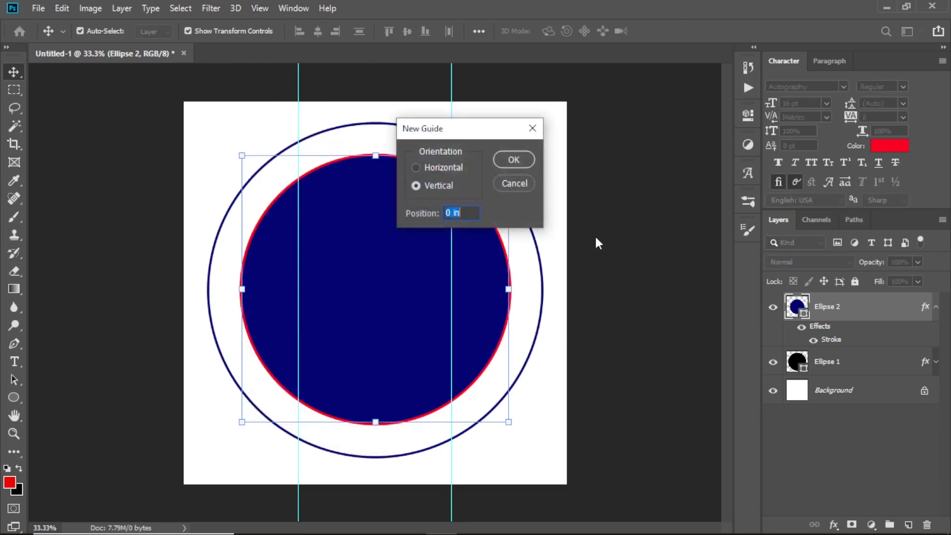
pyautogui.write('50')
pyautogui.press('Return')
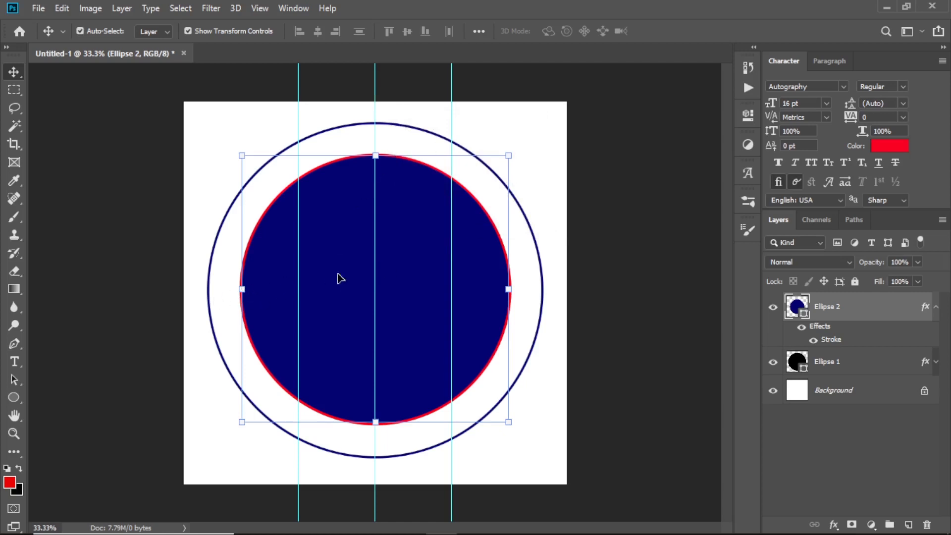
pyautogui.click(259, 8)
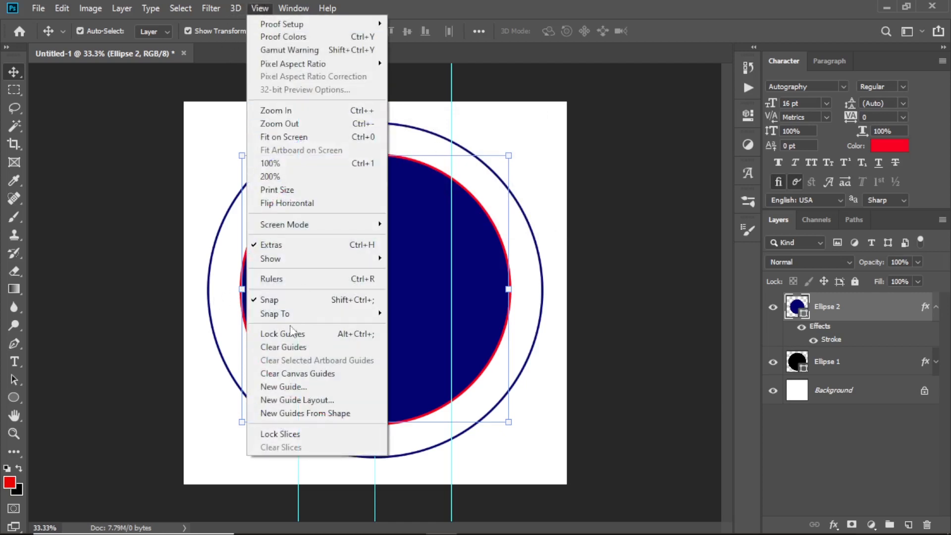
pyautogui.click(294, 390)
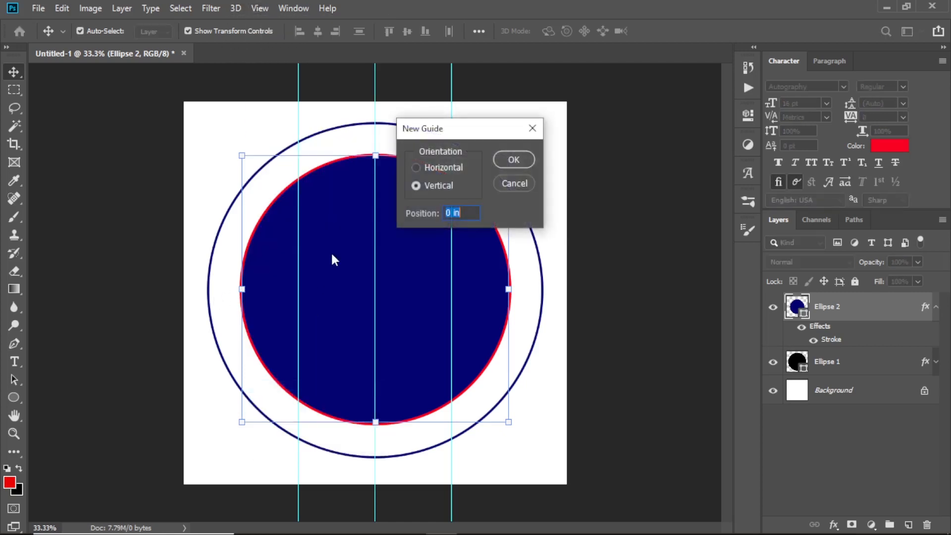
pyautogui.click(416, 167)
pyautogui.write('50')
pyautogui.press('Return')
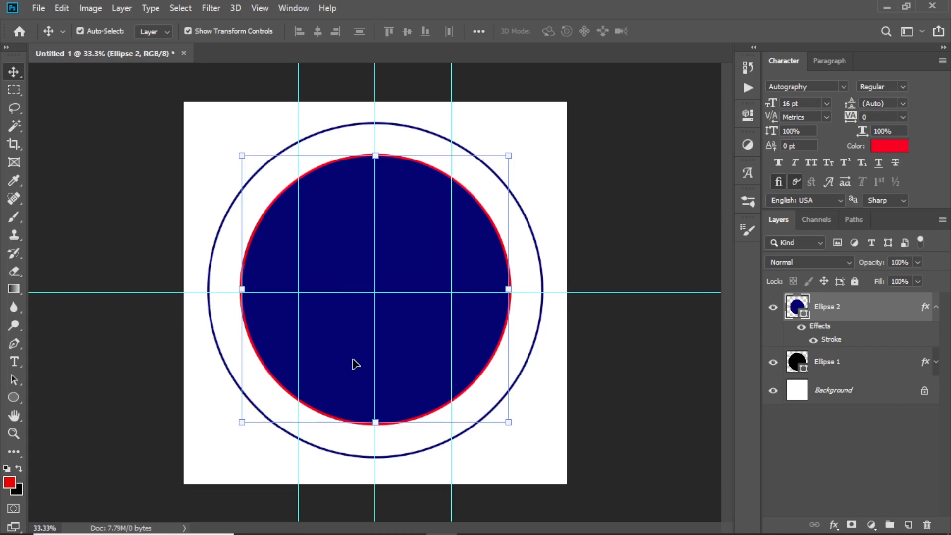
# Show the rulers and clear the layer selection.
pyautogui.press('ctrl')
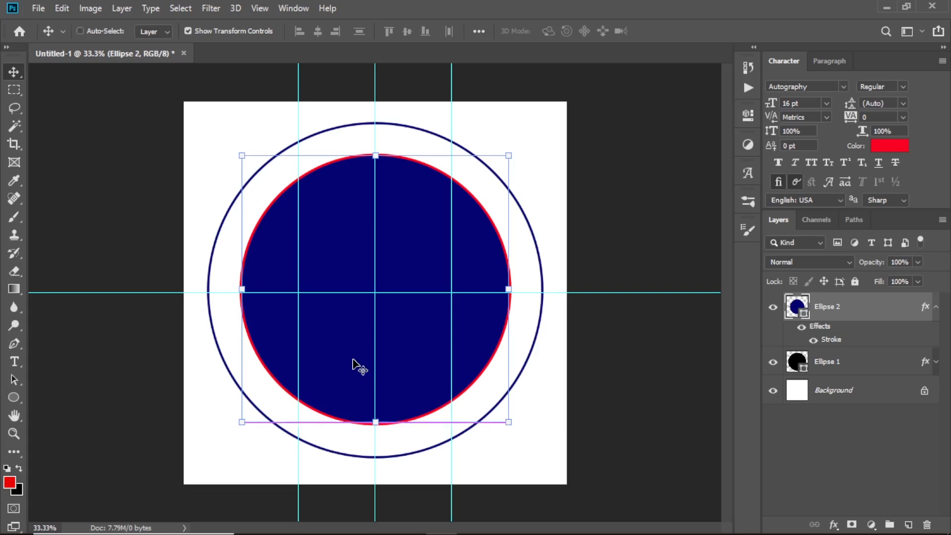
pyautogui.hotkey('ctrl', 'r')
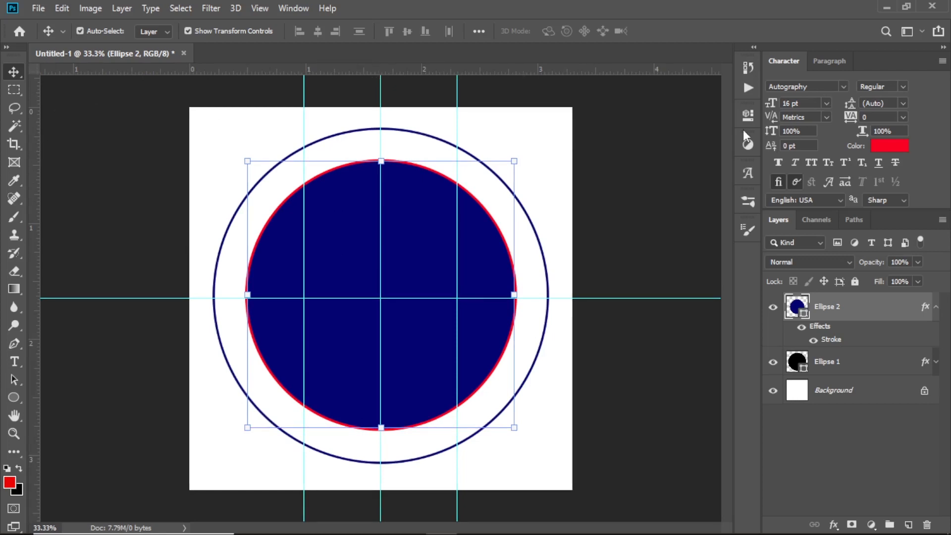
pyautogui.click(609, 201)
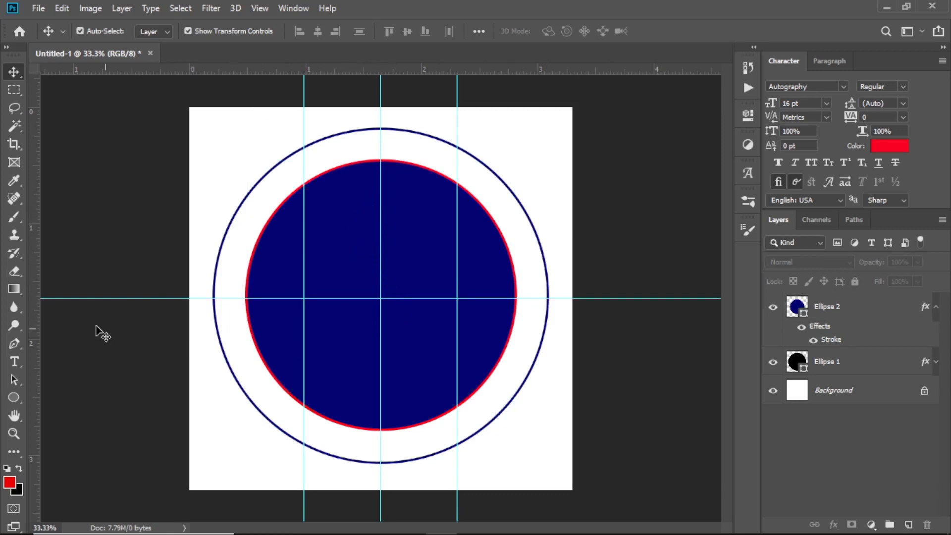
# Select the Pen tool and place a horizontal guide about 2.27 in below the canvas's upper edge.
pyautogui.click(10, 344)
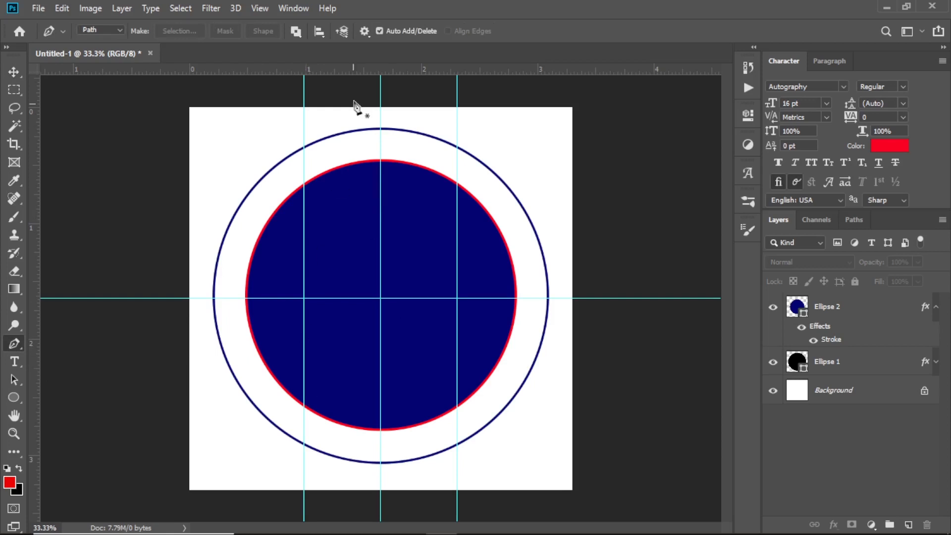
pyautogui.moveTo(406, 74); pyautogui.dragTo(410, 371)
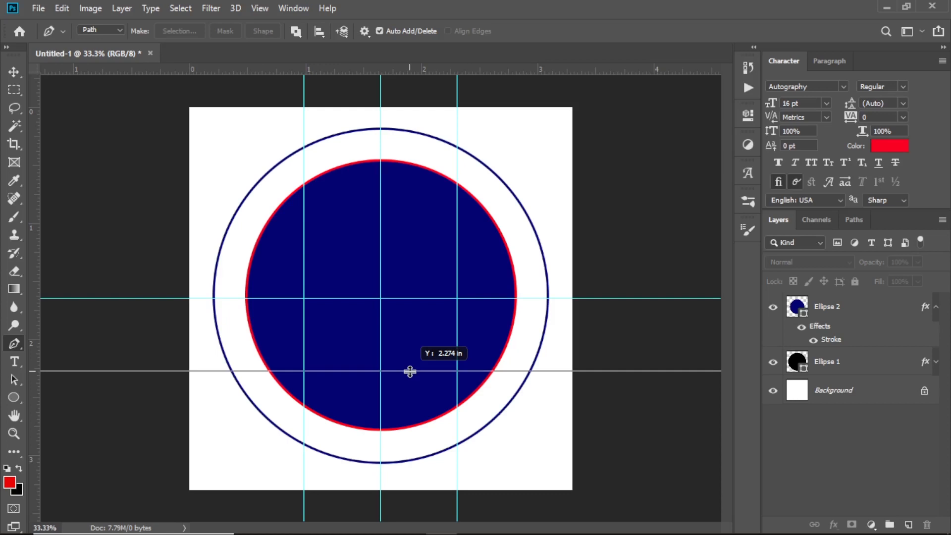
pyautogui.moveTo(409, 371); pyautogui.dragTo(407, 371)
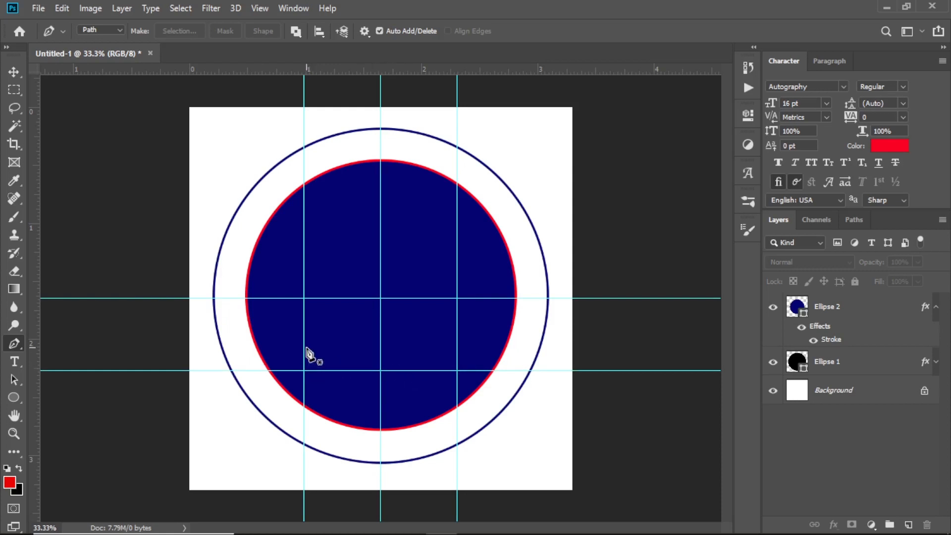
# Move the lower horizontal guide to about 2.17 in below the canvas's upper edge and add another horizontal guide at about 0.89 in.
pyautogui.click(14, 73)
pyautogui.moveTo(406, 370); pyautogui.dragTo(406, 359)
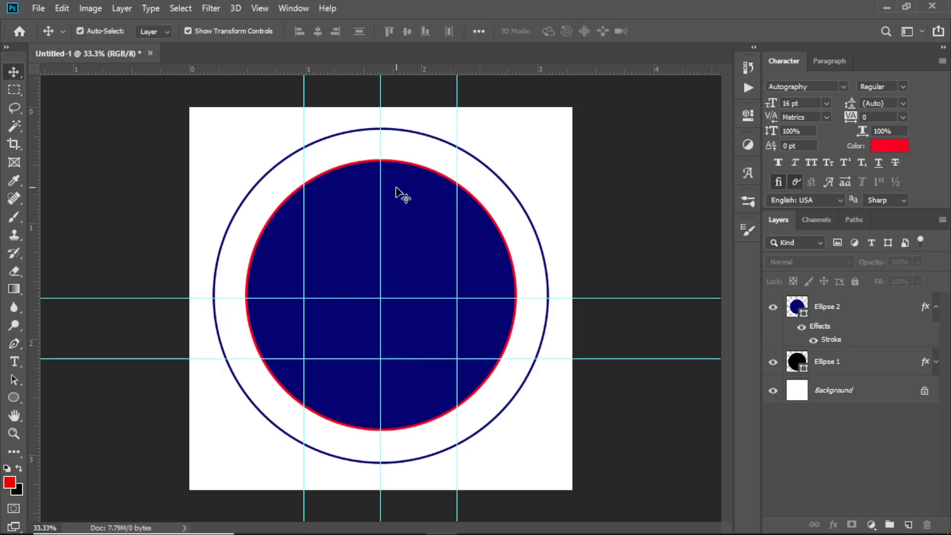
pyautogui.moveTo(370, 71); pyautogui.dragTo(379, 210)
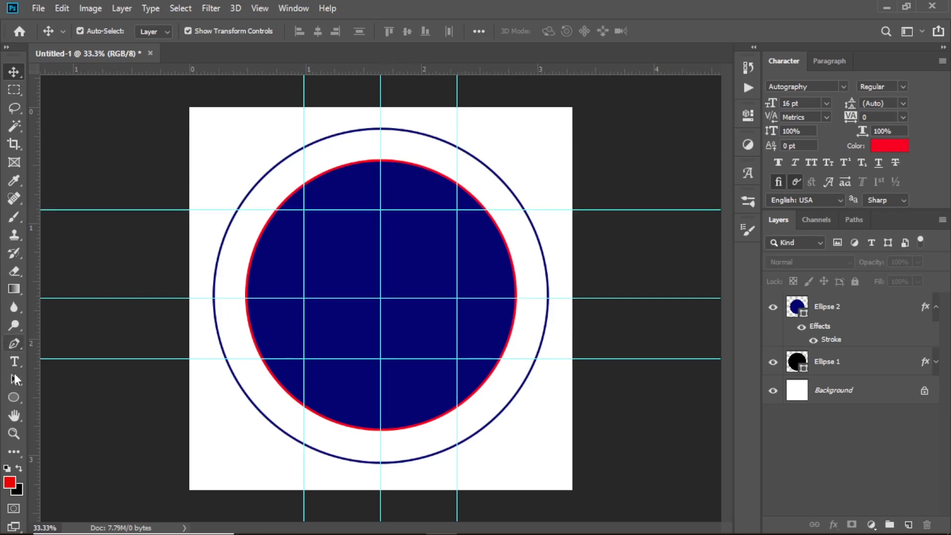
# Draw the shield's straight left edge between the outer guide intersections with the Pen tool, and curve it to a corner at the inner circle's top.
pyautogui.click(17, 345)
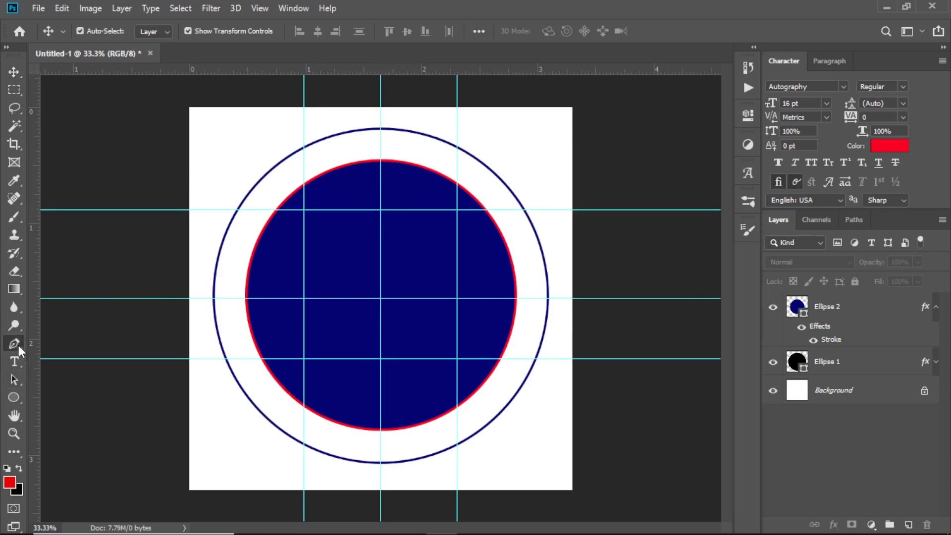
pyautogui.click(304, 358)
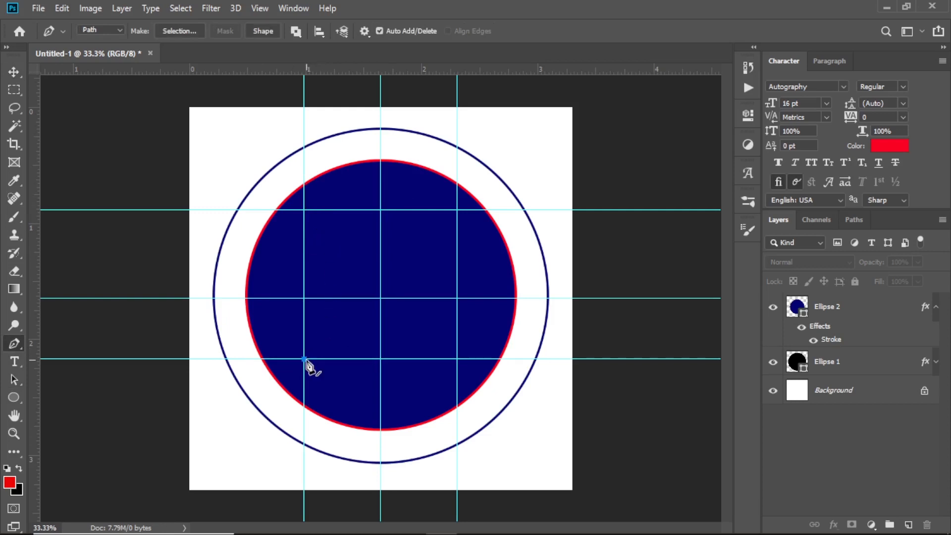
pyautogui.click(304, 210)
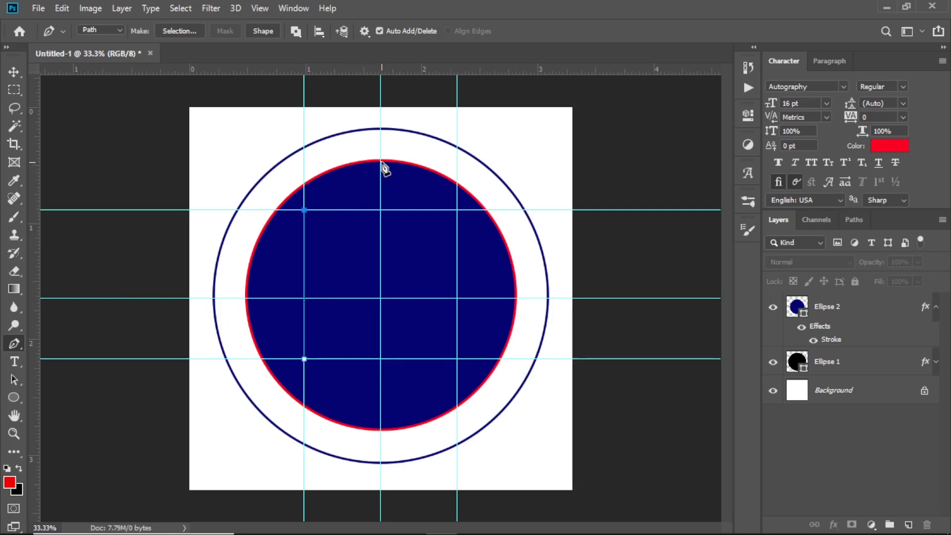
pyautogui.moveTo(381, 159); pyautogui.dragTo(382, 123)
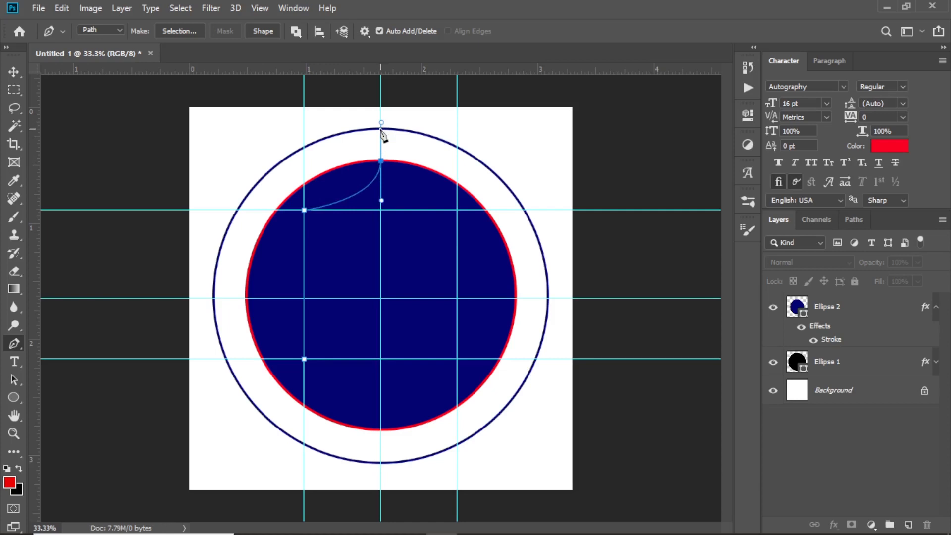
pyautogui.click(381, 161)
# Curve the path down to the upper-right guide intersection, matching the left curve, and cut off the outgoing handle there.
pyautogui.moveTo(457, 210); pyautogui.dragTo(558, 201)
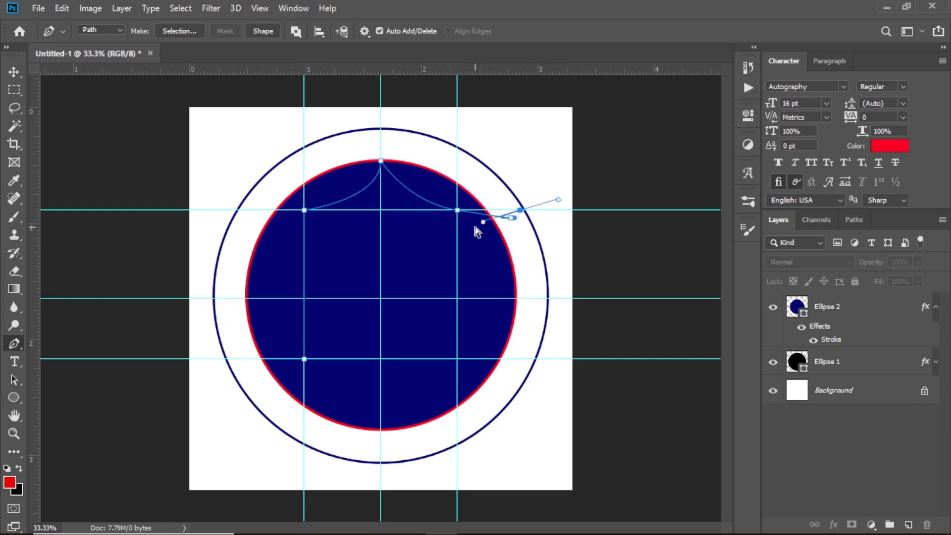
pyautogui.hotkey('ctrl', 'z')
pyautogui.hotkey('ctrl', 'z')
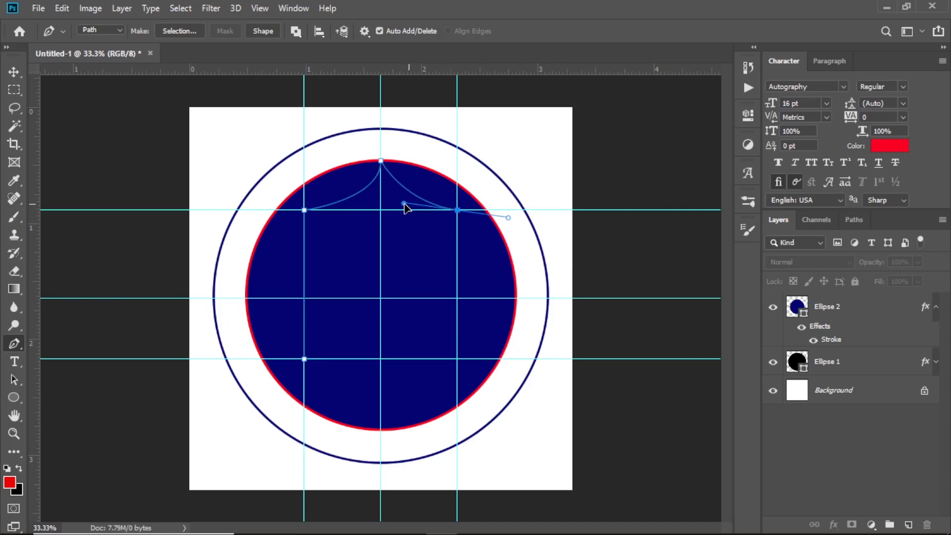
pyautogui.moveTo(408, 203); pyautogui.dragTo(372, 203)
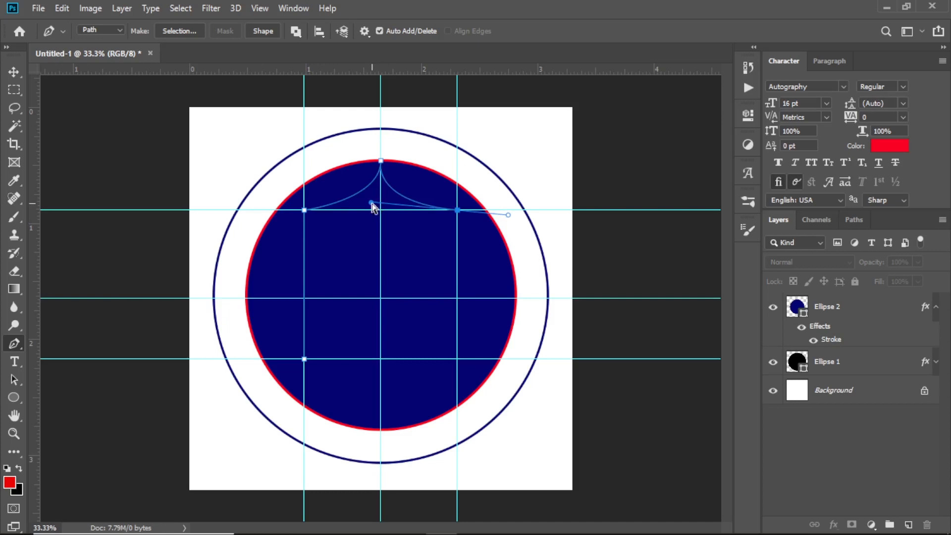
pyautogui.click(458, 212)
# Close the shield path with a straight right edge and a V-shaped tip at the bottom of the inner circle.
pyautogui.click(457, 359)
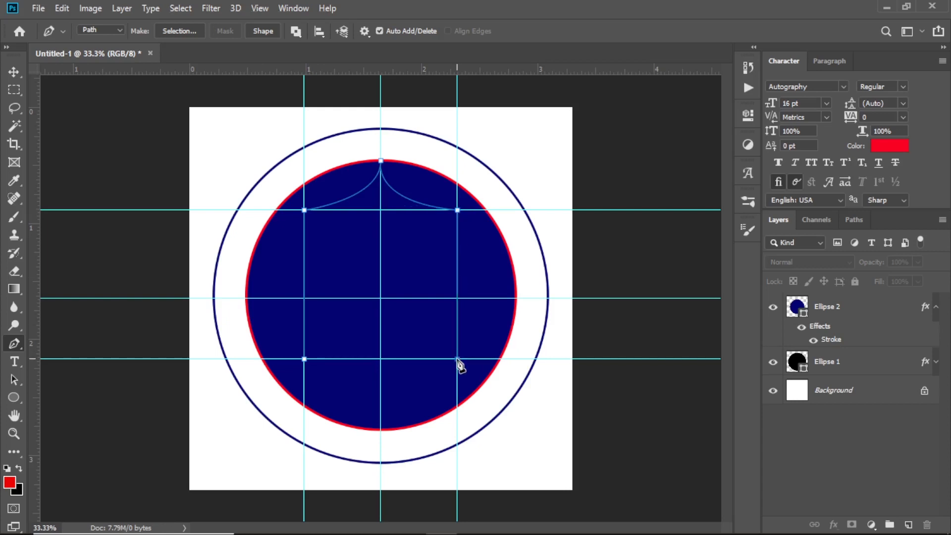
pyautogui.click(380, 428)
pyautogui.click(304, 359)
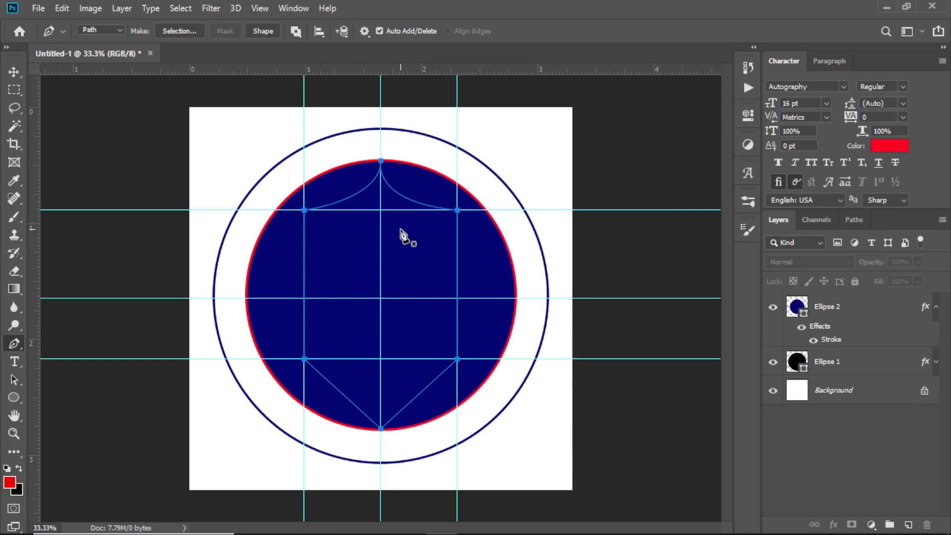
# Add a new empty layer above the two ellipses for the shield fill.
pyautogui.rightClick(403, 255)
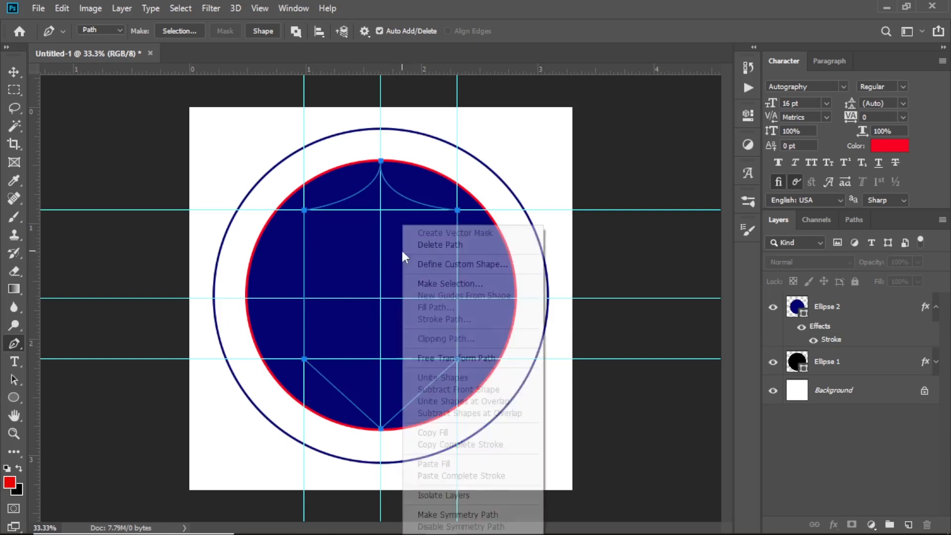
pyautogui.click(533, 4)
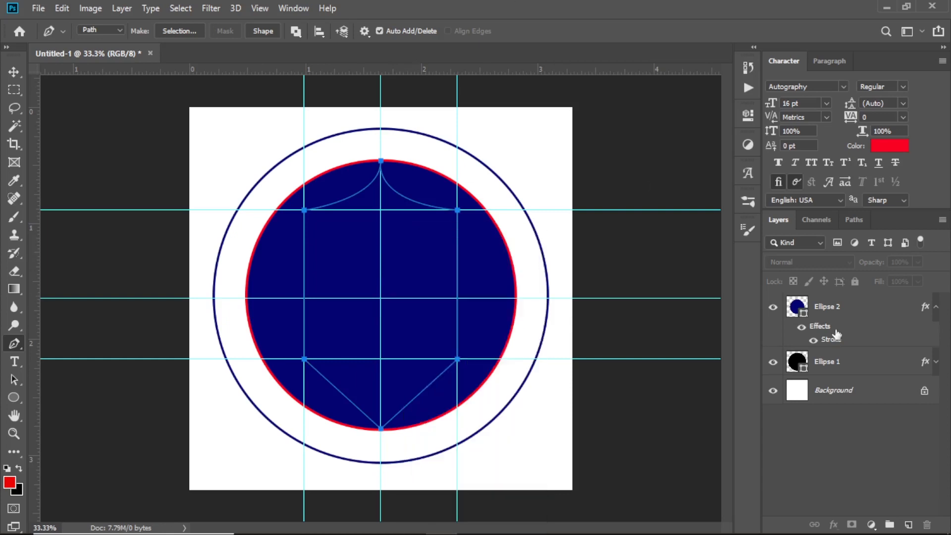
pyautogui.click(908, 524)
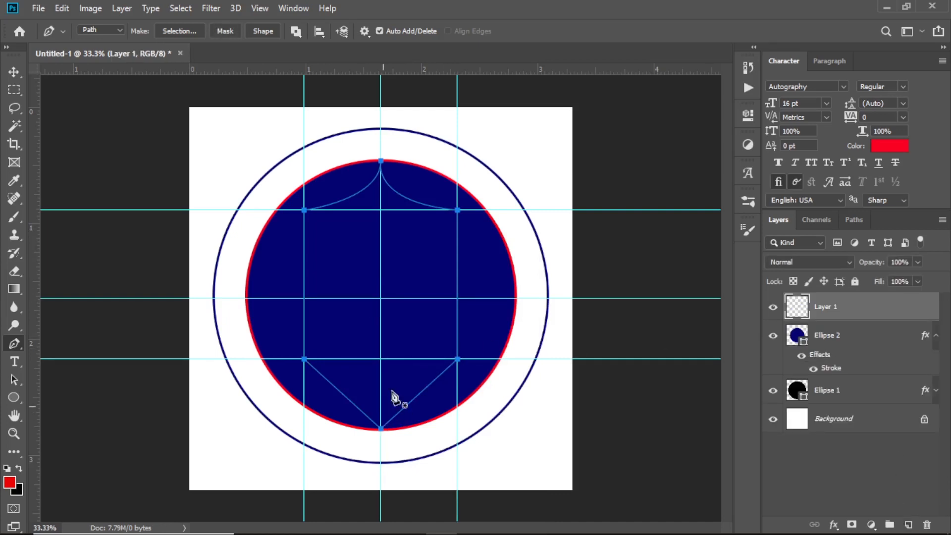
# Fill the shield path with the colour f3b470 on the new layer and dismiss the path.
pyautogui.rightClick(402, 339)
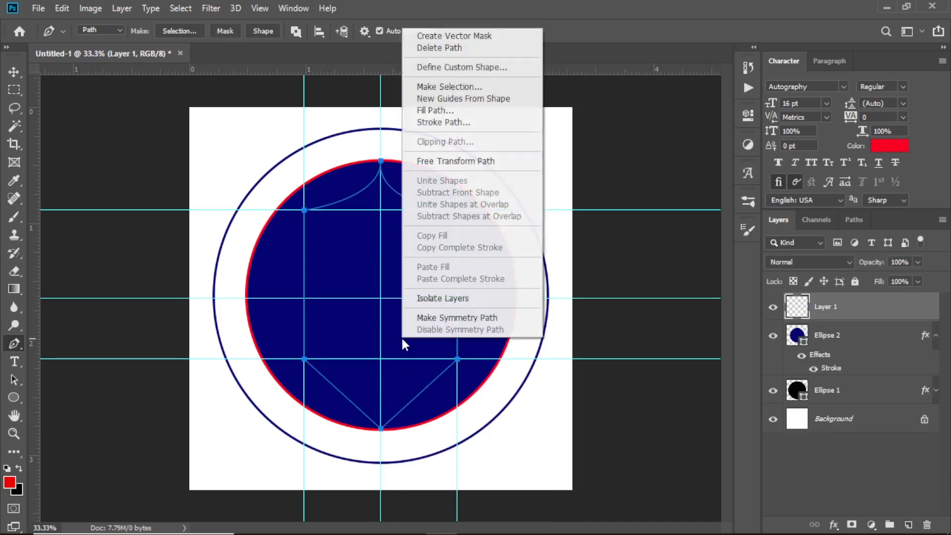
pyautogui.click(436, 110)
pyautogui.click(831, 218)
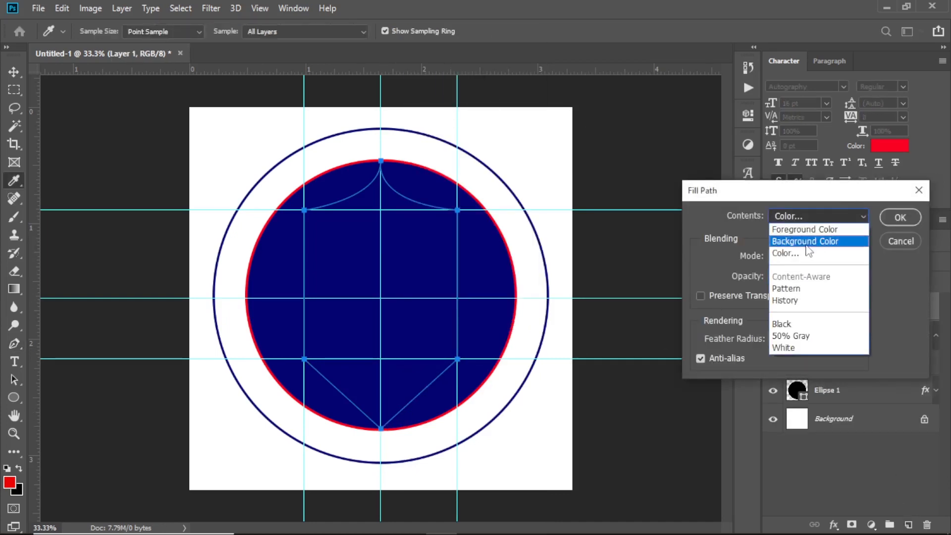
pyautogui.click(807, 253)
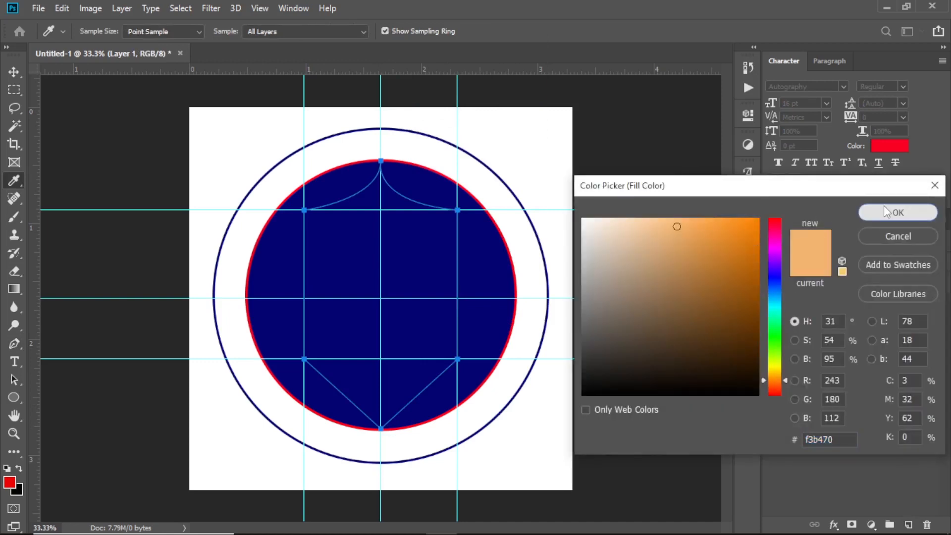
pyautogui.click(884, 210)
pyautogui.click(894, 222)
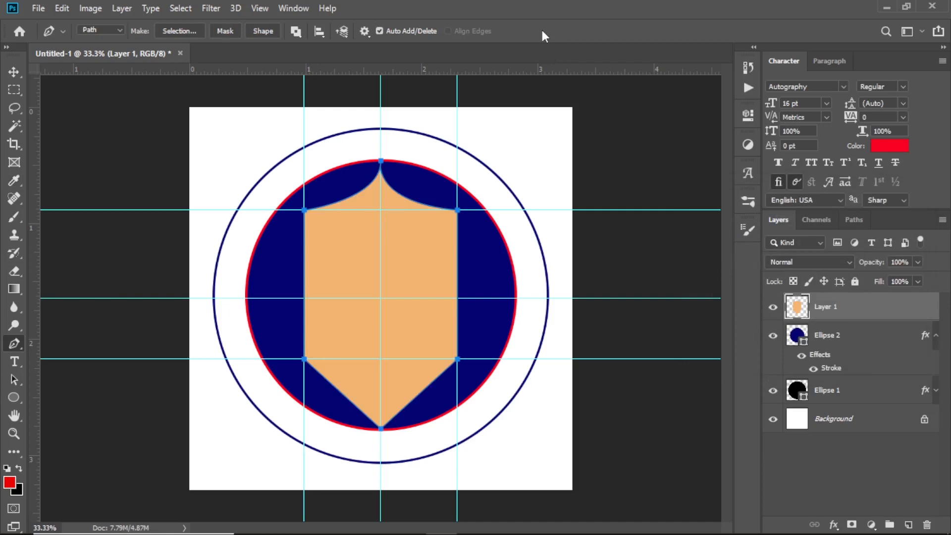
pyautogui.press('Escape')
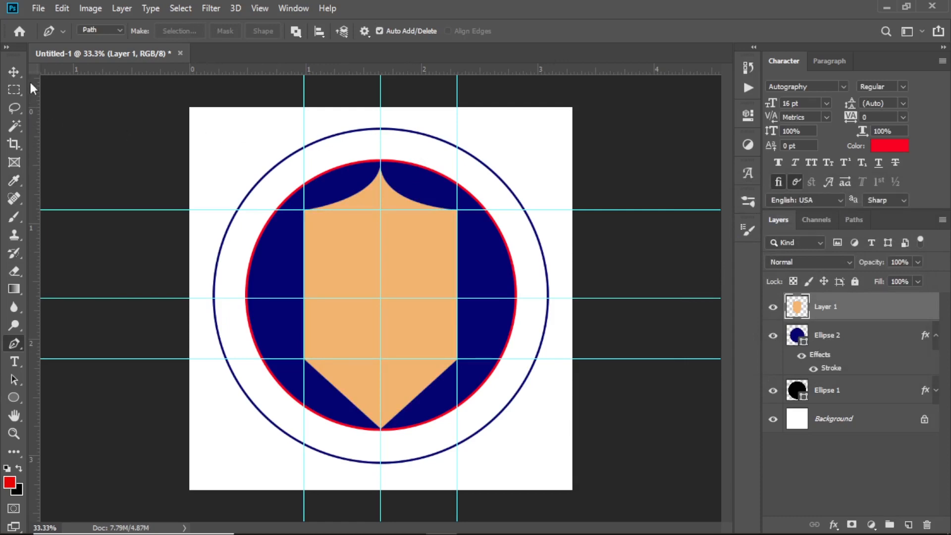
# Duplicate the shield layer and scale the copy to about 93% so it sits centred inside the original.
pyautogui.click(17, 72)
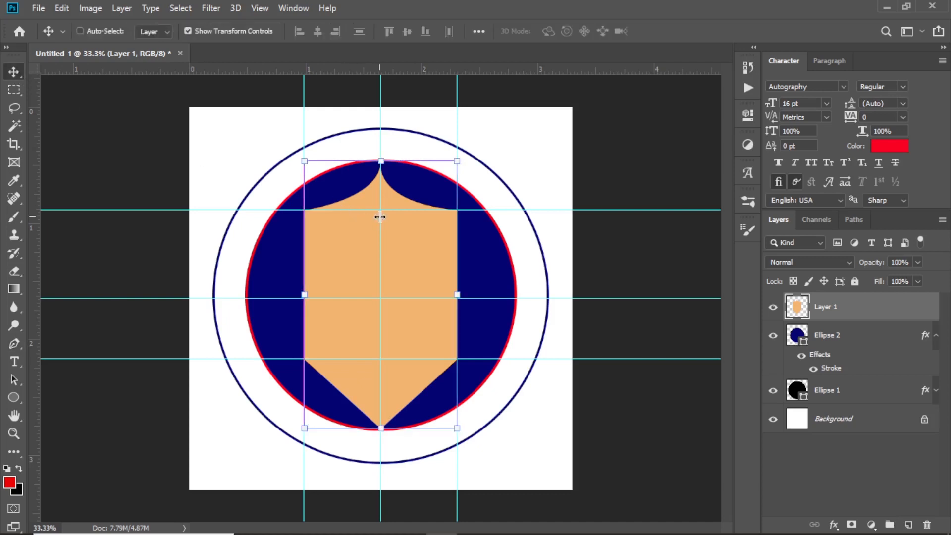
pyautogui.hotkey('ctrl', 'j')
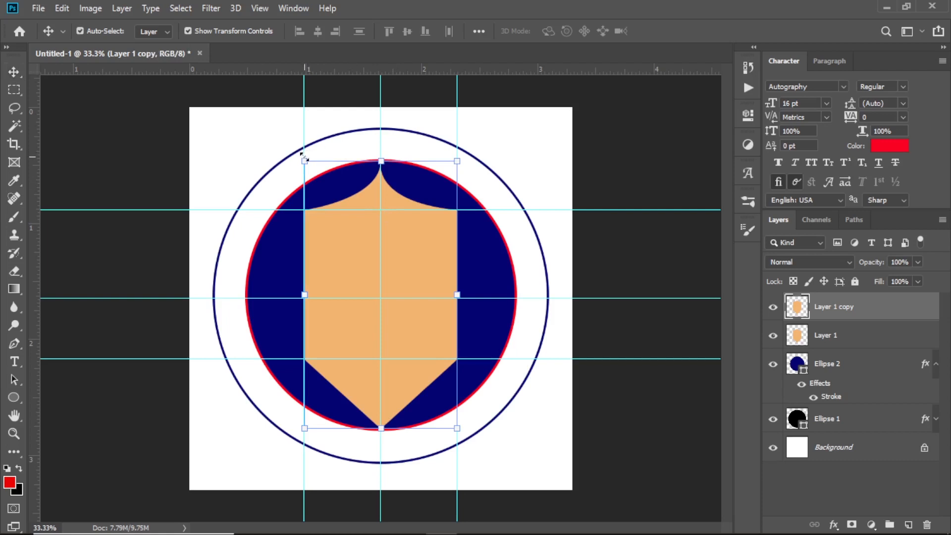
pyautogui.click(304, 158)
pyautogui.moveTo(306, 161); pyautogui.dragTo(315, 166)
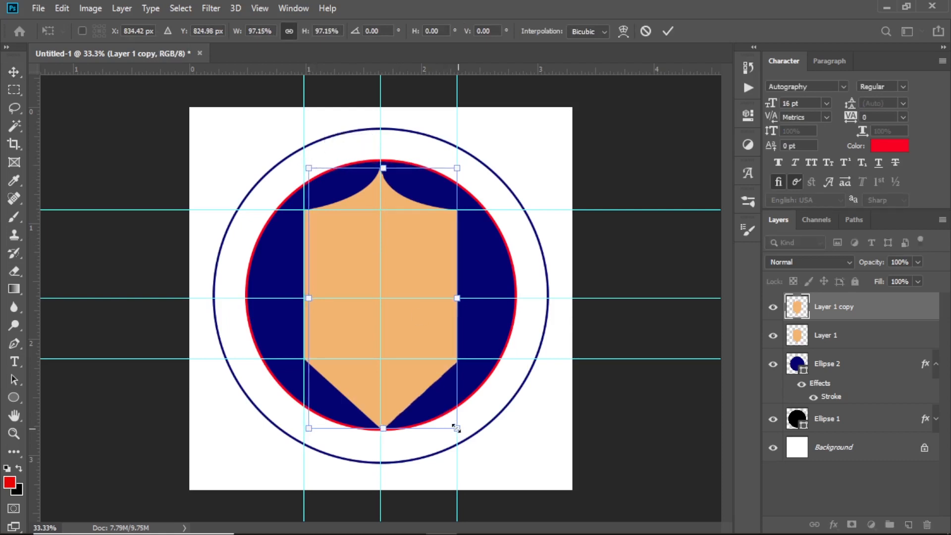
pyautogui.moveTo(456, 428); pyautogui.dragTo(449, 422)
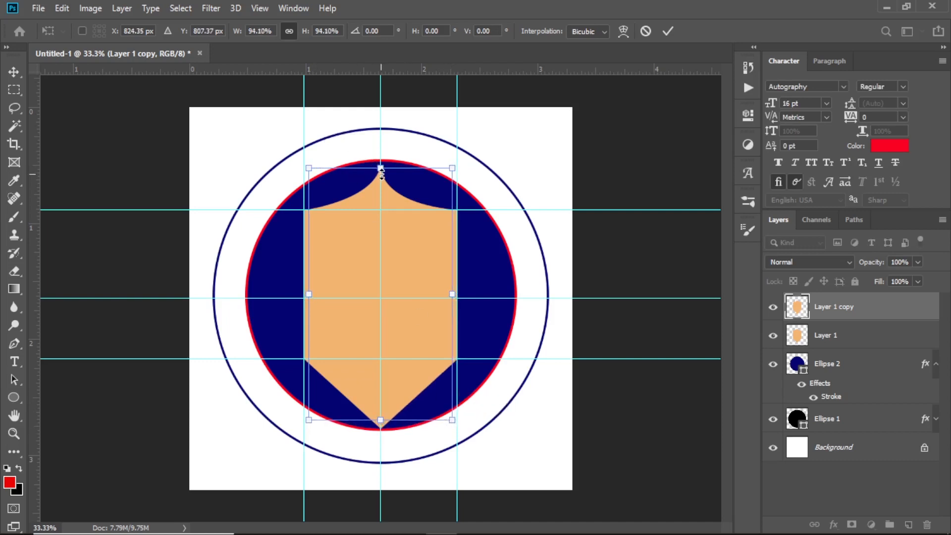
pyautogui.moveTo(380, 168); pyautogui.dragTo(380, 171)
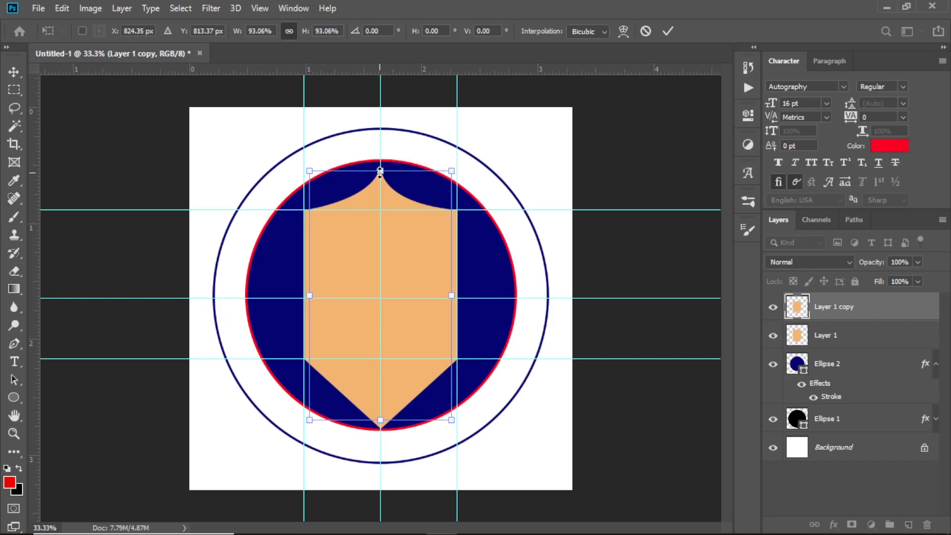
pyautogui.click(667, 31)
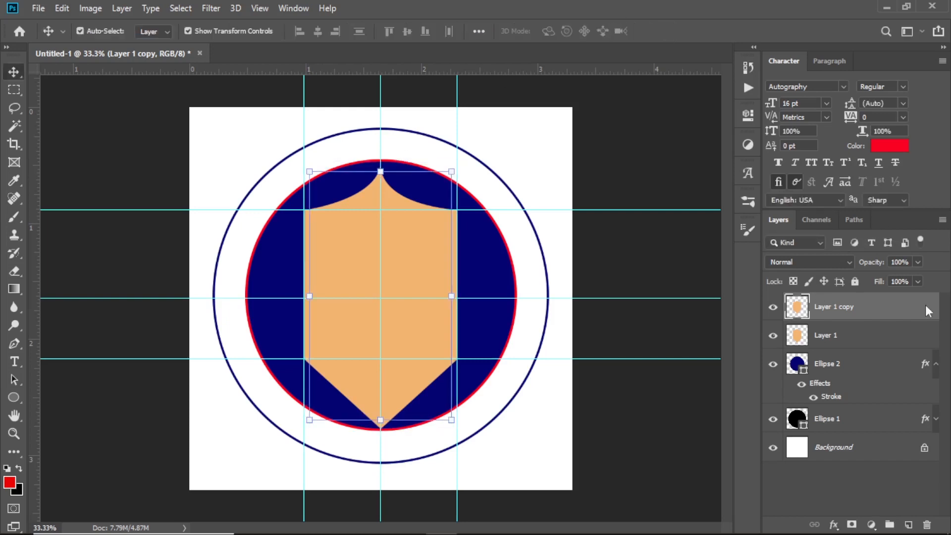
# Set the shield copy's fill to 0% and add an outside stroke in white sampled from the area between the circles.
pyautogui.moveTo(885, 285); pyautogui.dragTo(708, 303)
pyautogui.click(836, 527)
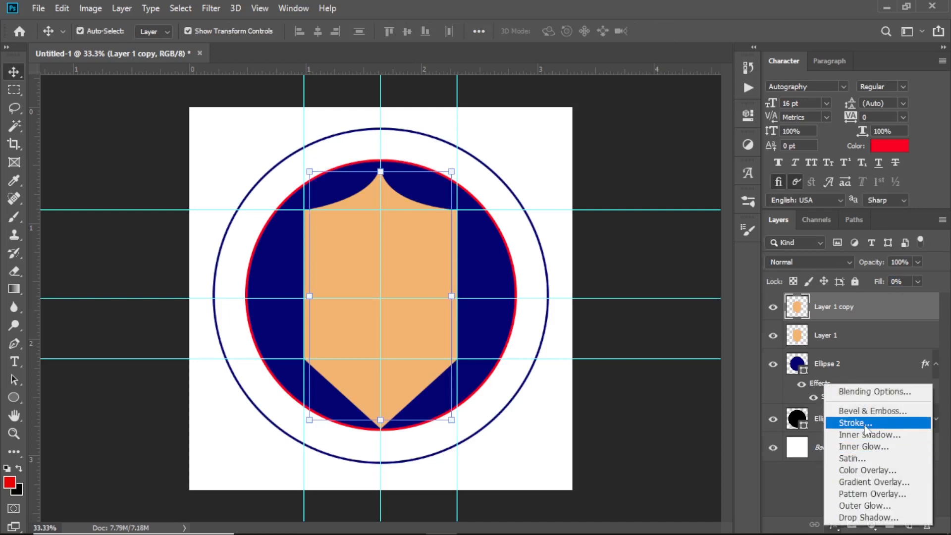
pyautogui.click(862, 422)
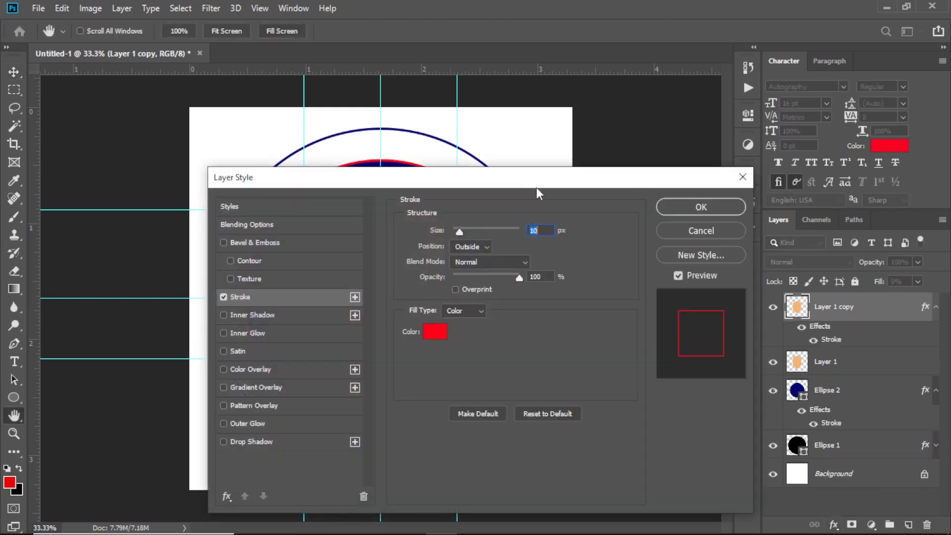
pyautogui.moveTo(536, 184)
pyautogui.mouseDown()
pyautogui.moveTo(668, 200)
pyautogui.moveTo(750, 153)
pyautogui.mouseUp()
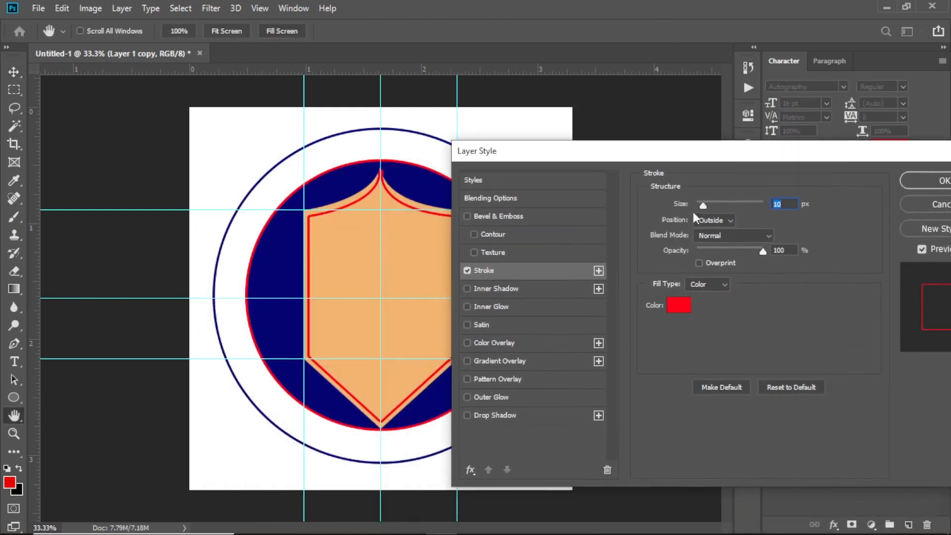
pyautogui.moveTo(665, 157); pyautogui.dragTo(696, 150)
pyautogui.click(713, 299)
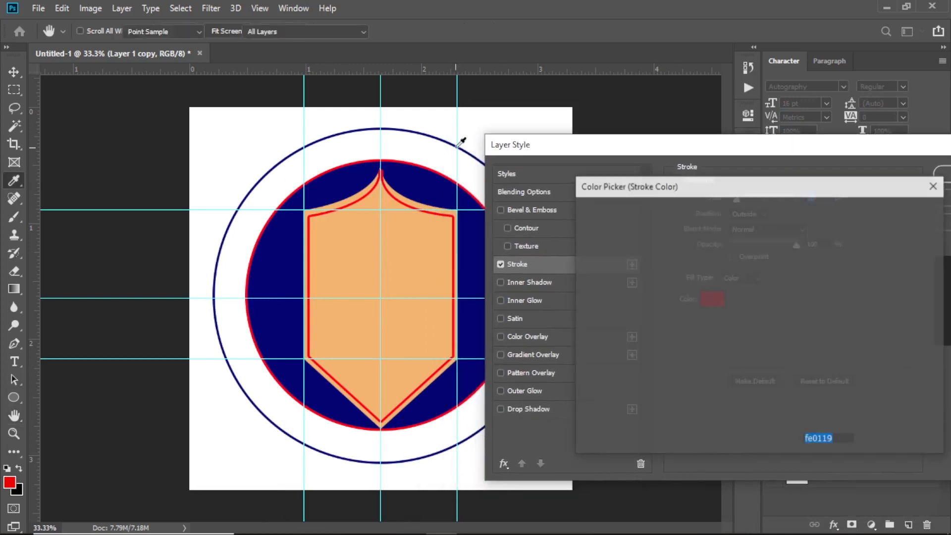
pyautogui.click(370, 140)
pyautogui.click(890, 213)
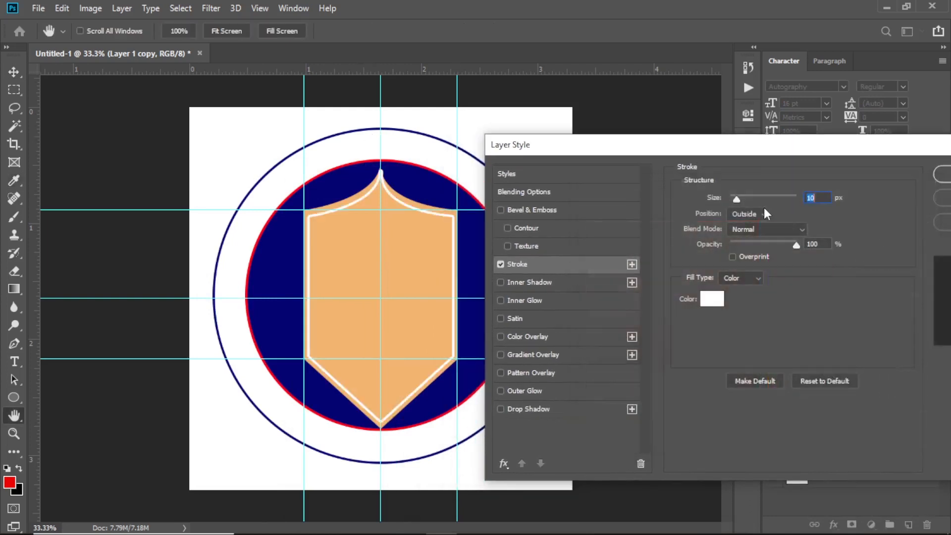
# Reduce the white stroke's size to 4 px and apply the layer style.
pyautogui.moveTo(719, 199); pyautogui.dragTo(715, 200)
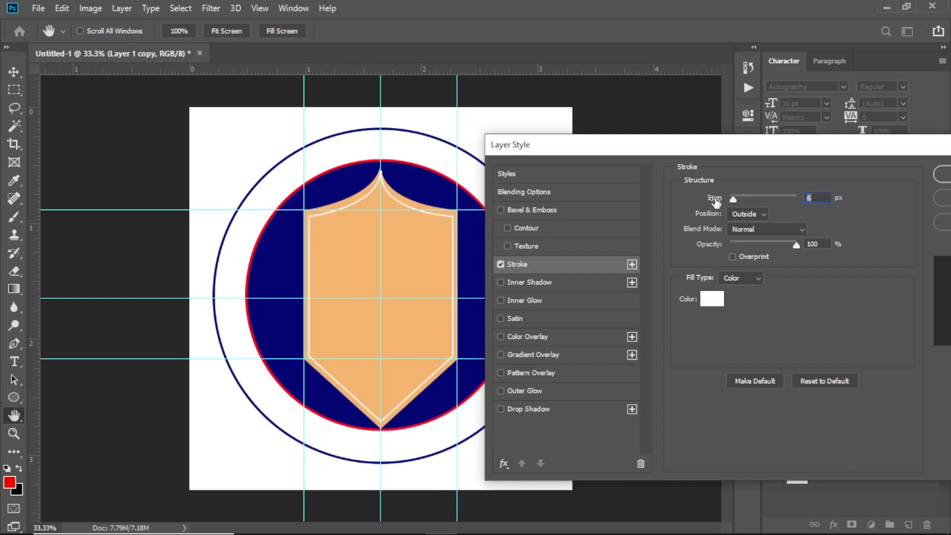
pyautogui.moveTo(715, 200); pyautogui.dragTo(713, 201)
pyautogui.moveTo(781, 149); pyautogui.dragTo(584, 187)
pyautogui.click(677, 210)
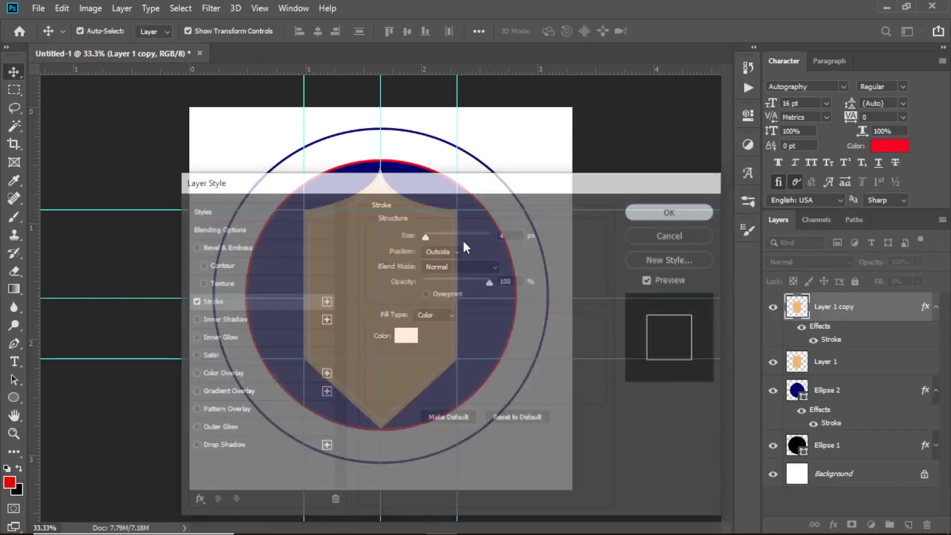
pyautogui.scroll(6, 416, 262)
pyautogui.scroll(4, 387, 270)
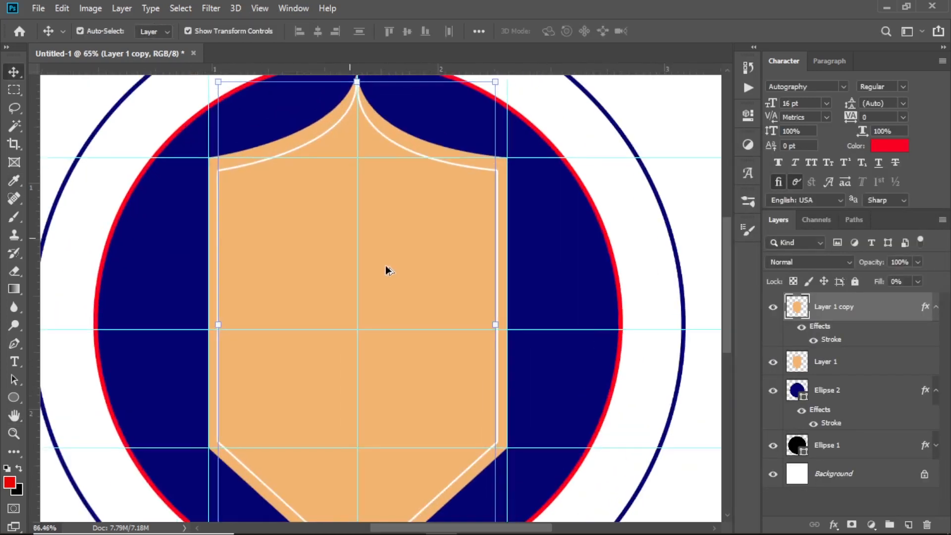
pyautogui.scroll(-7, 387, 270)
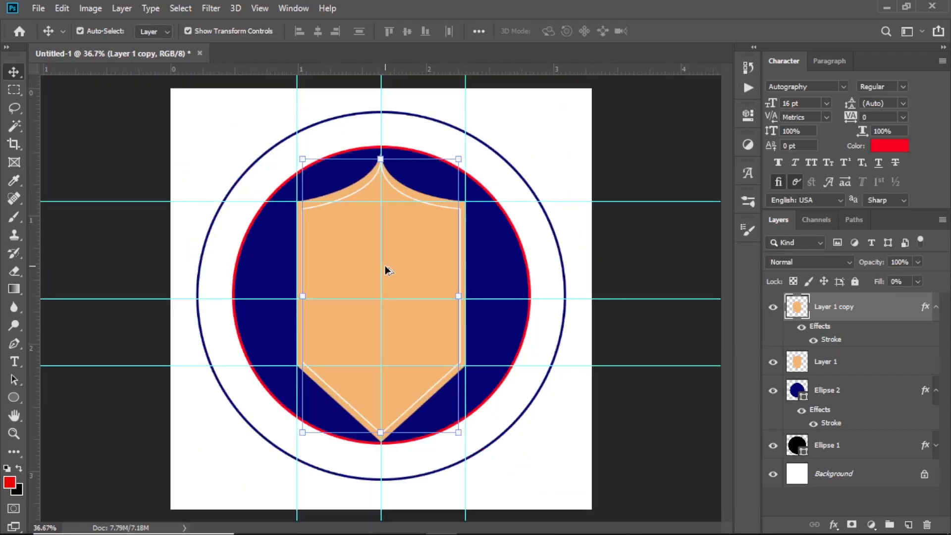
pyautogui.scroll(2, 388, 269)
pyautogui.scroll(-3, 387, 270)
pyautogui.scroll(1, 387, 270)
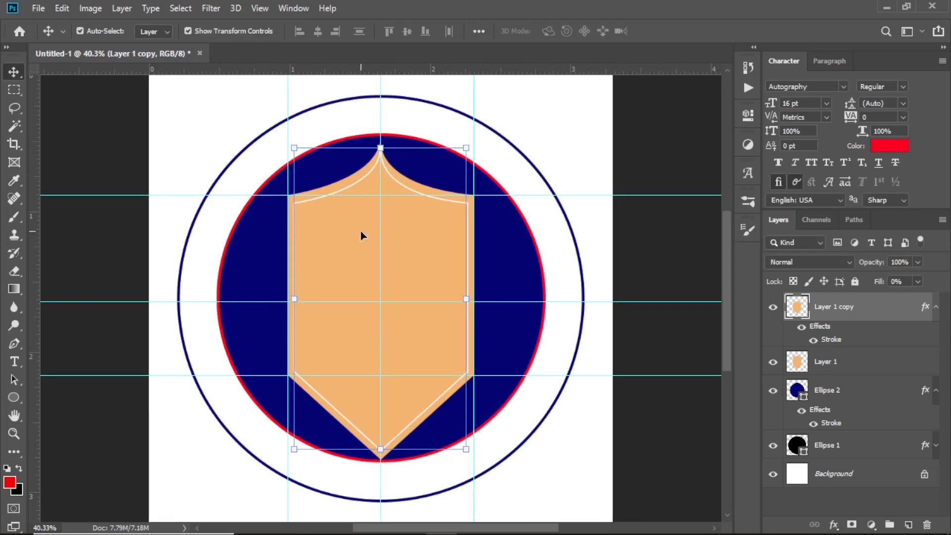
# Inspect the shield and its white inline at several magnifications with the guides hidden, and restore the guides.
pyautogui.press('ctrl')
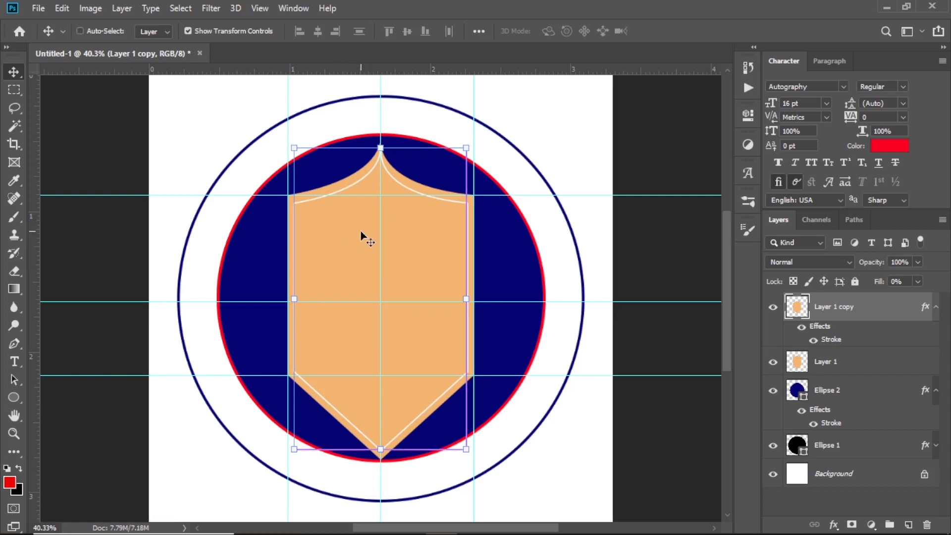
pyautogui.hotkey('ctrl', 'h')
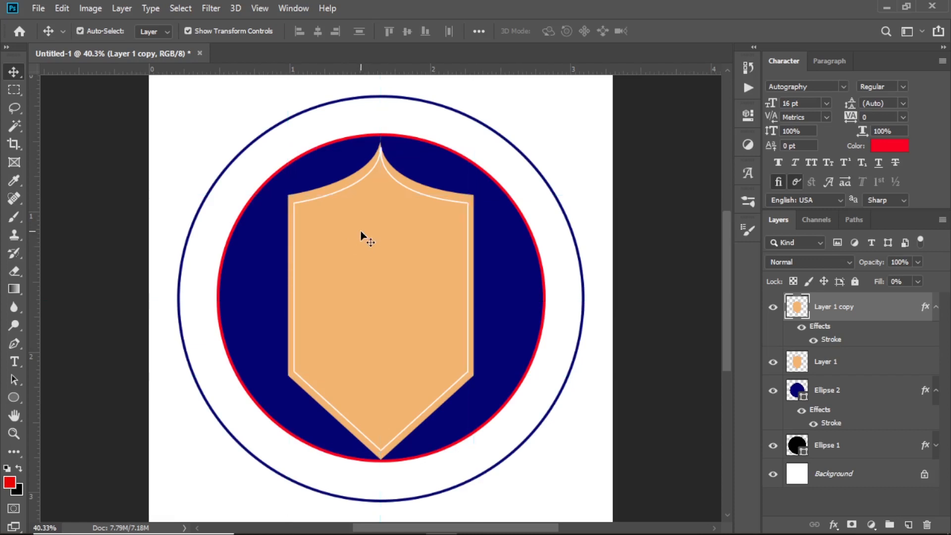
pyautogui.scroll(2, 350, 233)
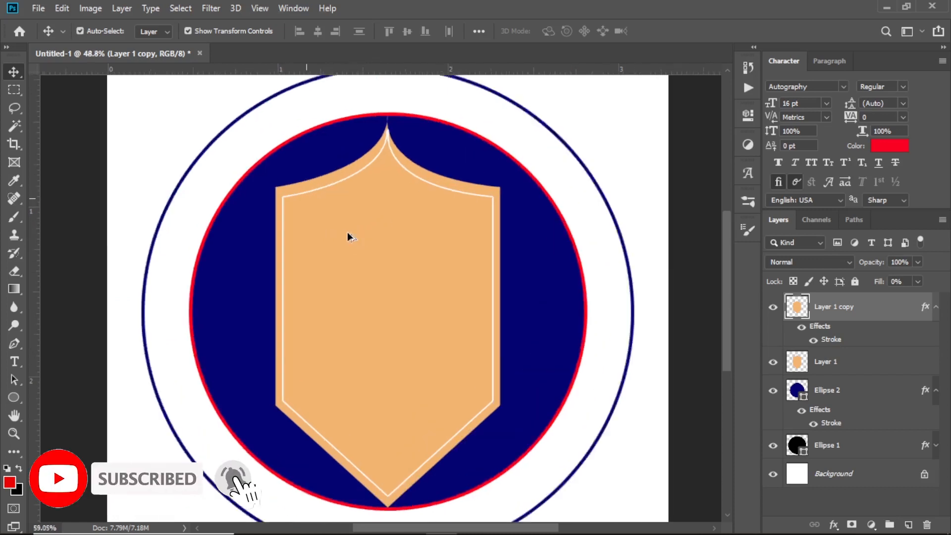
pyautogui.scroll(3, 349, 237)
pyautogui.scroll(-3, 348, 233)
pyautogui.scroll(3, 348, 233)
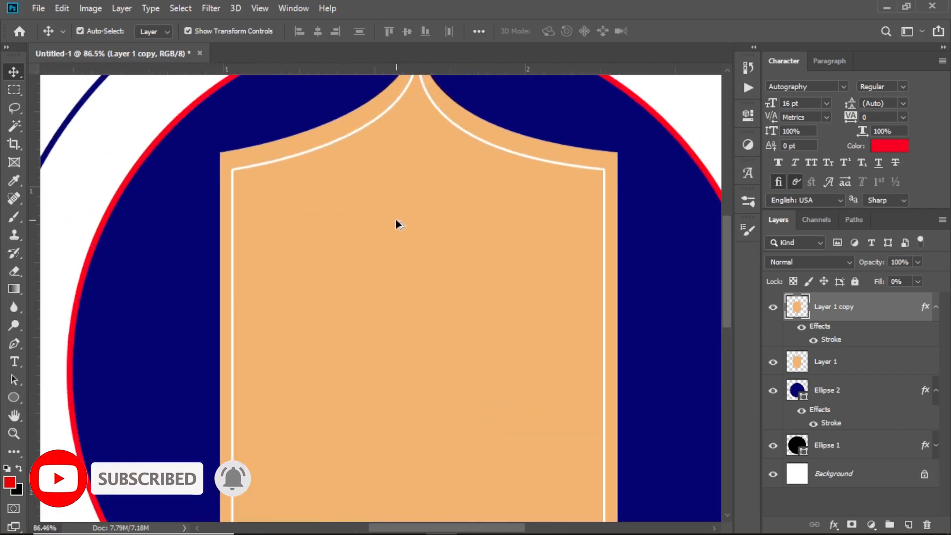
pyautogui.scroll(-5, 397, 224)
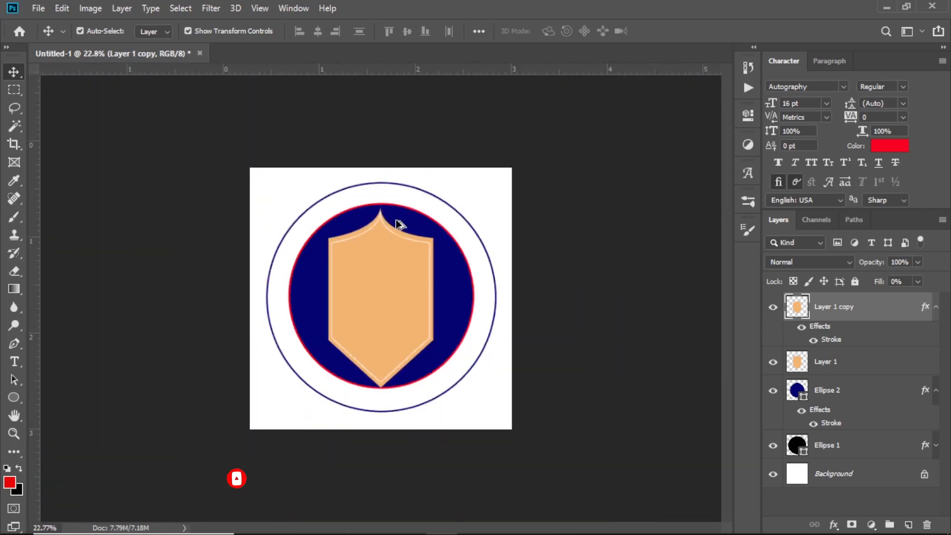
pyautogui.scroll(4, 396, 220)
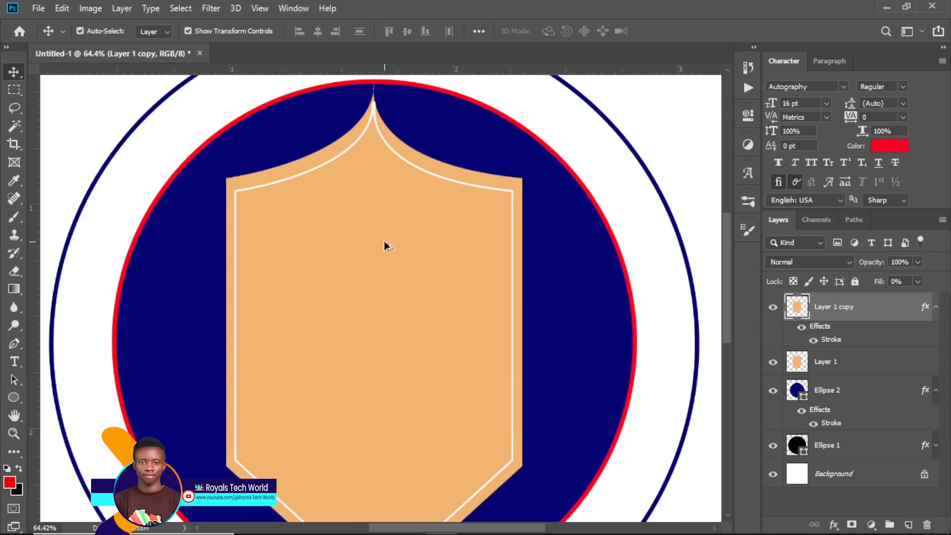
pyautogui.scroll(2, 386, 245)
pyautogui.scroll(-4, 386, 245)
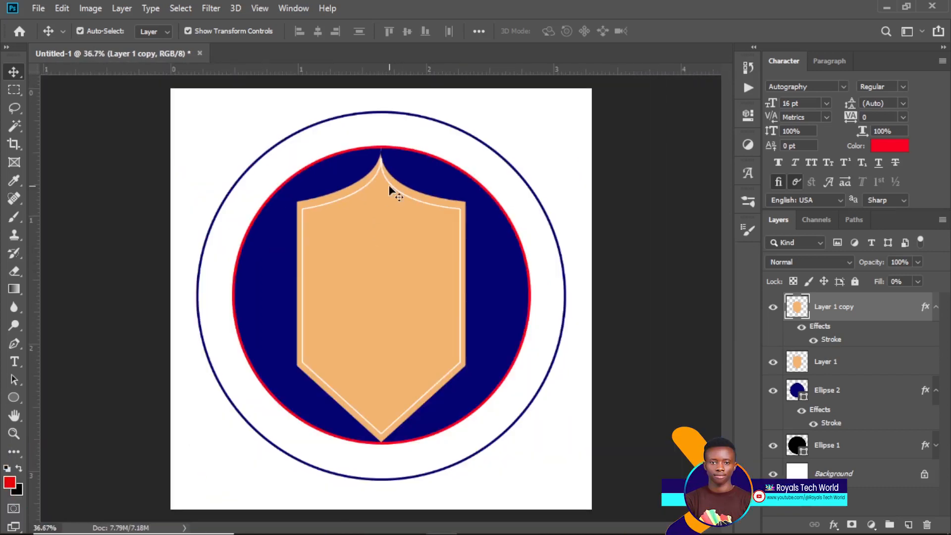
pyautogui.hotkey('ctrl', 'h')
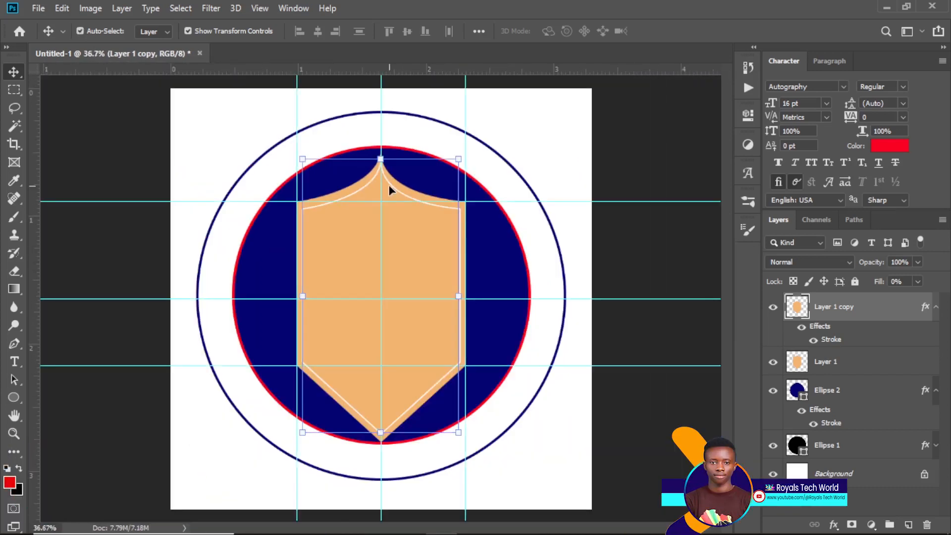
# Collapse the layer effects and draw a vertical 1 px line about 530 px long from the shield's tip to the middle guide on a new layer.
pyautogui.click(935, 308)
pyautogui.click(936, 364)
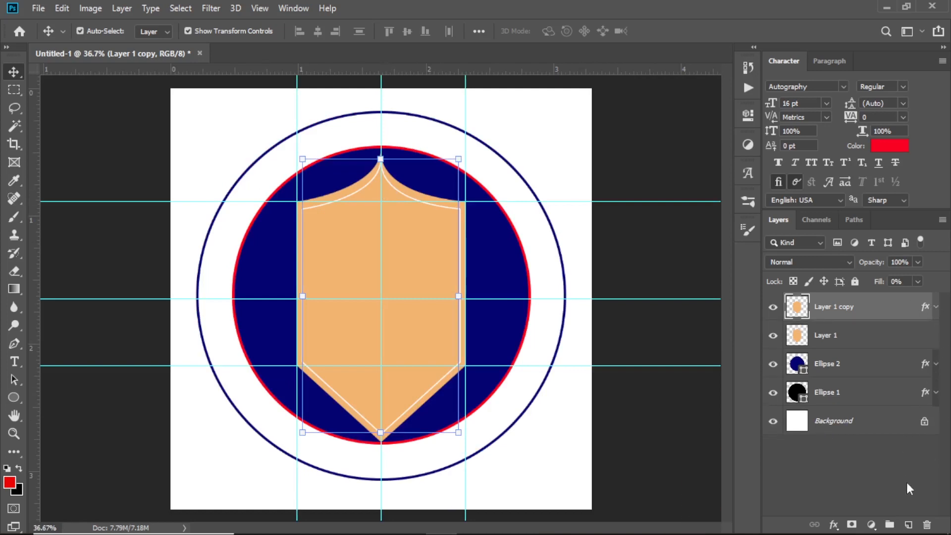
pyautogui.click(908, 524)
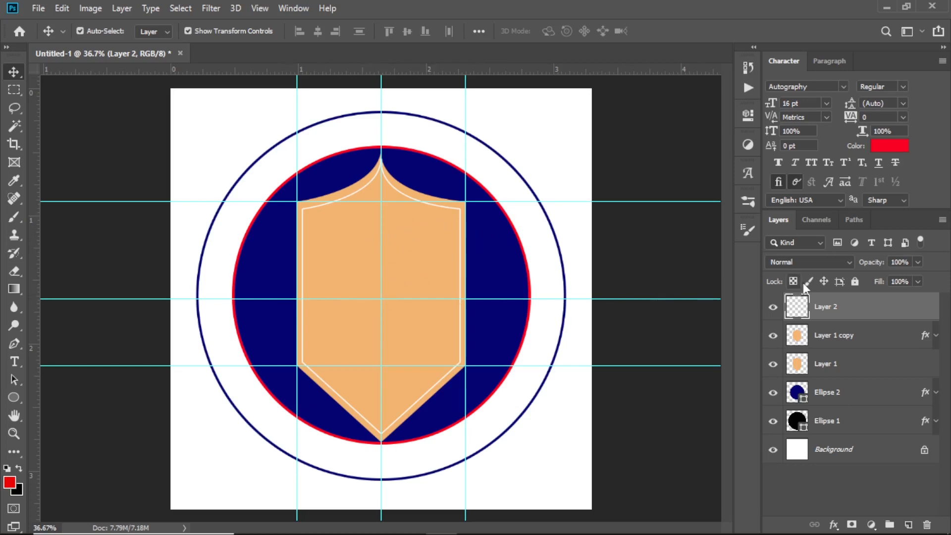
pyautogui.click(8, 397)
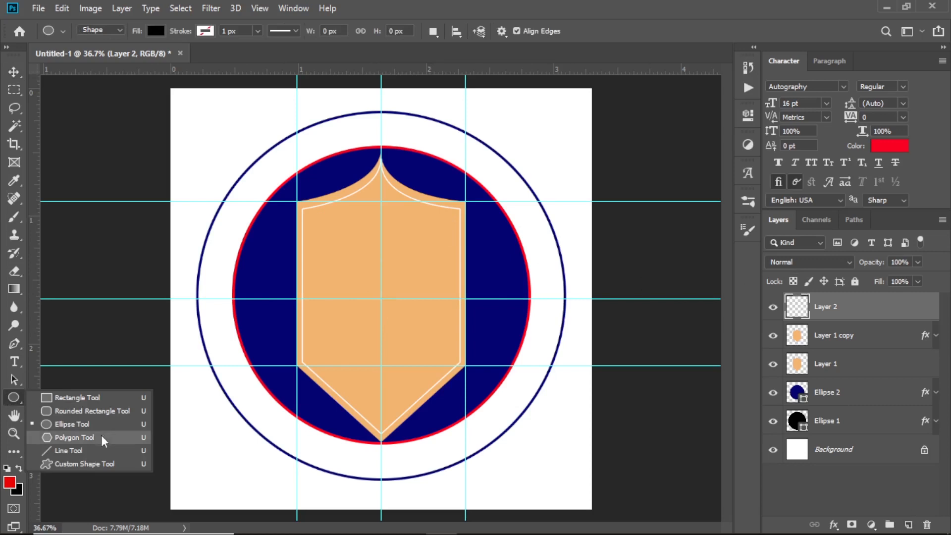
pyautogui.click(64, 450)
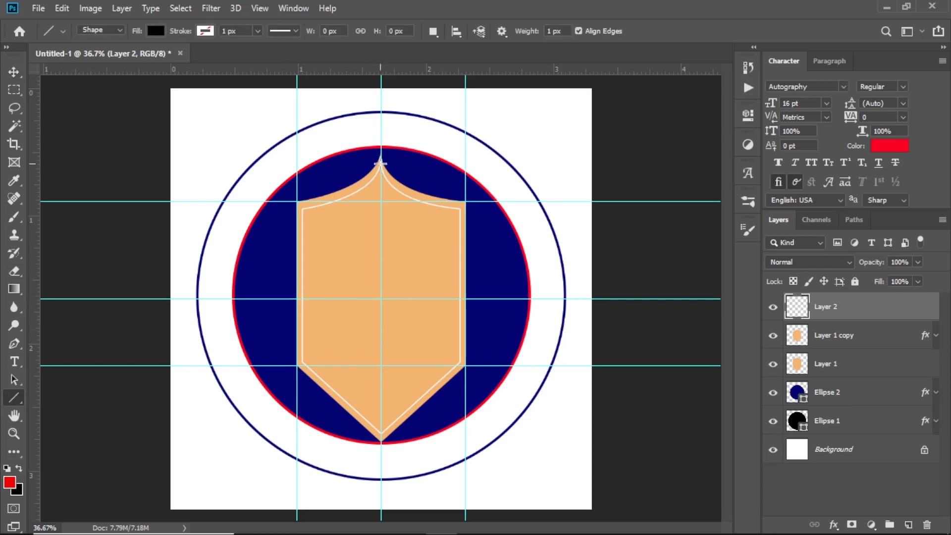
pyautogui.moveTo(380, 162); pyautogui.dragTo(379, 297)
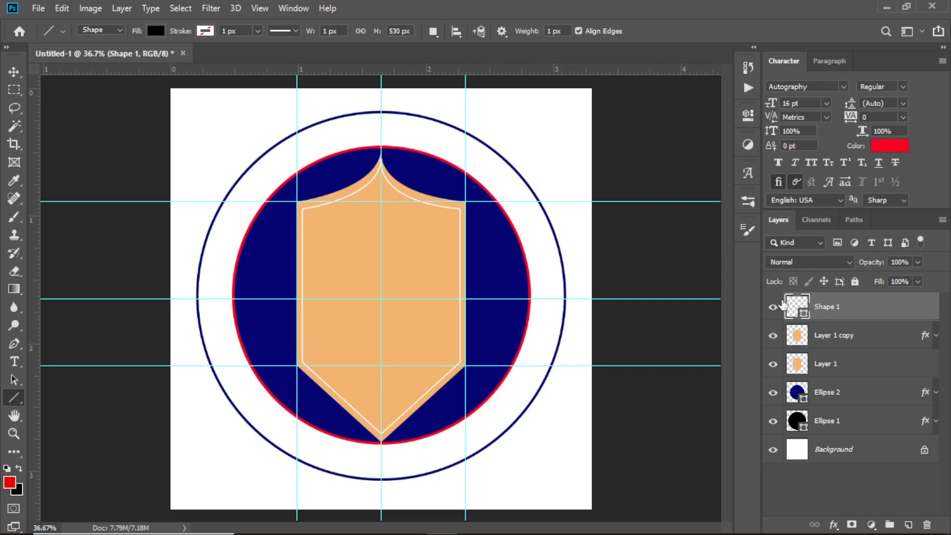
# Recolour the vertical line white and hide the guides to check it against the shield.
pyautogui.doubleClick(805, 320)
pyautogui.click(898, 212)
pyautogui.hotkey('ctrl', ';')
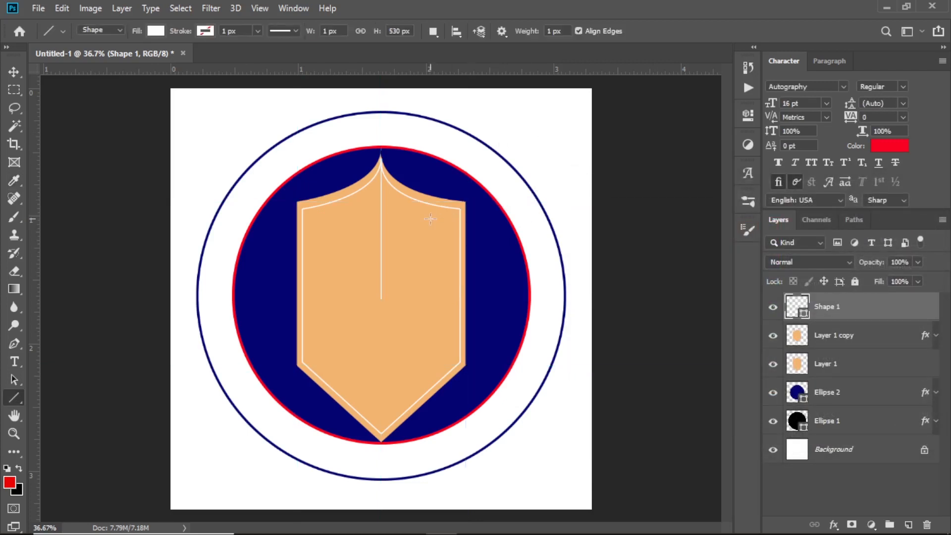
pyautogui.scroll(3, 412, 235)
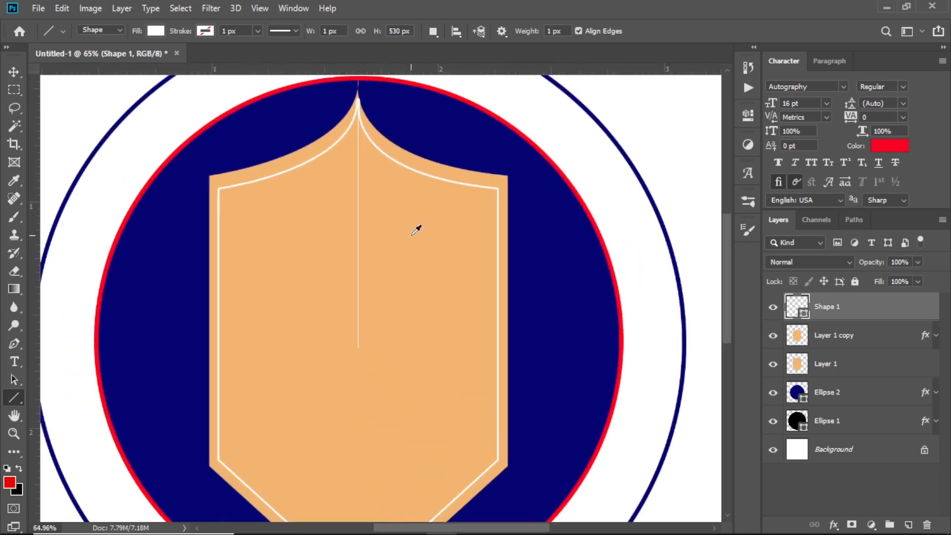
pyautogui.scroll(2, 416, 230)
pyautogui.scroll(-5, 416, 229)
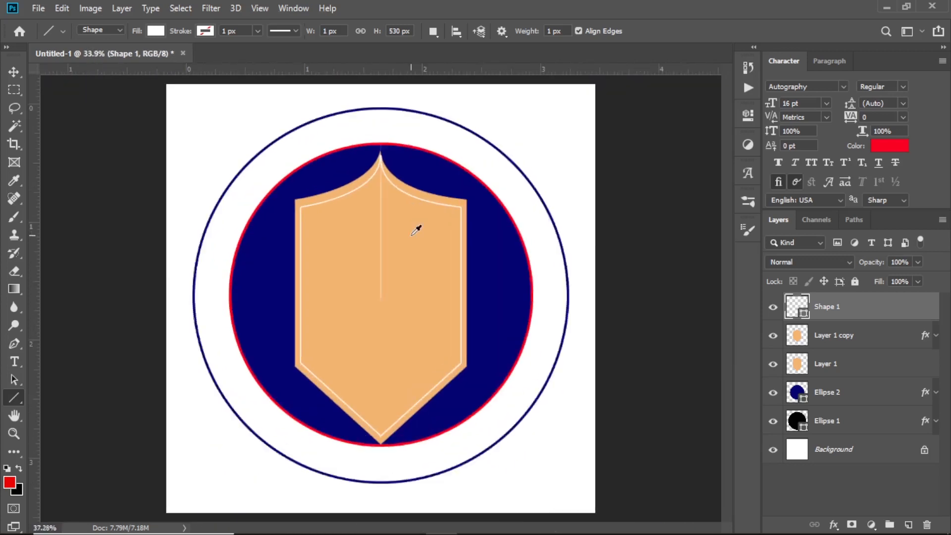
pyautogui.scroll(3, 416, 229)
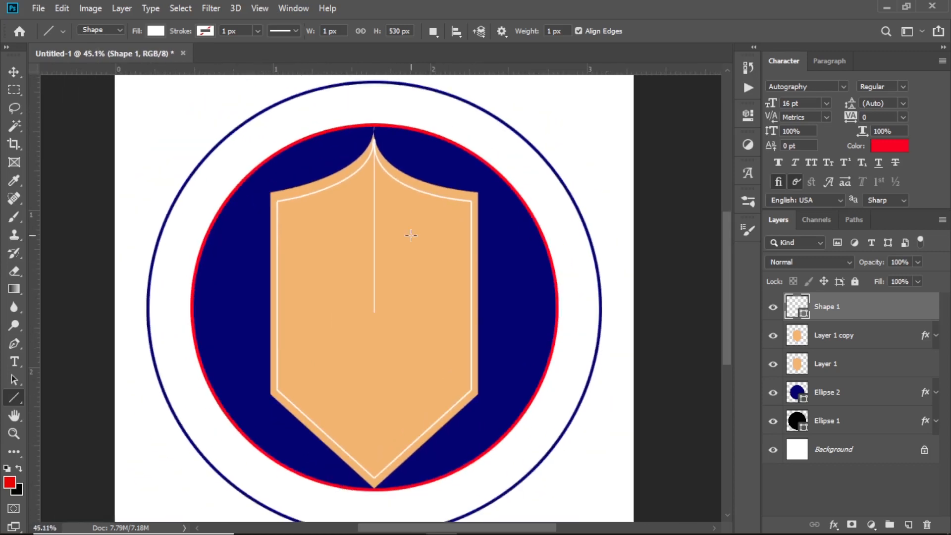
# On a new layer with guides shown, draw a closed Pen path across the shield's middle guide, its lower sides curving to a central point.
pyautogui.click(907, 525)
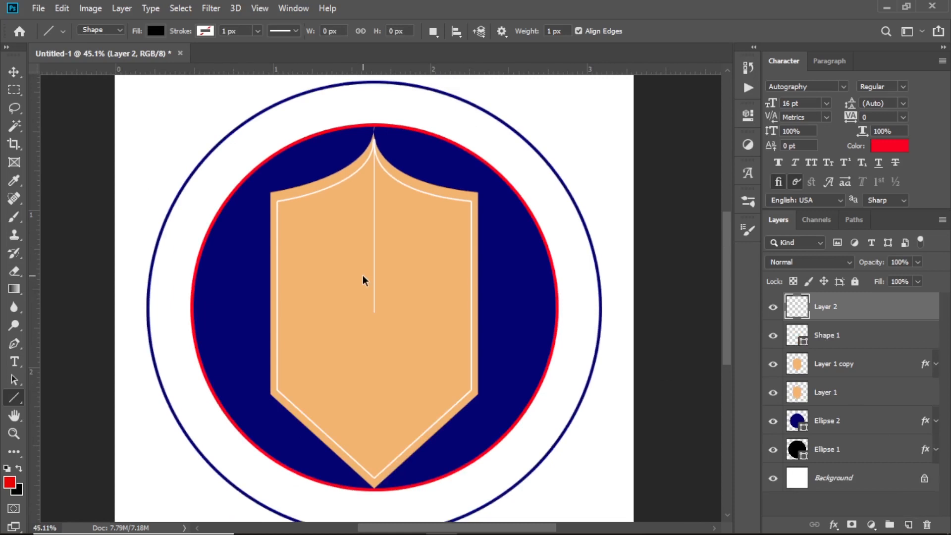
pyautogui.hotkey('ctrl', ';')
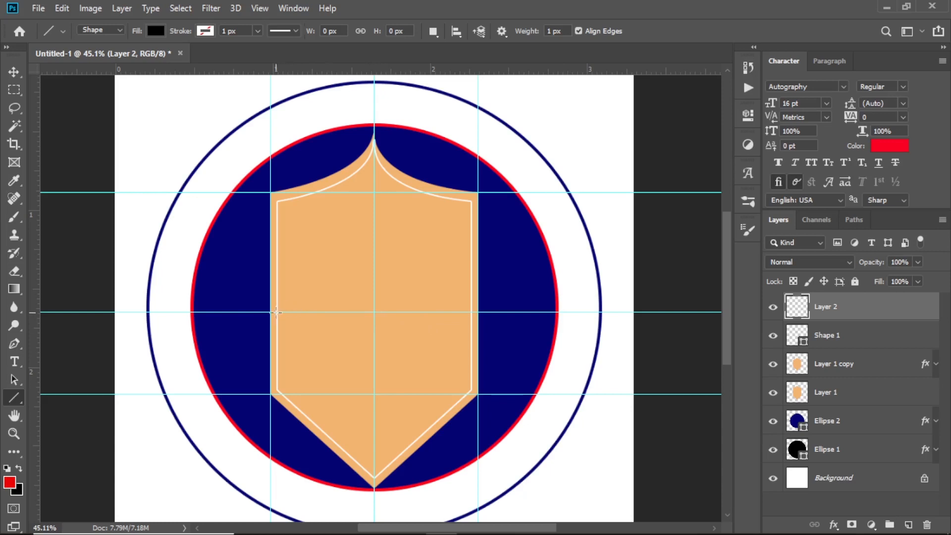
pyautogui.click(13, 343)
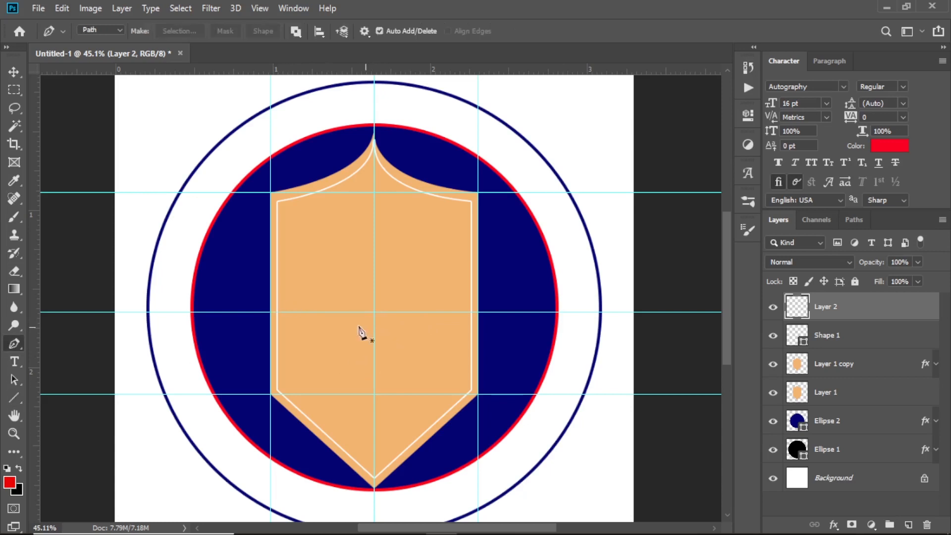
pyautogui.click(276, 312)
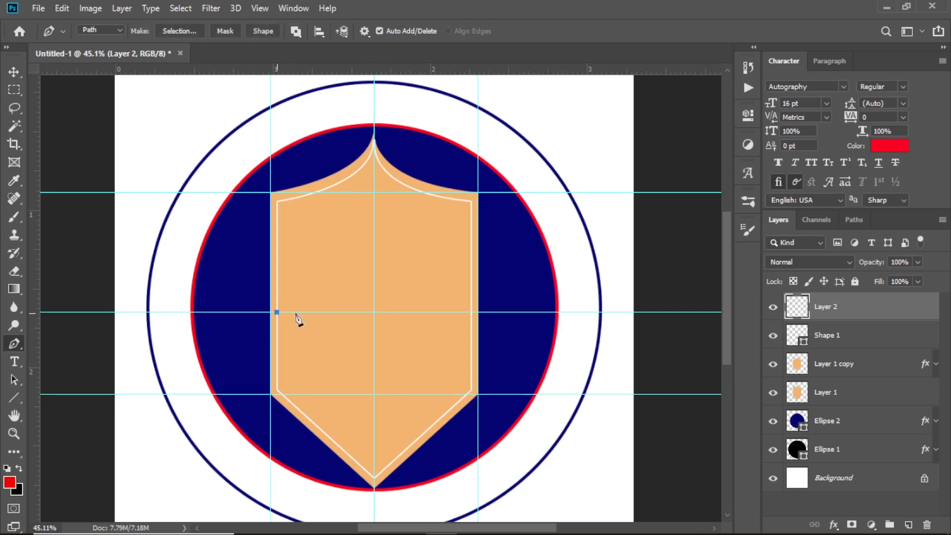
pyautogui.click(470, 312)
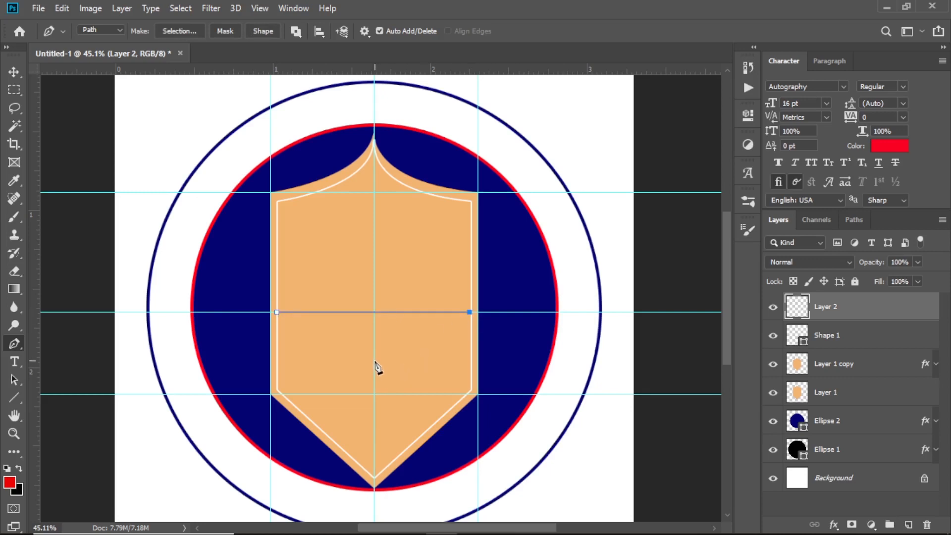
pyautogui.moveTo(374, 362); pyautogui.dragTo(380, 413)
pyautogui.moveTo(276, 312); pyautogui.dragTo(172, 316)
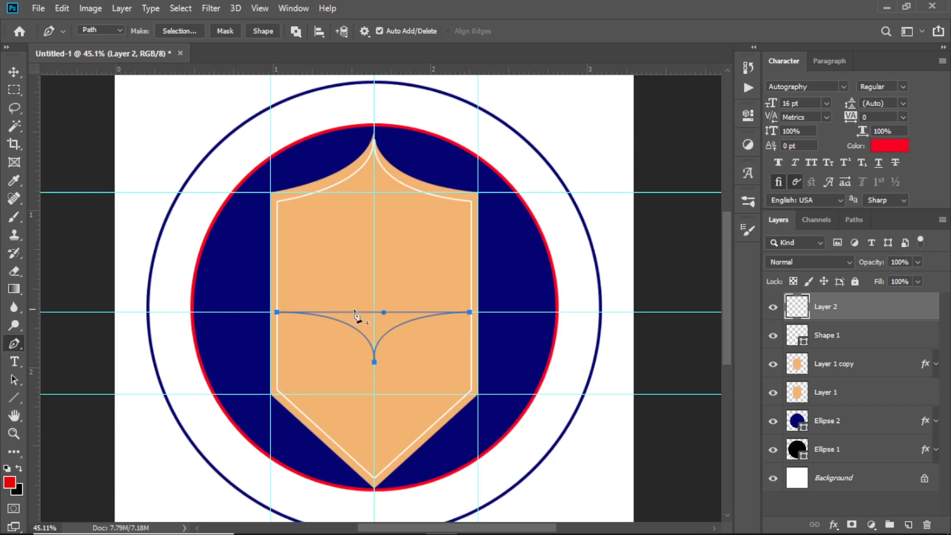
# Fill the curved path with white sampled from the area between the circles and dismiss the path.
pyautogui.rightClick(388, 320)
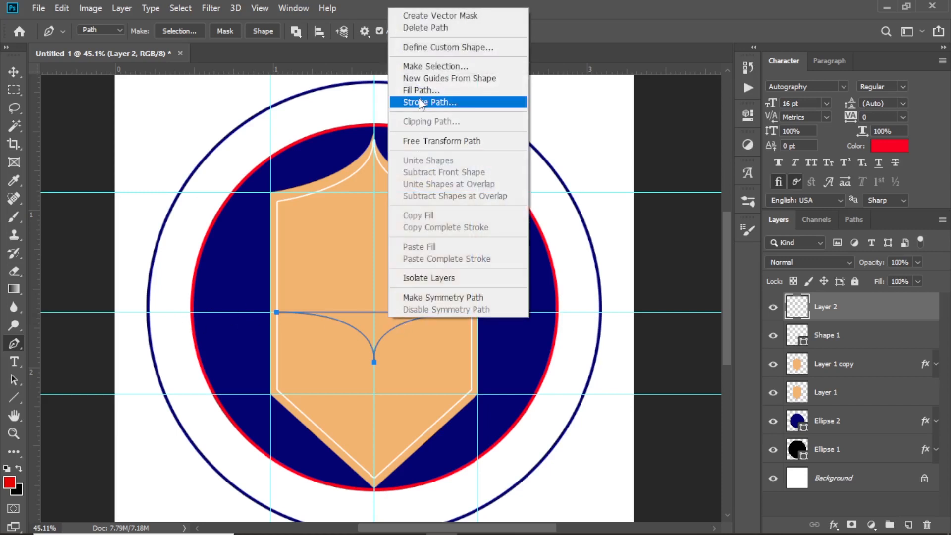
pyautogui.click(432, 94)
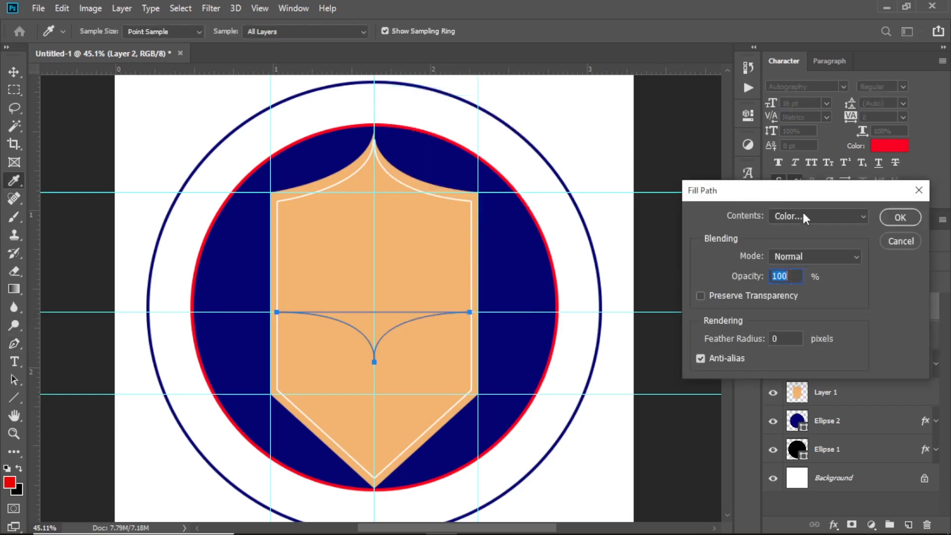
pyautogui.click(841, 216)
pyautogui.click(804, 253)
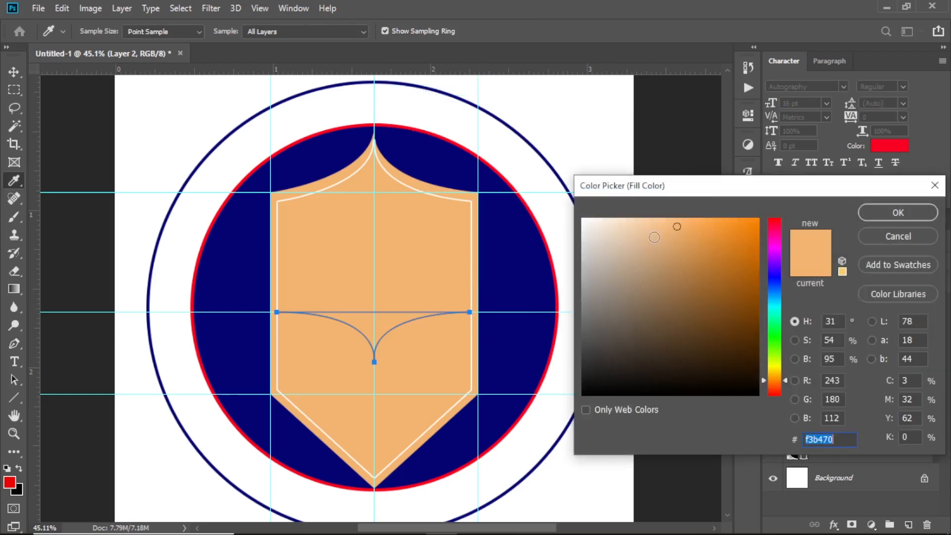
pyautogui.click(528, 122)
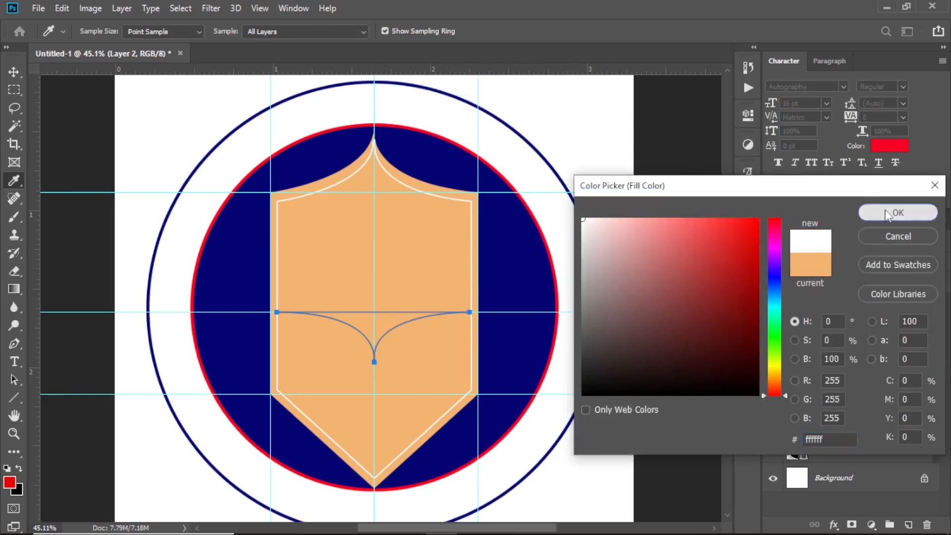
pyautogui.click(898, 212)
pyautogui.click(899, 217)
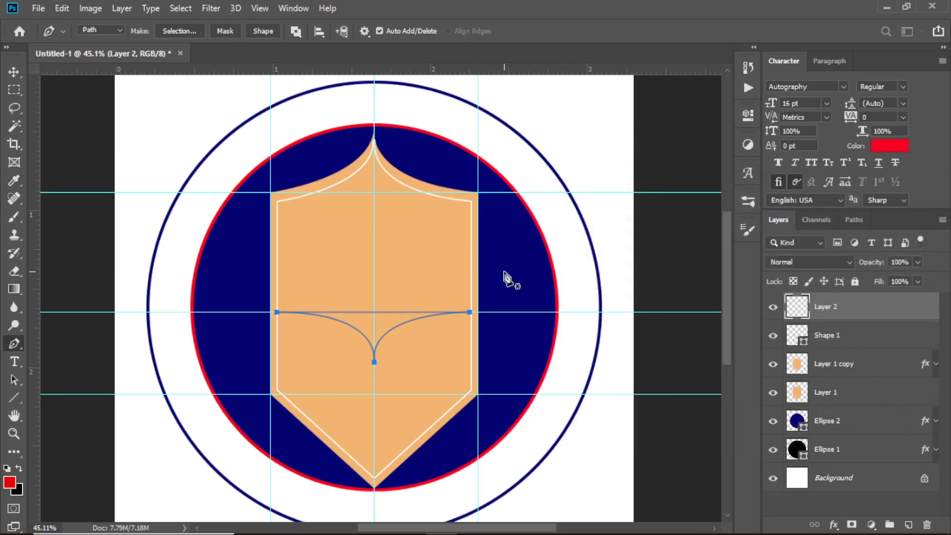
pyautogui.press('Return')
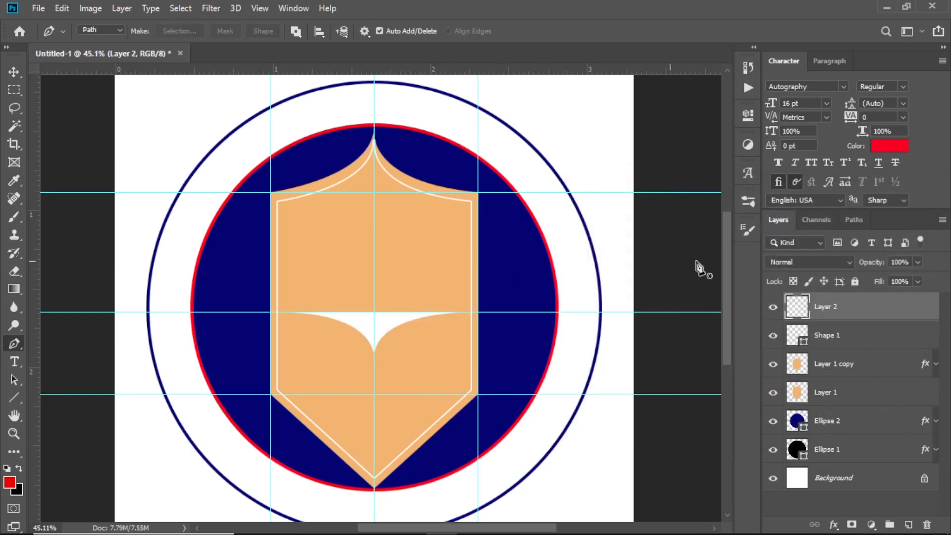
# Set the curved shape layer's fill to 0% and add a 4 px outside stroke in white.
pyautogui.moveTo(880, 286); pyautogui.dragTo(676, 300)
pyautogui.click(833, 524)
pyautogui.click(854, 418)
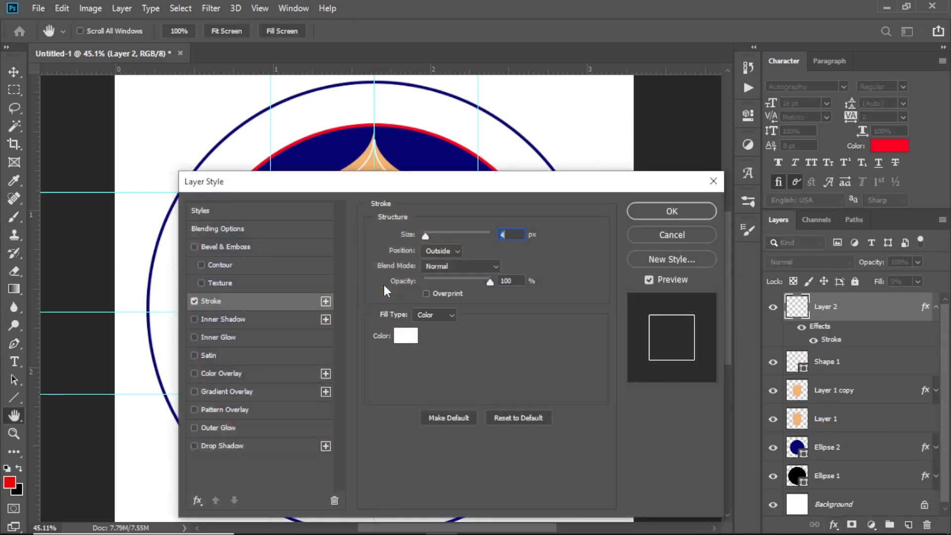
pyautogui.moveTo(460, 187); pyautogui.dragTo(594, 208)
pyautogui.click(801, 233)
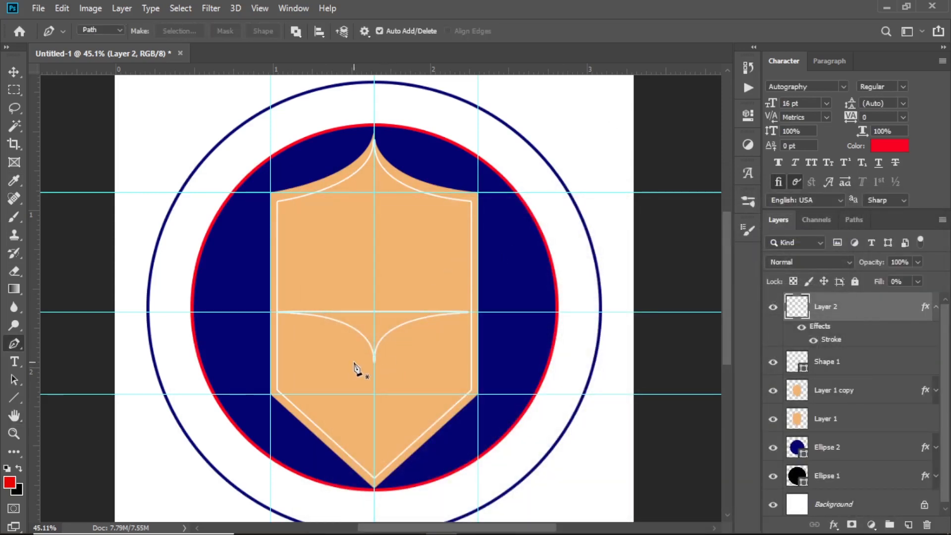
# Examine the white curved outline inside the shield at several magnifications.
pyautogui.scroll(-4, 376, 346)
pyautogui.scroll(6, 342, 329)
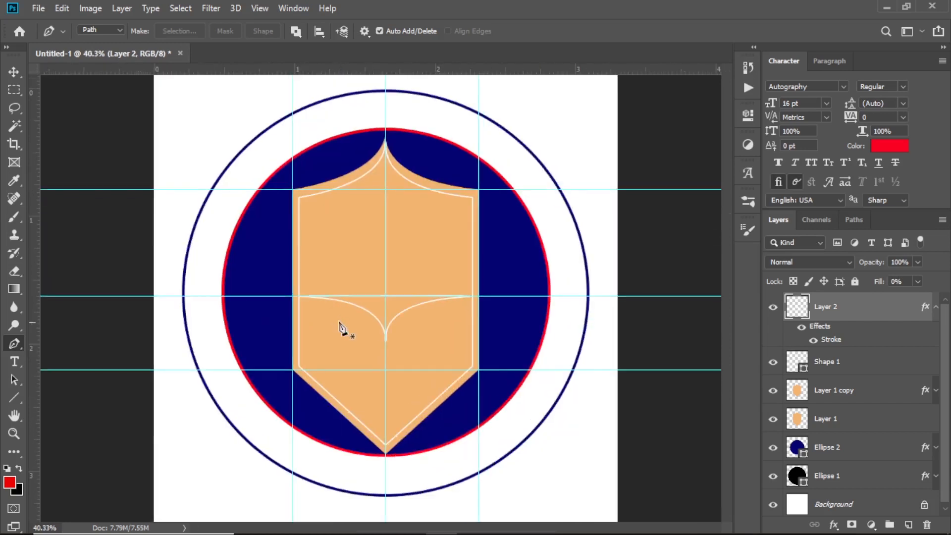
pyautogui.scroll(2, 341, 329)
pyautogui.scroll(-3, 395, 297)
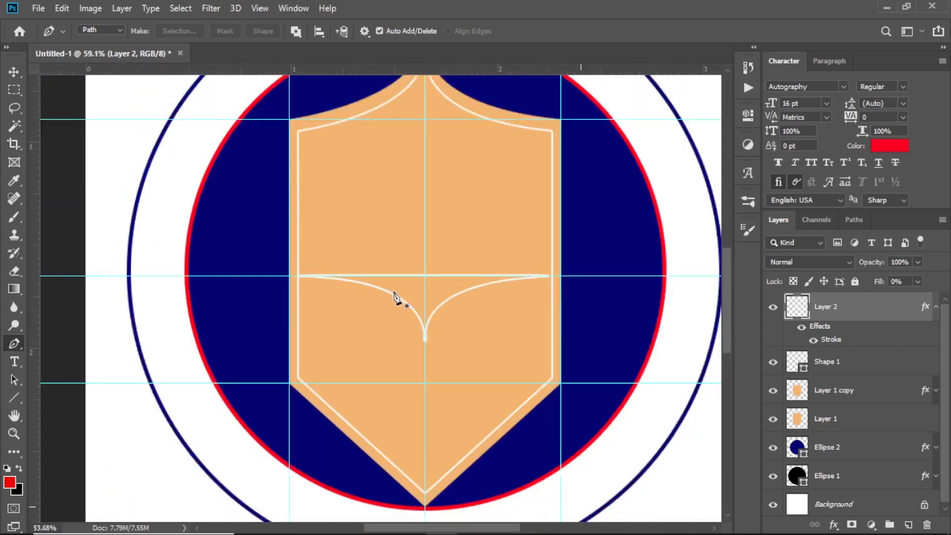
pyautogui.scroll(-3, 394, 297)
pyautogui.scroll(2, 363, 313)
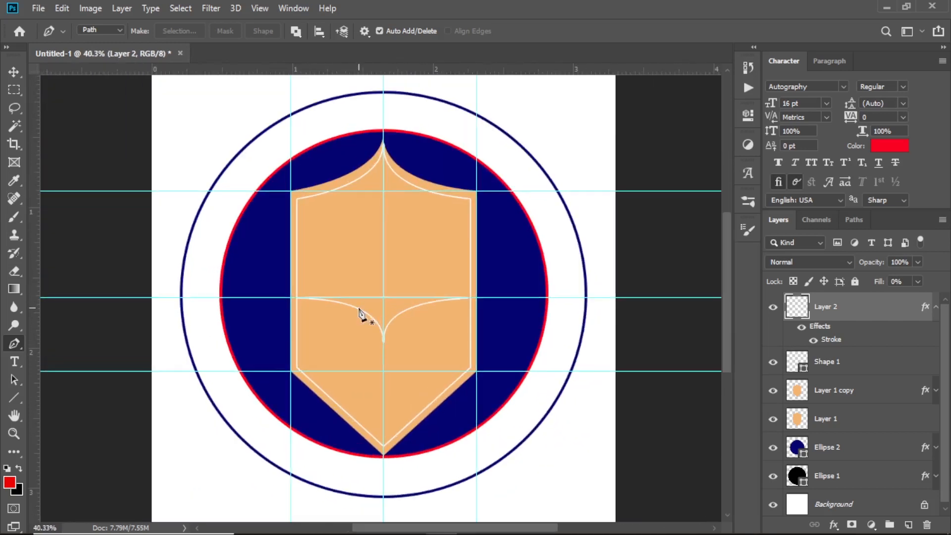
pyautogui.scroll(-2, 369, 299)
pyautogui.scroll(2, 369, 300)
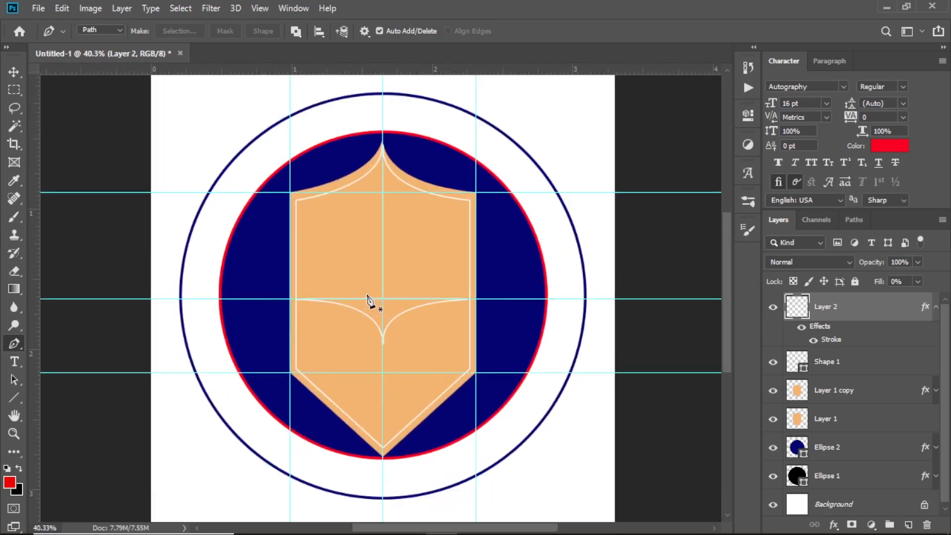
# Switch to File Explorer's logo_resources folder and set its window beside the emblem.
pyautogui.scroll(-2, 369, 299)
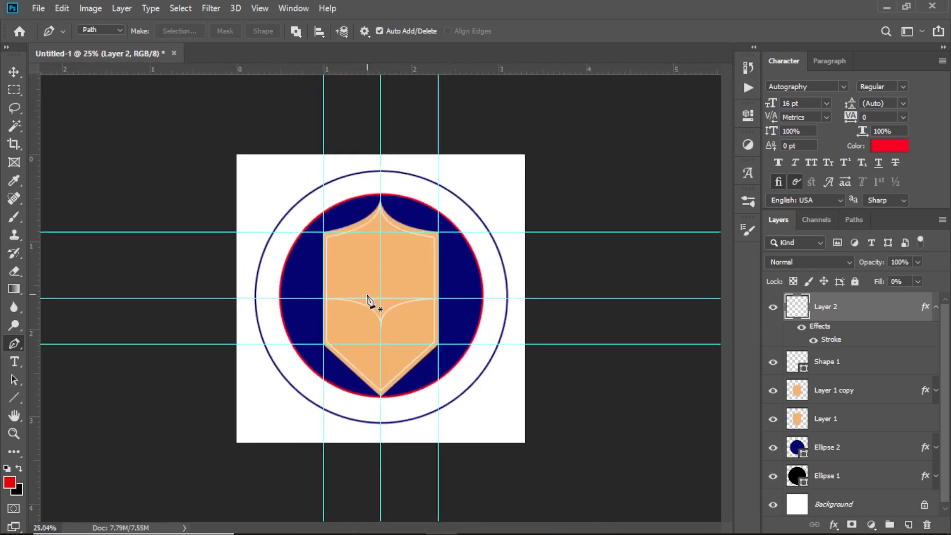
pyautogui.scroll(4, 369, 299)
pyautogui.scroll(-3, 368, 299)
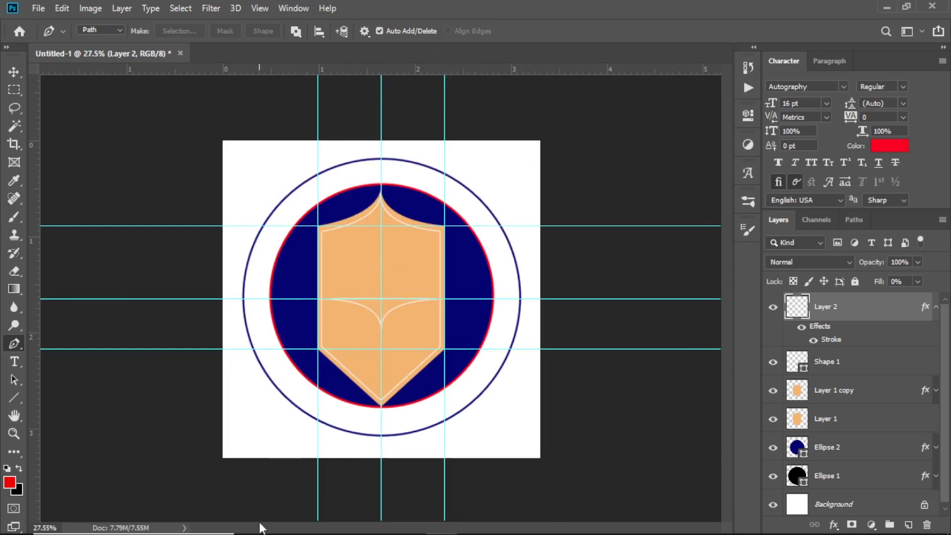
pyautogui.moveTo(276, 528)
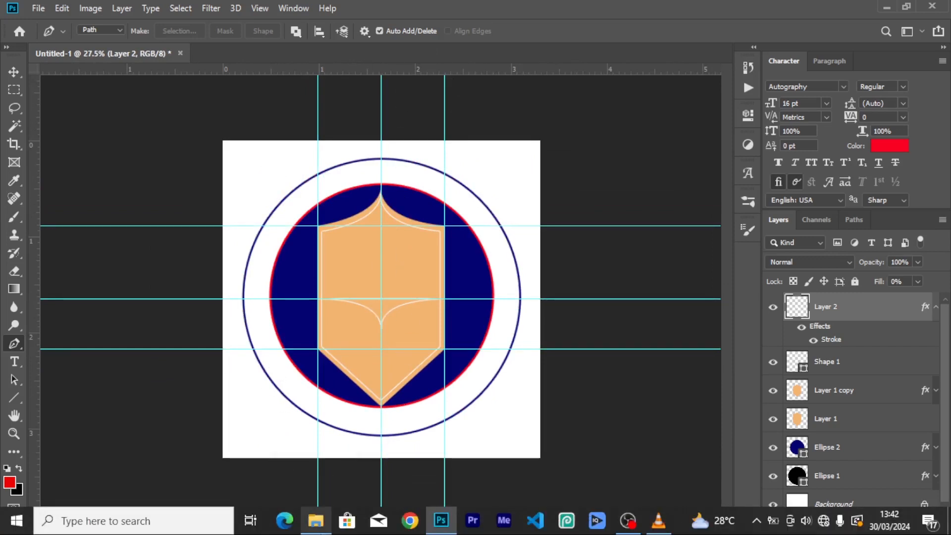
pyautogui.click(315, 521)
pyautogui.moveTo(524, 50); pyautogui.dragTo(779, 53)
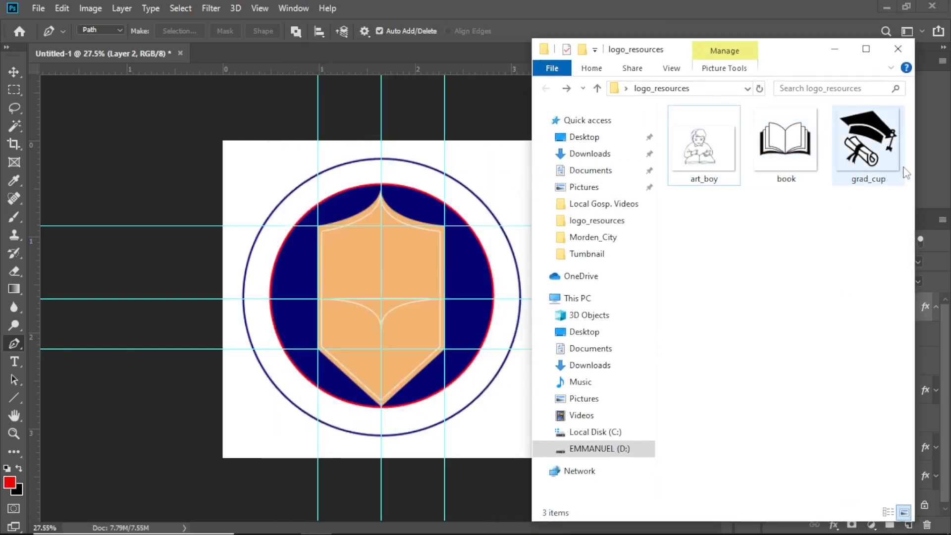
# Undo the stray path point on the shield and select the shield's white inline layer with the Move tool.
pyautogui.click(13, 77)
pyautogui.click(352, 255)
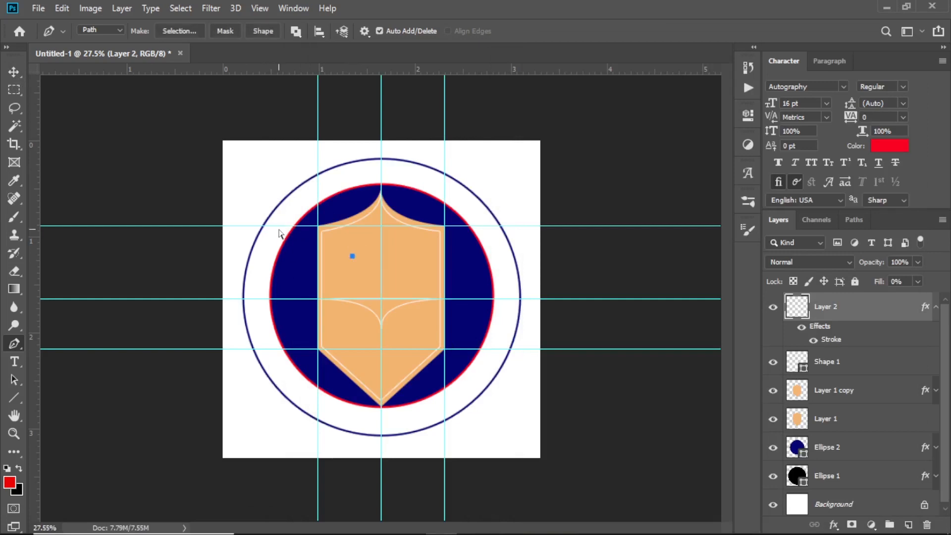
pyautogui.hotkey('ctrl', 'z')
pyautogui.click(14, 72)
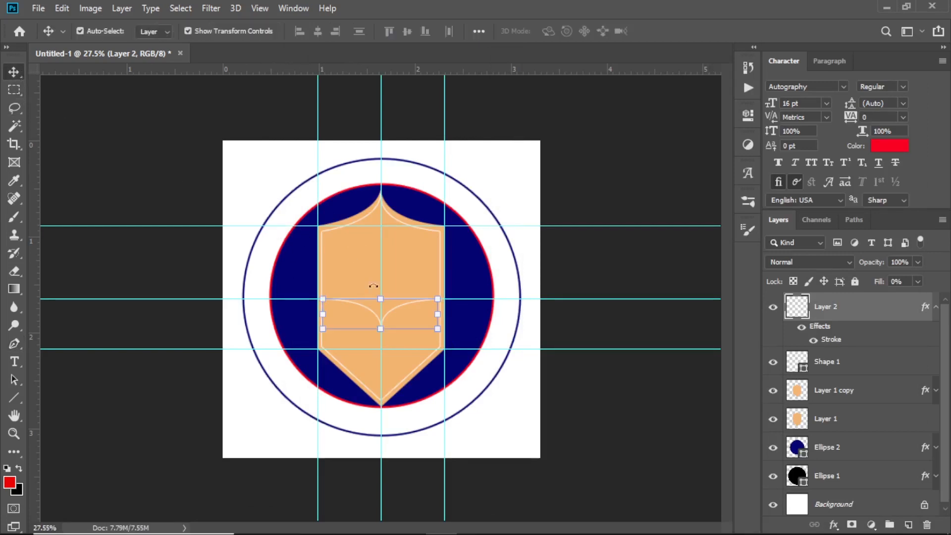
pyautogui.click(349, 244)
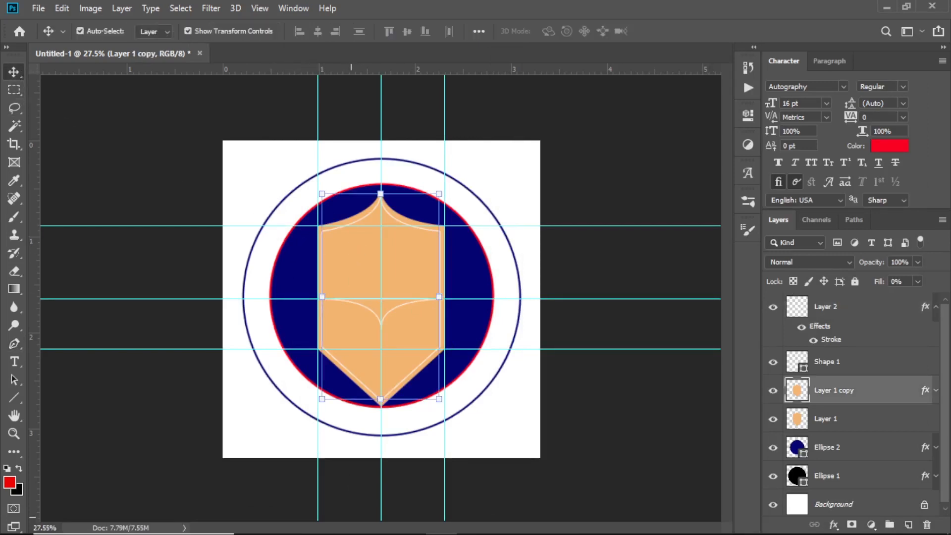
# Place the book image from the logo_resources folder into the emblem document above the shield's white inline layer.
pyautogui.click(316, 529)
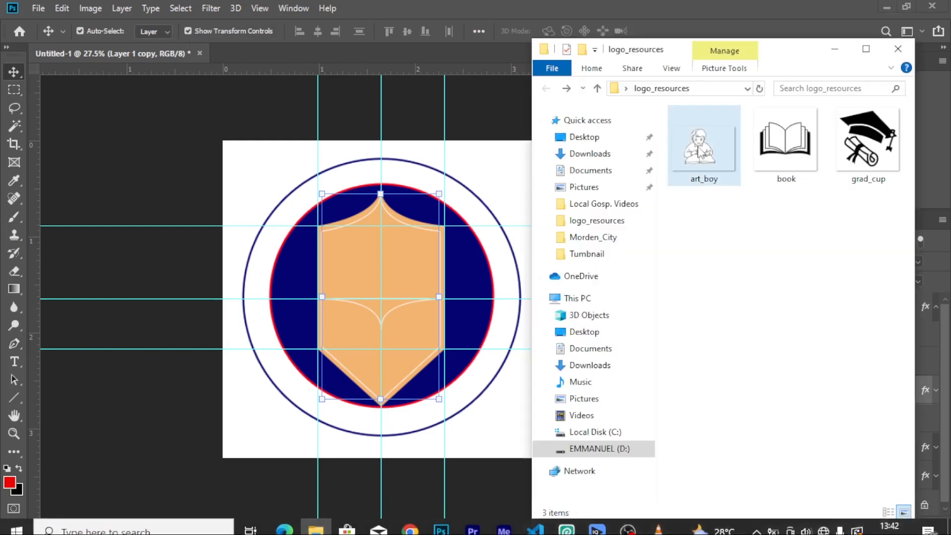
pyautogui.click(811, 143)
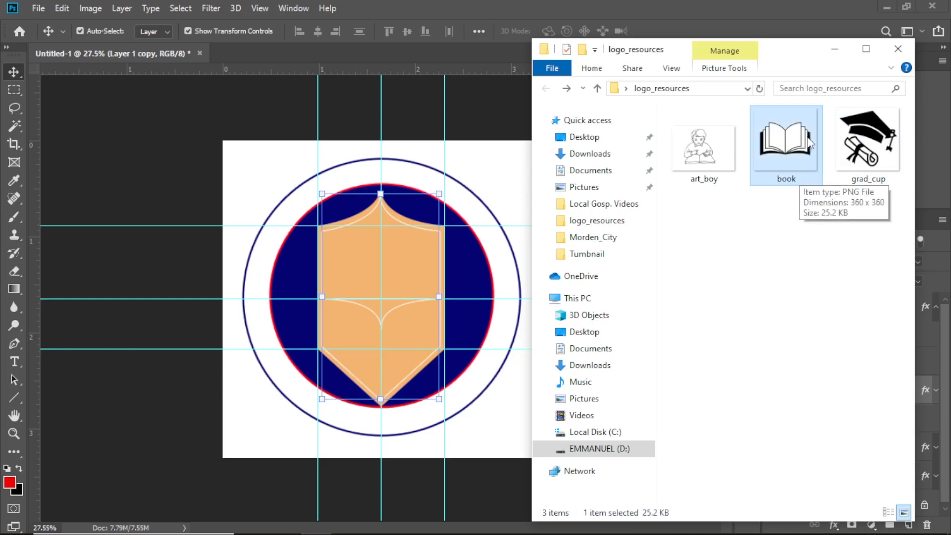
pyautogui.moveTo(808, 135); pyautogui.dragTo(493, 266)
pyautogui.moveTo(370, 255); pyautogui.dragTo(369, 259)
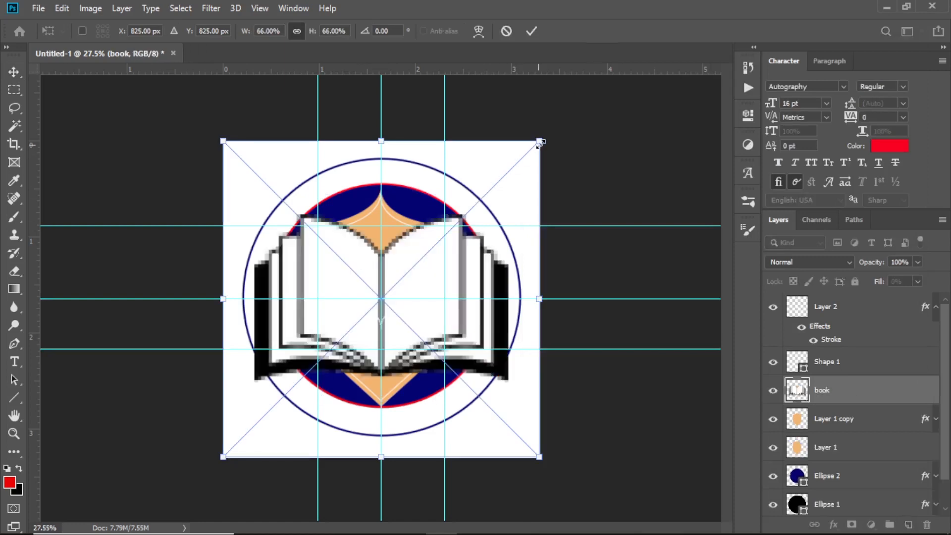
# Scale the placed book down to about 18% and position it in the shield's upper-left section.
pyautogui.moveTo(538, 141); pyautogui.dragTo(431, 247)
pyautogui.moveTo(432, 457); pyautogui.dragTo(381, 396)
pyautogui.moveTo(223, 397); pyautogui.dragTo(278, 349)
pyautogui.moveTo(317, 295); pyautogui.dragTo(349, 266)
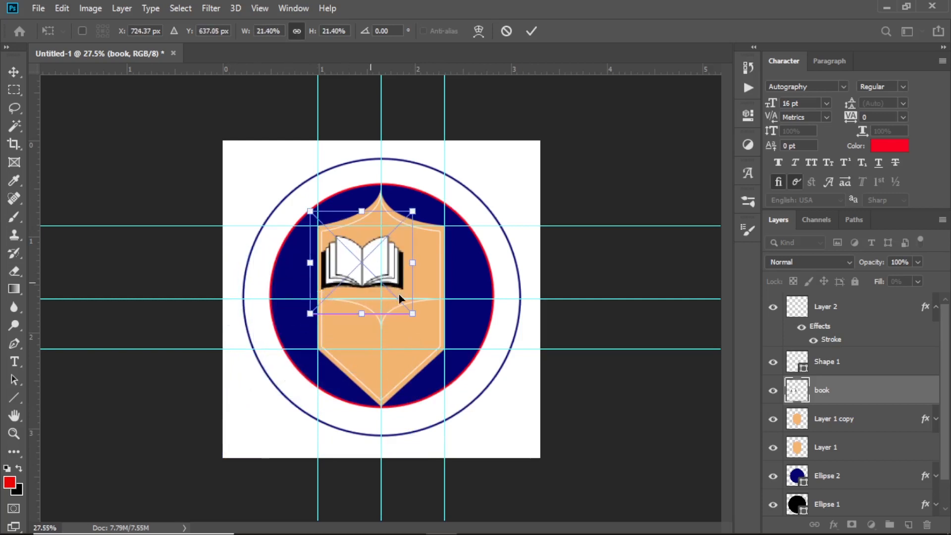
pyautogui.moveTo(415, 311); pyautogui.dragTo(398, 299)
pyautogui.click(531, 32)
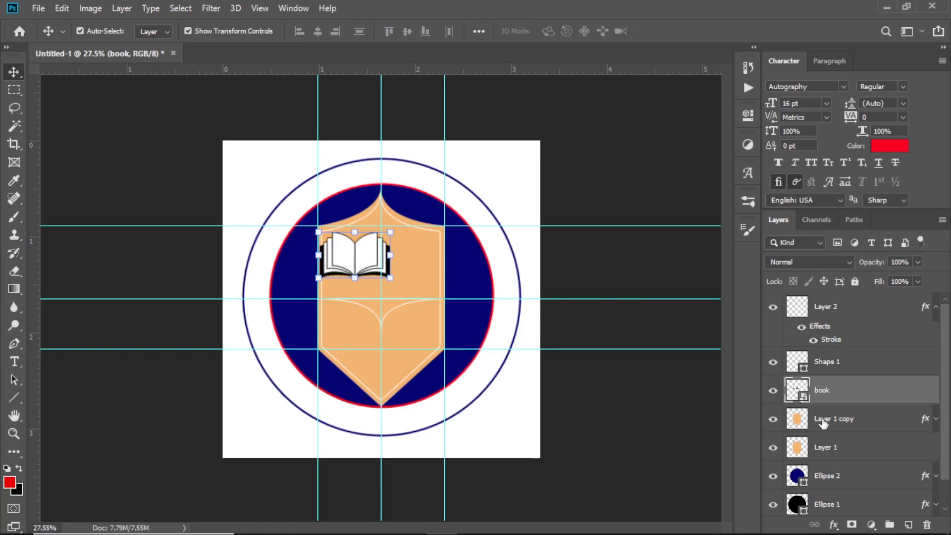
# Widen both shield layers together with the vertical line and curved divider layers to about 127% width, extending them on both sides.
pyautogui.click(832, 418)
pyautogui.keyDown('shift'); pyautogui.click(825, 448); pyautogui.keyUp('shift')
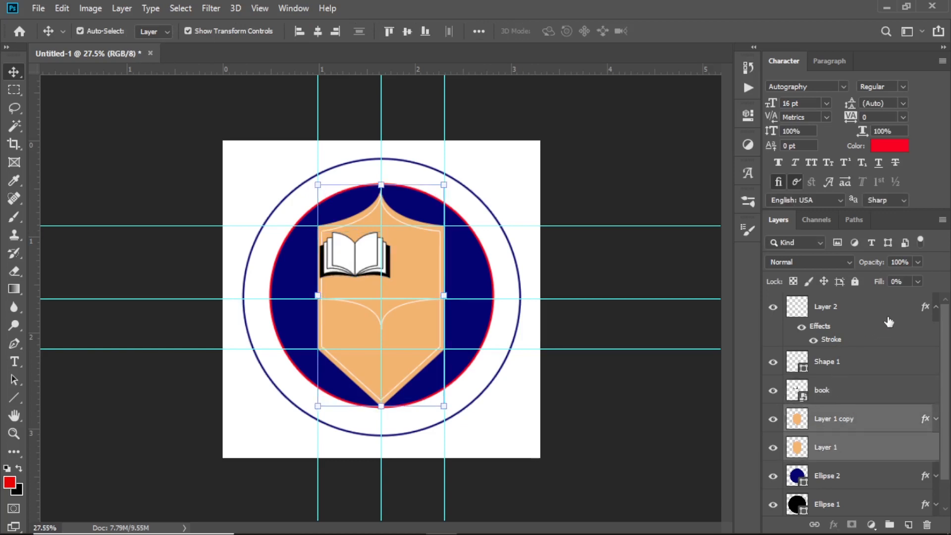
pyautogui.click(935, 307)
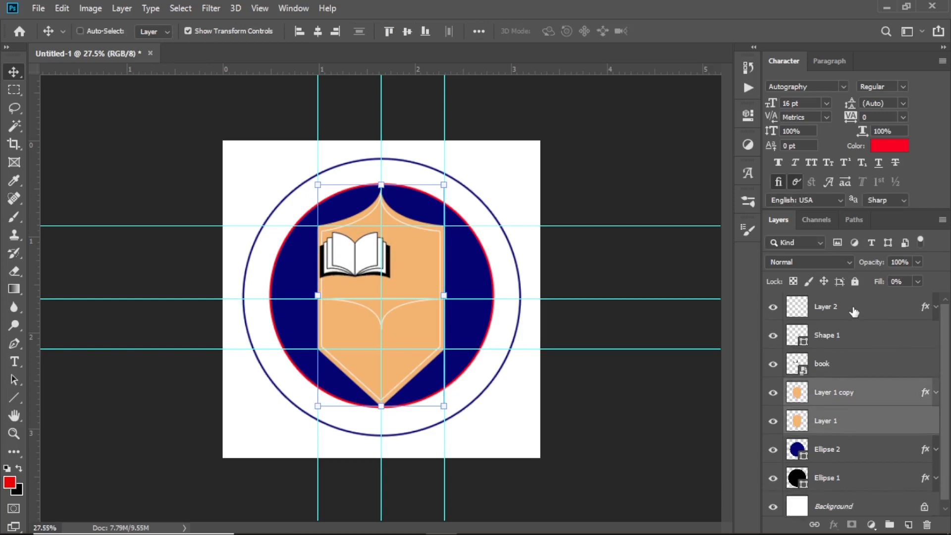
pyautogui.keyDown('ctrl'); pyautogui.click(854, 311); pyautogui.keyUp('ctrl')
pyautogui.keyDown('ctrl'); pyautogui.click(833, 339); pyautogui.keyUp('ctrl')
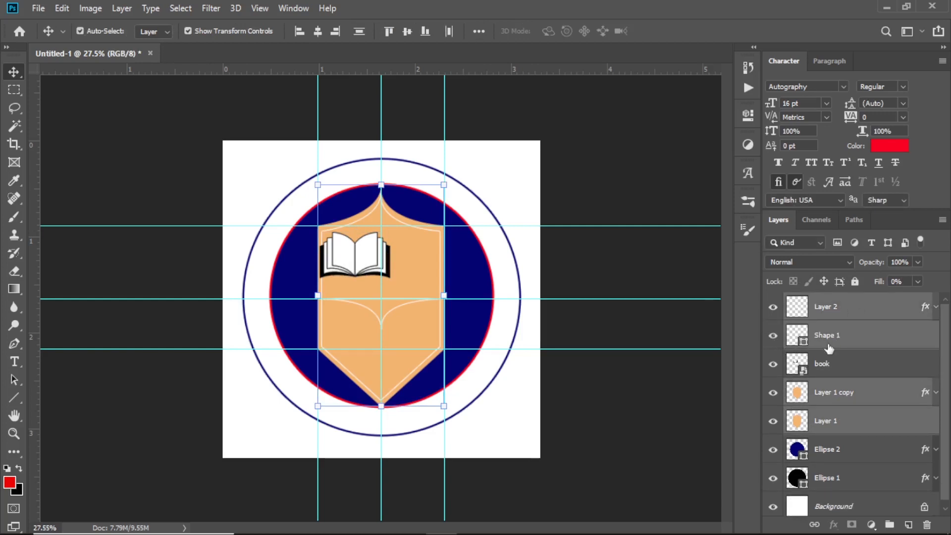
pyautogui.moveTo(444, 295); pyautogui.dragTo(468, 294)
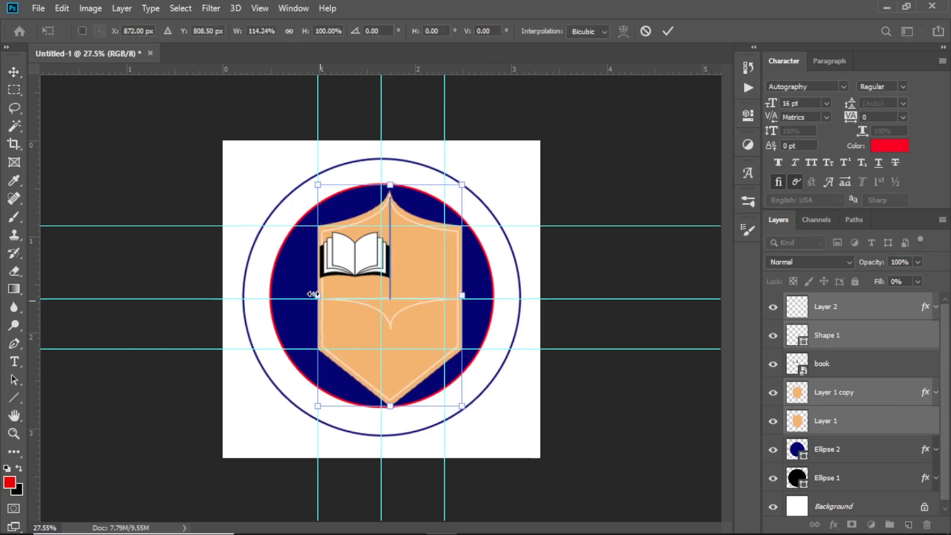
pyautogui.moveTo(312, 294); pyautogui.dragTo(301, 295)
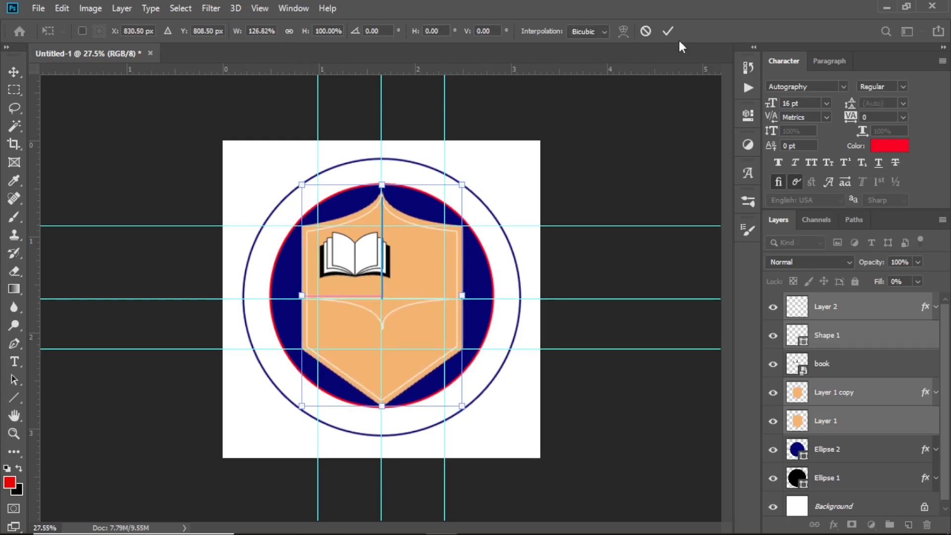
pyautogui.click(667, 31)
# Hide the guides and inspect the widened shield and book at several magnifications.
pyautogui.press('ctrl')
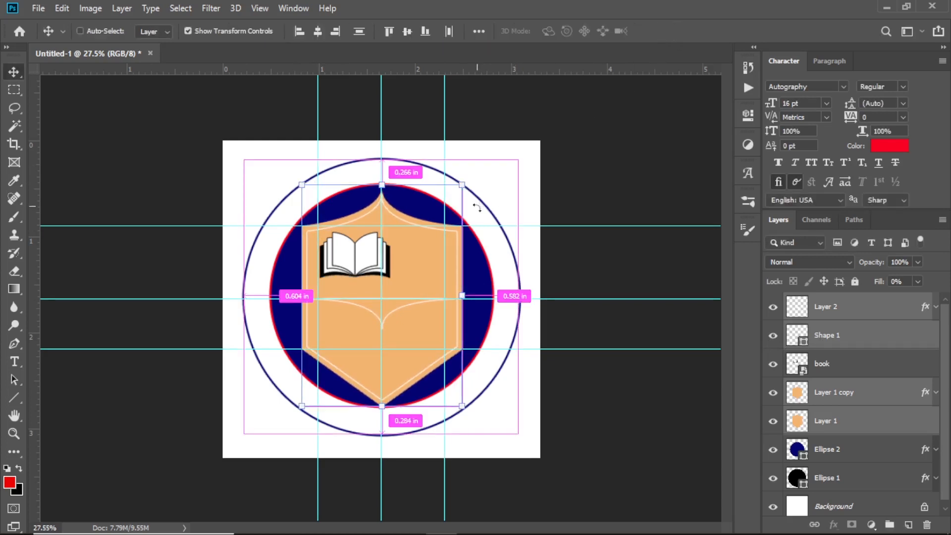
pyautogui.hotkey('ctrl', 'h')
pyautogui.press('ctrl')
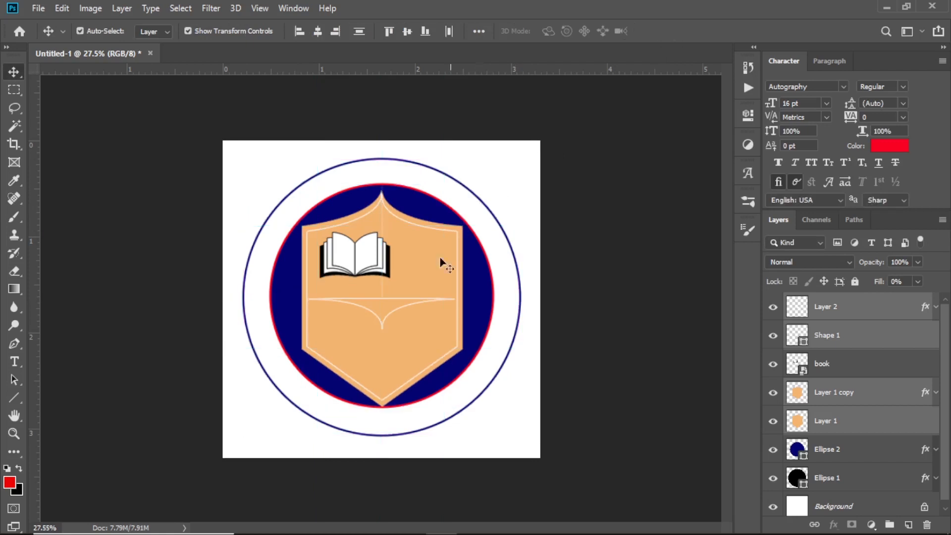
pyautogui.scroll(3, 399, 276)
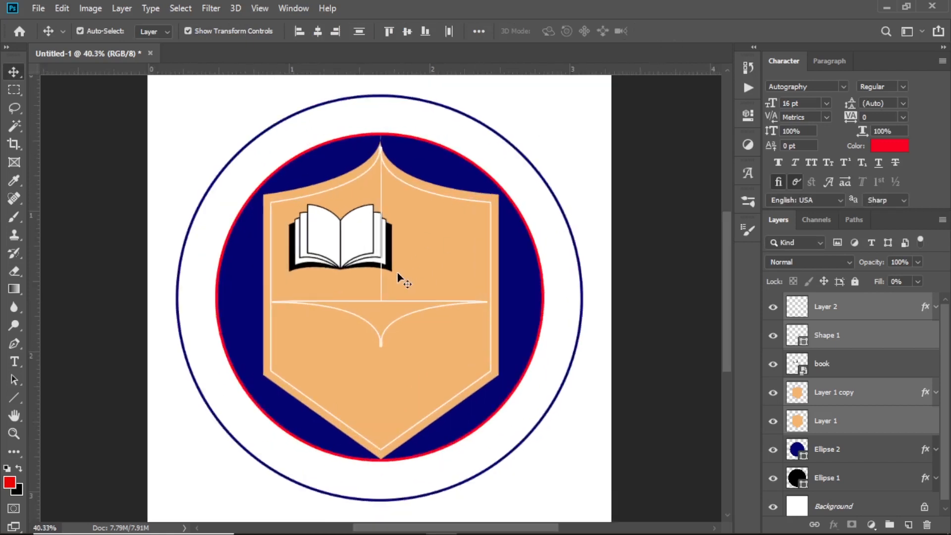
pyautogui.scroll(2, 365, 272)
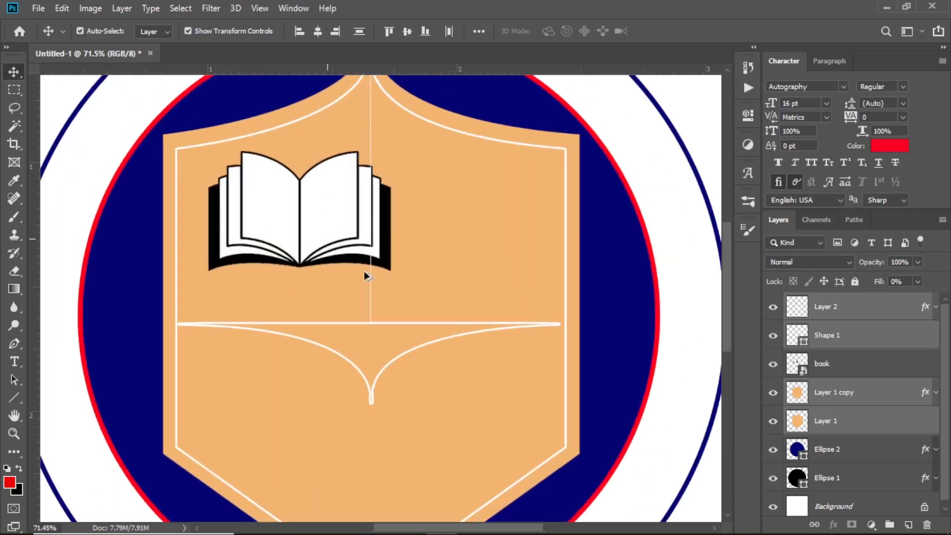
pyautogui.scroll(-5, 365, 272)
pyautogui.scroll(-1, 365, 272)
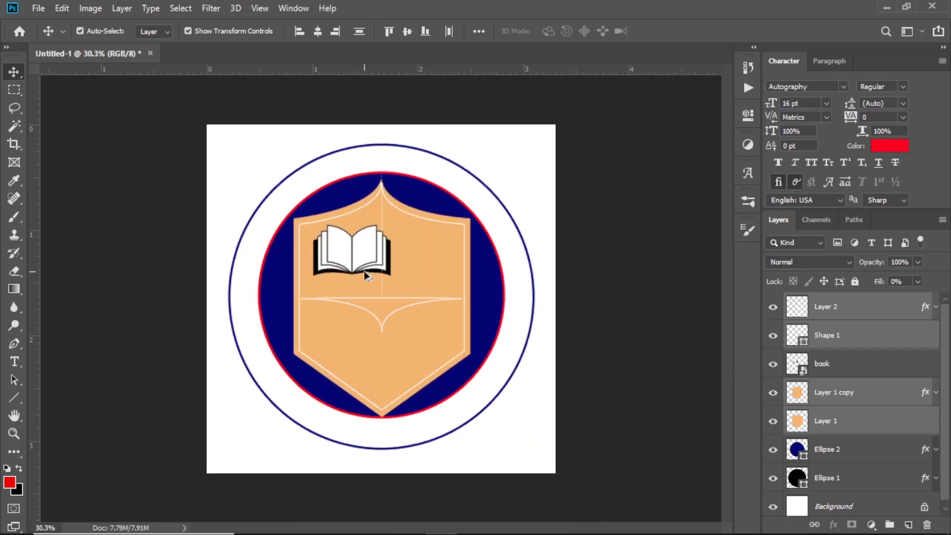
pyautogui.scroll(2, 284, 168)
pyautogui.scroll(1, 494, 240)
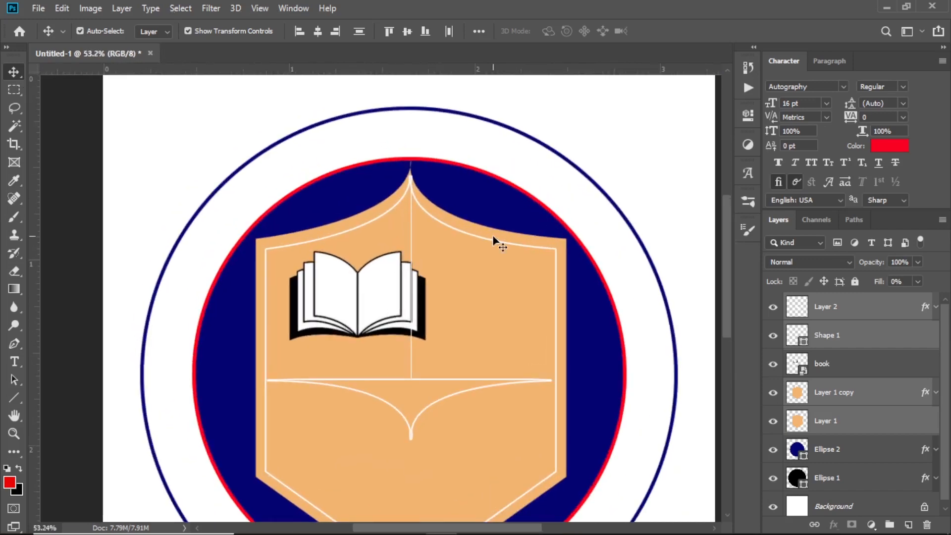
# Move the book left of the vertical divider and resize it to about 15.4% width and 16.2% height.
pyautogui.click(367, 201)
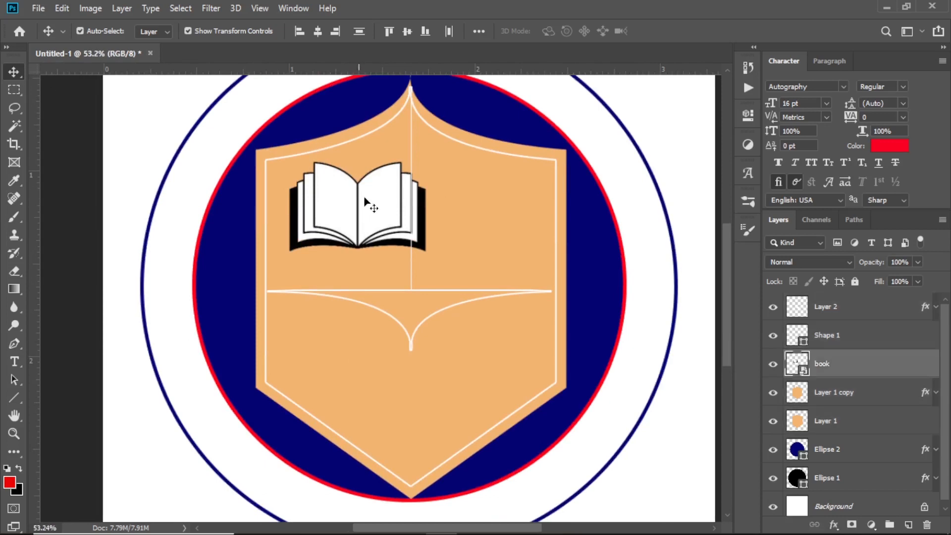
pyautogui.moveTo(374, 203); pyautogui.dragTo(357, 201)
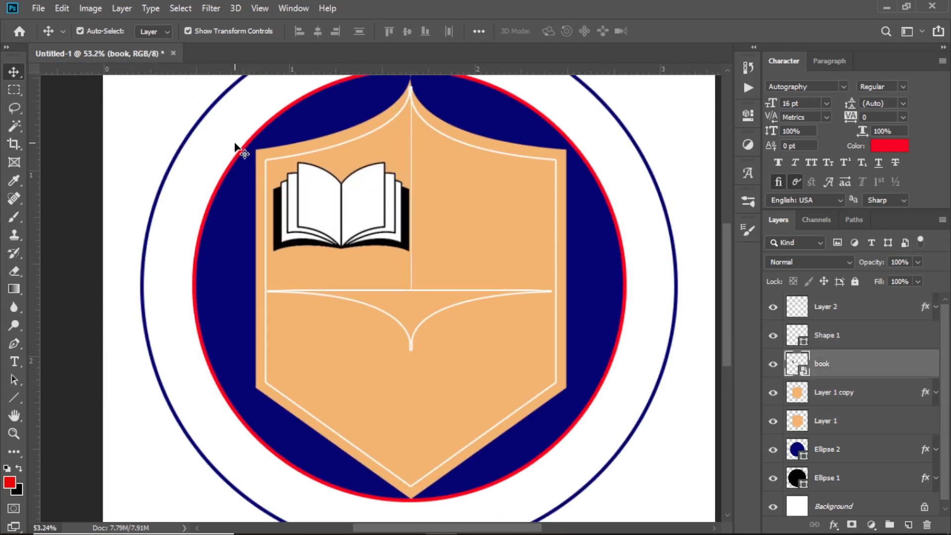
pyautogui.hotkey('ctrl', 't')
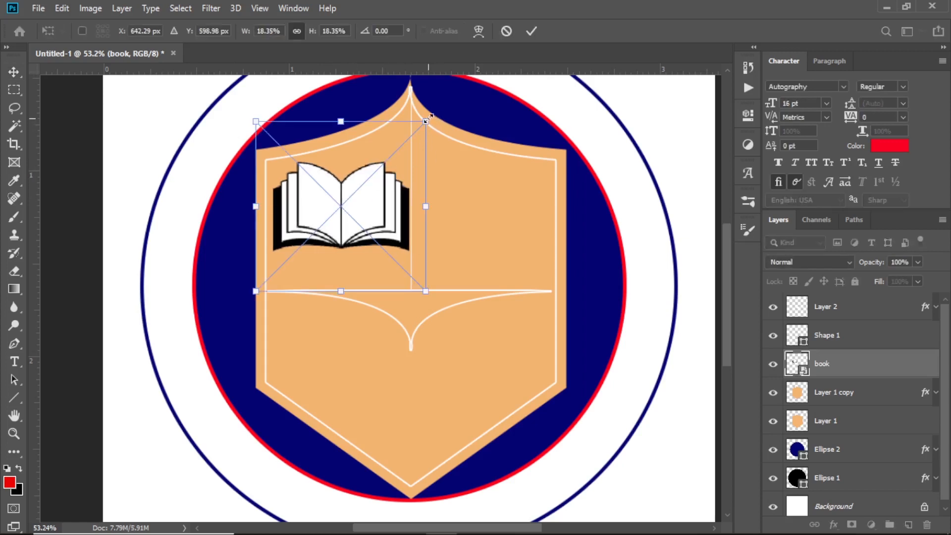
pyautogui.moveTo(425, 120); pyautogui.dragTo(408, 140)
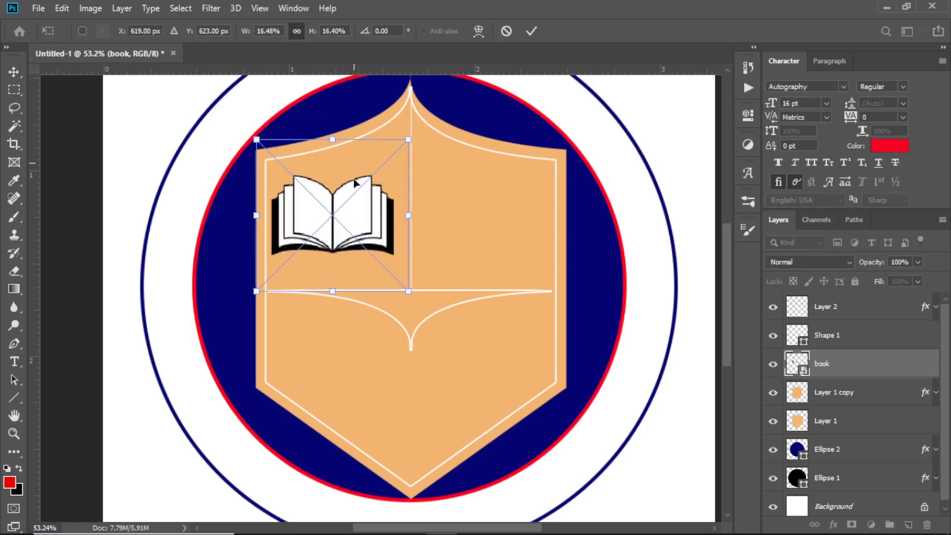
pyautogui.moveTo(256, 138); pyautogui.dragTo(266, 142)
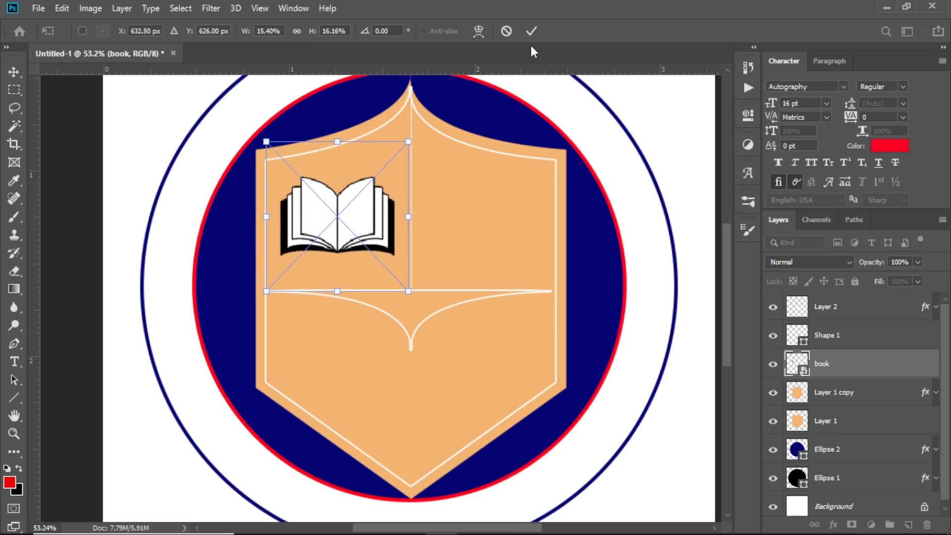
pyautogui.click(537, 28)
# Place the grad_cup image from the logo_resources folder above the shield's inline layer and fit the whole document in view.
pyautogui.click(489, 220)
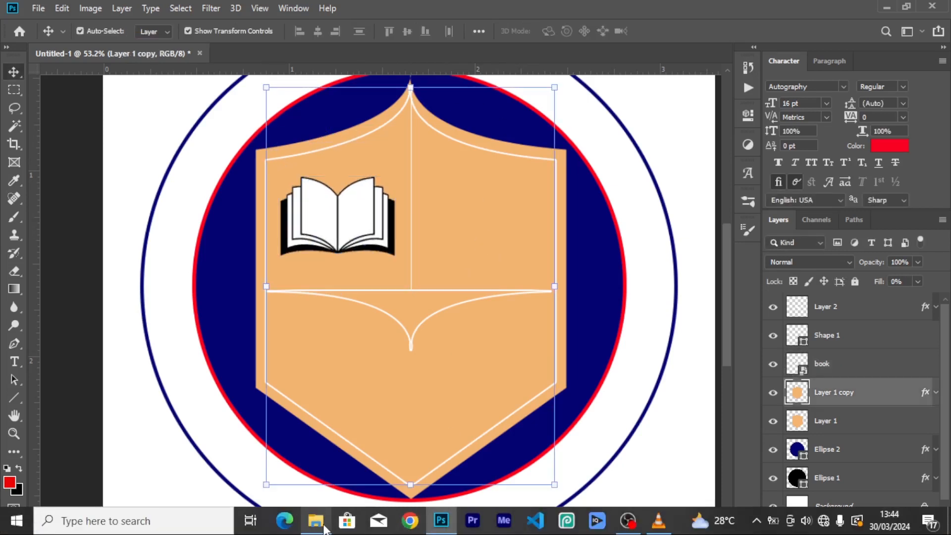
pyautogui.click(315, 528)
pyautogui.moveTo(867, 144); pyautogui.dragTo(480, 224)
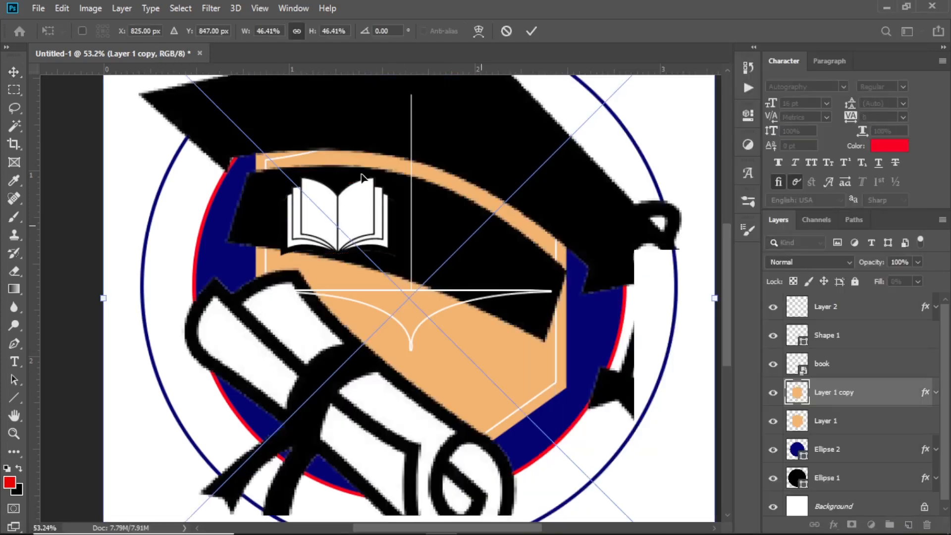
pyautogui.hotkey('ctrl', '0')
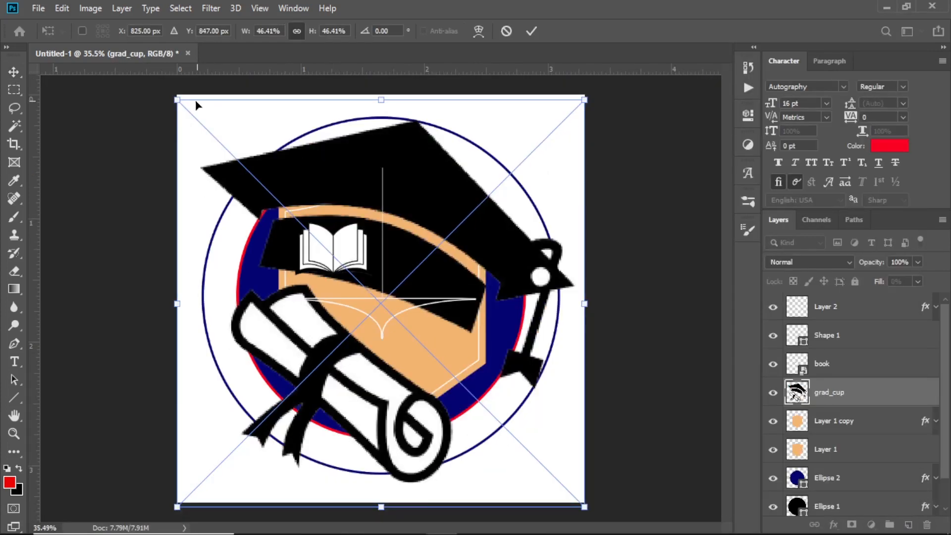
# Scale the placed graduation cap image down to about 10.9% over the upper part of the shield.
pyautogui.moveTo(179, 100); pyautogui.dragTo(403, 326)
pyautogui.moveTo(584, 506); pyautogui.dragTo(537, 461)
pyautogui.moveTo(476, 360); pyautogui.dragTo(438, 250)
pyautogui.moveTo(500, 352); pyautogui.dragTo(459, 312)
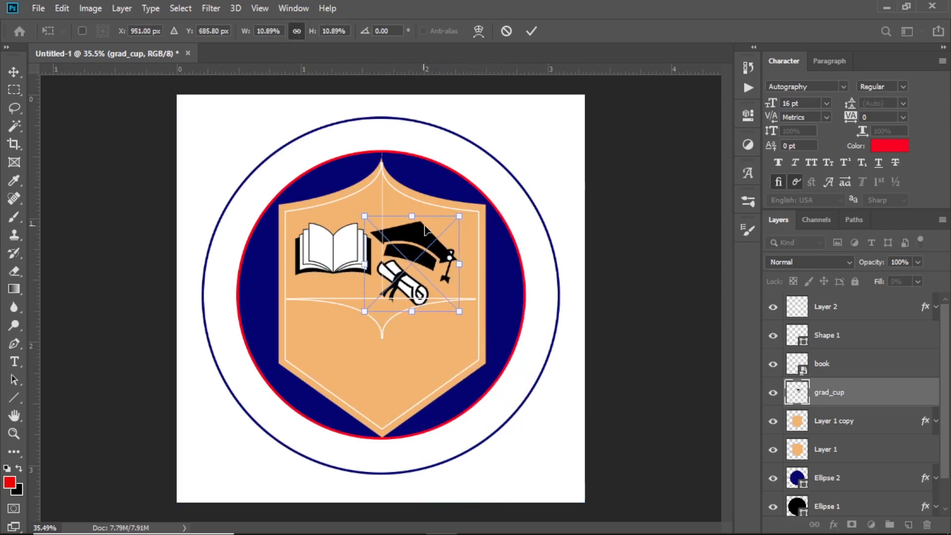
# Position the graduation cap in the shield's upper-right section and bring its layer to the top of the stack.
pyautogui.moveTo(415, 235); pyautogui.dragTo(434, 230)
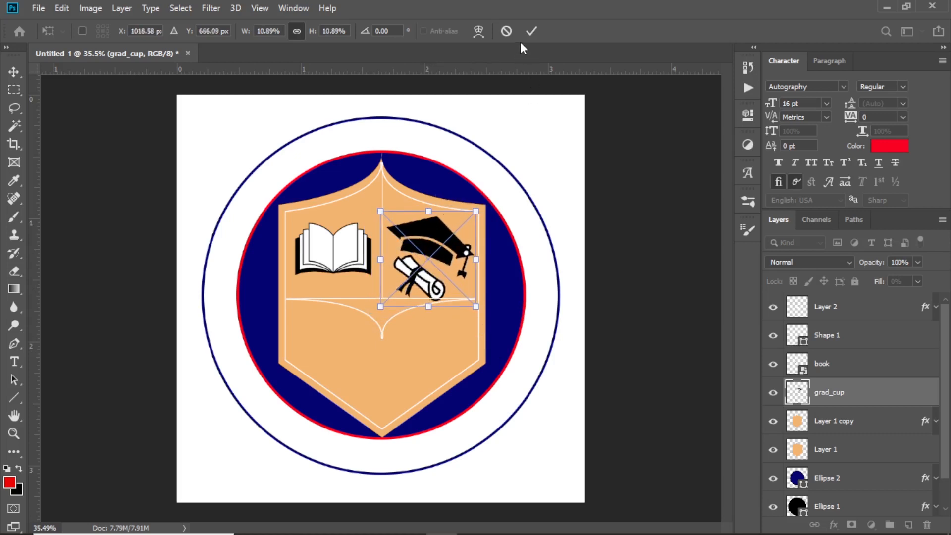
pyautogui.click(531, 31)
pyautogui.moveTo(836, 391); pyautogui.dragTo(834, 297)
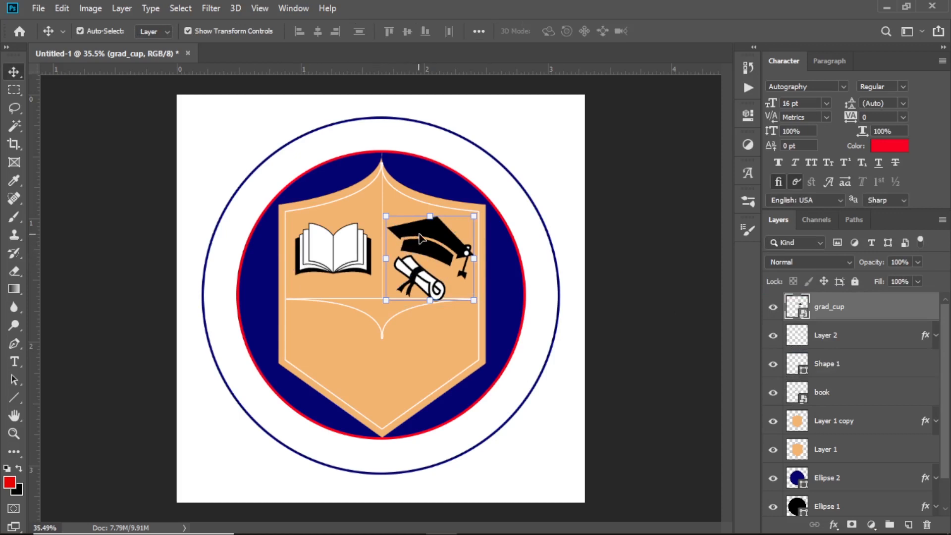
pyautogui.moveTo(419, 239); pyautogui.dragTo(442, 244)
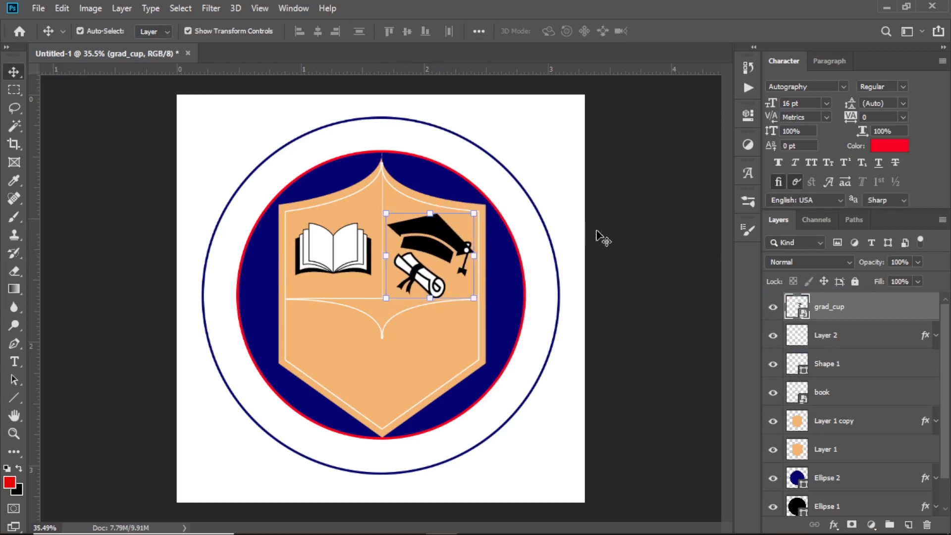
# Add a 4 px white outside stroke to the graduation cap layer.
pyautogui.click(833, 524)
pyautogui.click(854, 425)
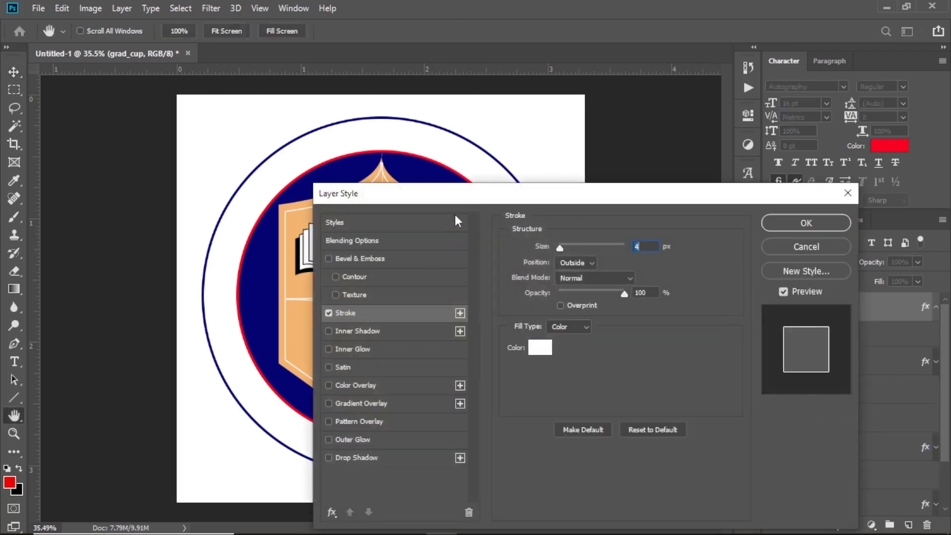
pyautogui.moveTo(466, 195)
pyautogui.mouseDown()
pyautogui.moveTo(690, 210)
pyautogui.moveTo(646, 229)
pyautogui.mouseUp()
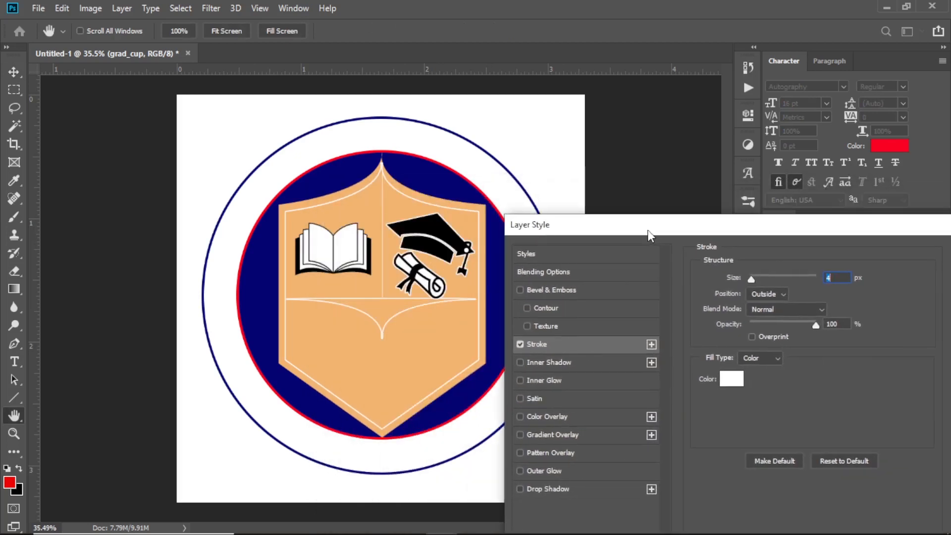
pyautogui.moveTo(827, 230); pyautogui.dragTo(685, 225)
pyautogui.click(817, 254)
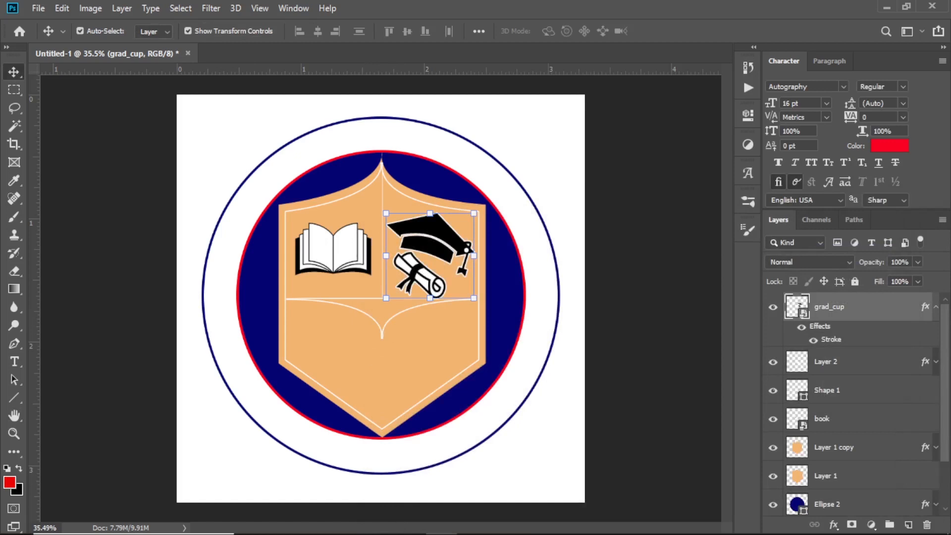
# Place the art_boy image from the logo_resources folder and scale it down to about 14.6% over the shield's lower part.
pyautogui.click(315, 521)
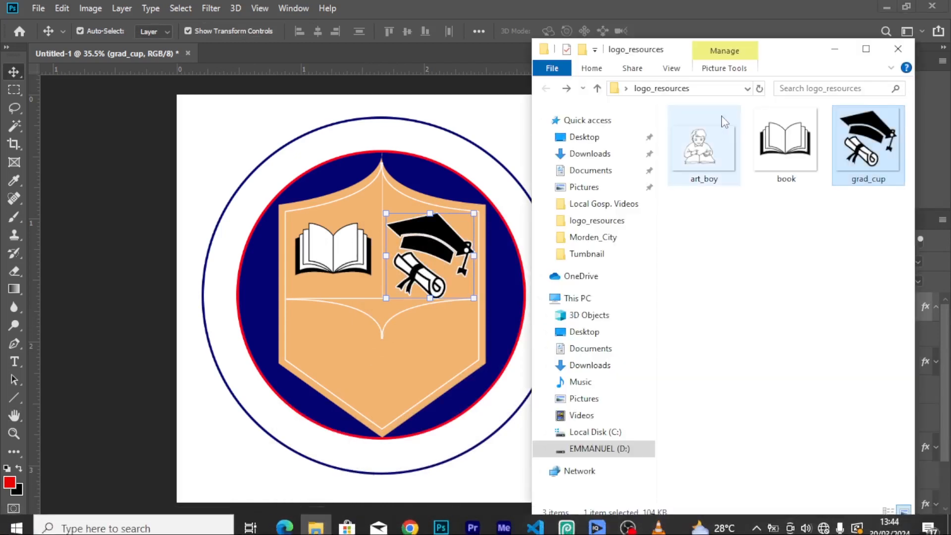
pyautogui.click(716, 146)
pyautogui.moveTo(717, 146); pyautogui.dragTo(386, 352)
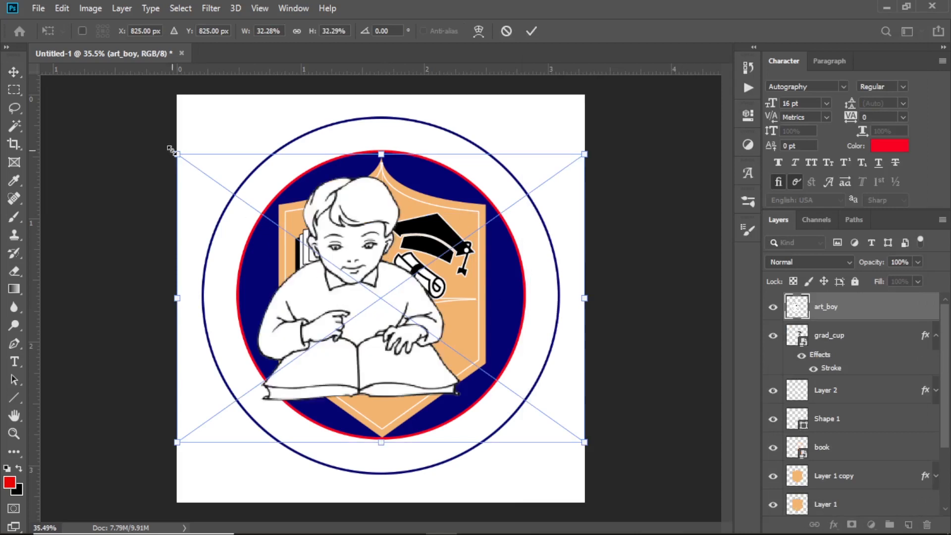
pyautogui.moveTo(170, 150); pyautogui.dragTo(296, 238)
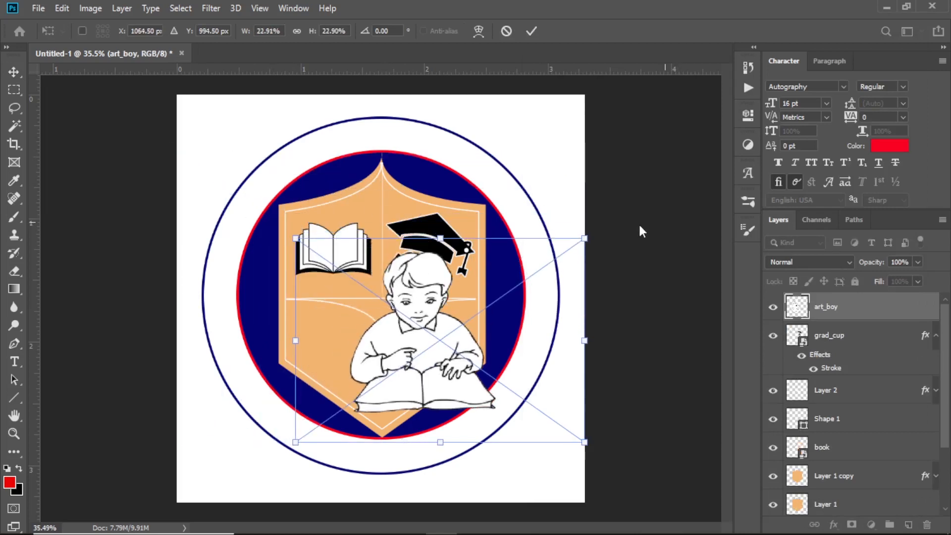
pyautogui.moveTo(585, 238); pyautogui.dragTo(458, 307)
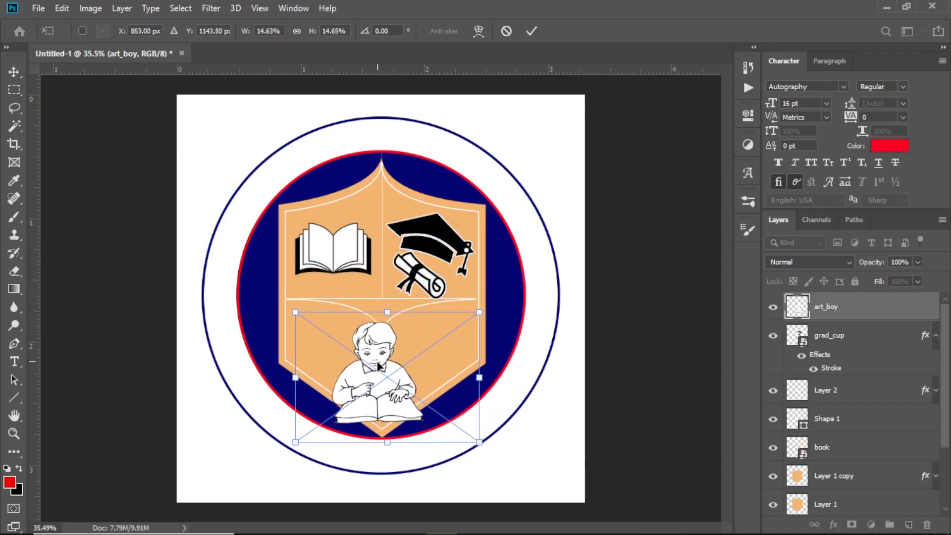
# Center the reading boy in the shield's lower section and reduce the image to about 13%.
pyautogui.moveTo(377, 365); pyautogui.dragTo(386, 349)
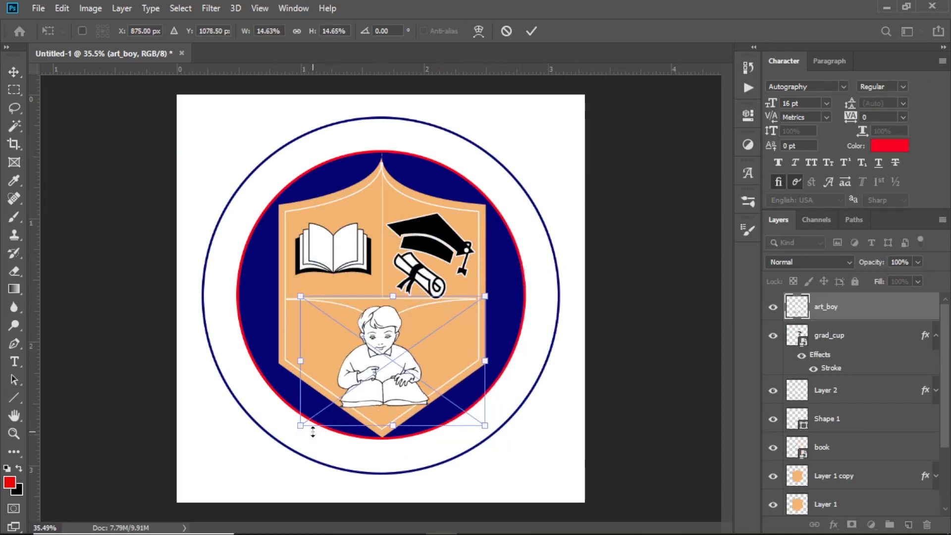
pyautogui.moveTo(300, 425); pyautogui.dragTo(306, 421)
pyautogui.moveTo(484, 423); pyautogui.dragTo(473, 413)
pyautogui.moveTo(306, 414); pyautogui.dragTo(309, 412)
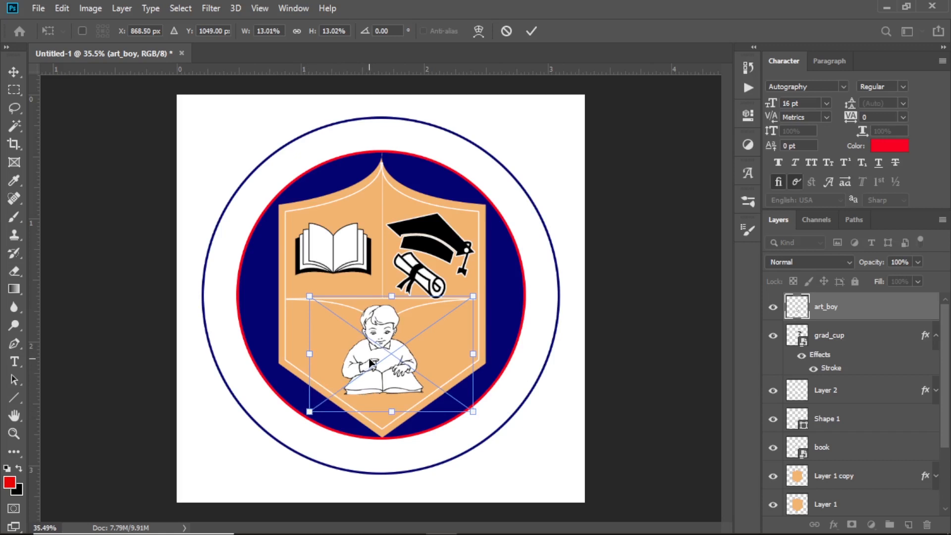
pyautogui.moveTo(371, 363); pyautogui.dragTo(370, 360)
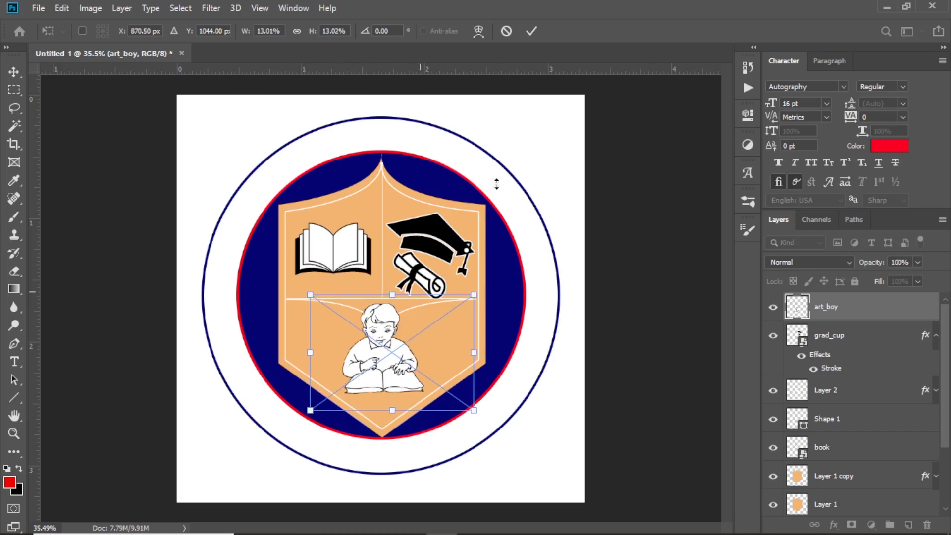
pyautogui.click(531, 31)
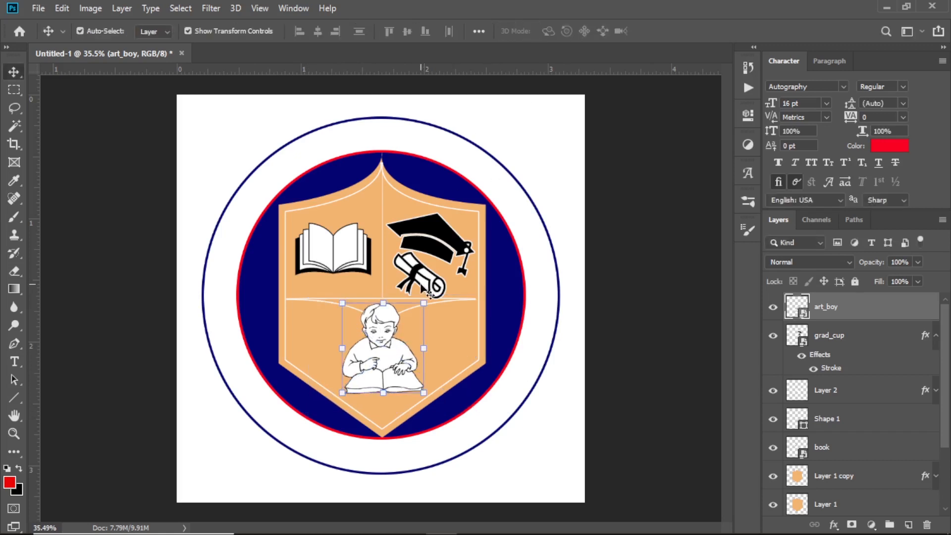
# Examine the emblem up close and as a whole to check how the three images sit within the shield.
pyautogui.scroll(-4, 430, 295)
pyautogui.scroll(5, 381, 266)
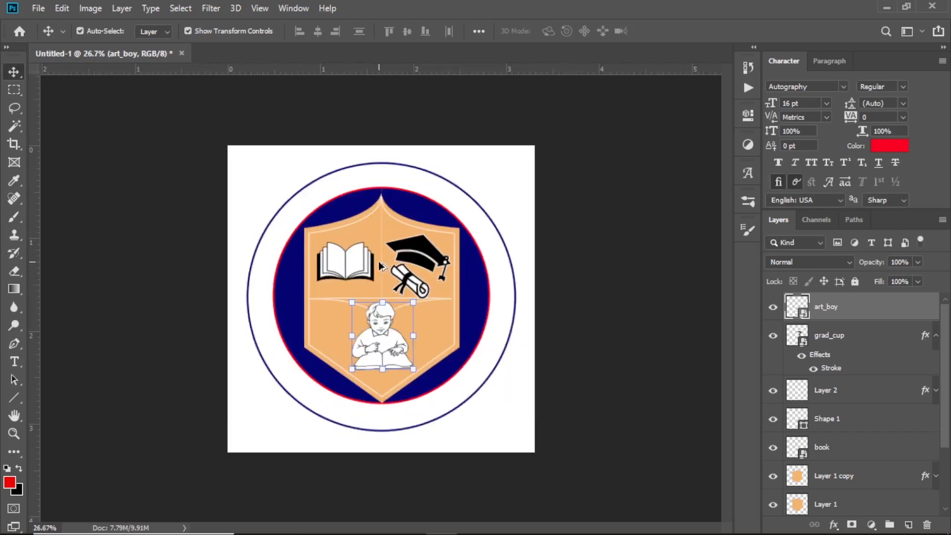
pyautogui.scroll(3, 379, 266)
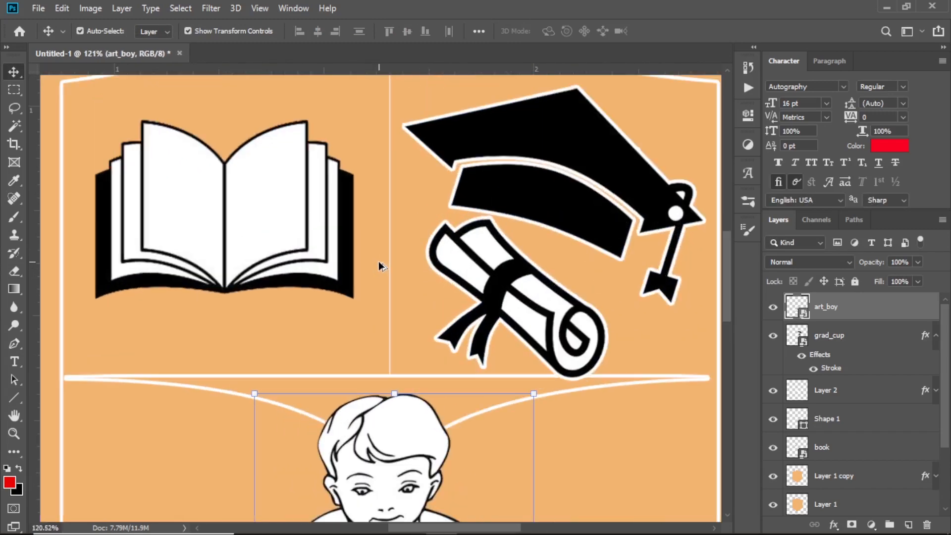
pyautogui.scroll(-5, 379, 266)
pyautogui.scroll(3, 379, 266)
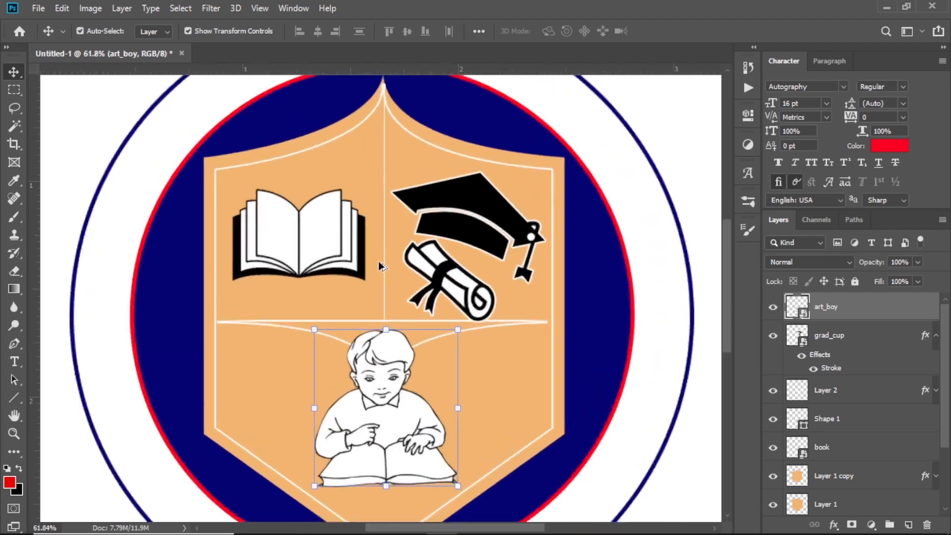
pyautogui.scroll(-4, 379, 266)
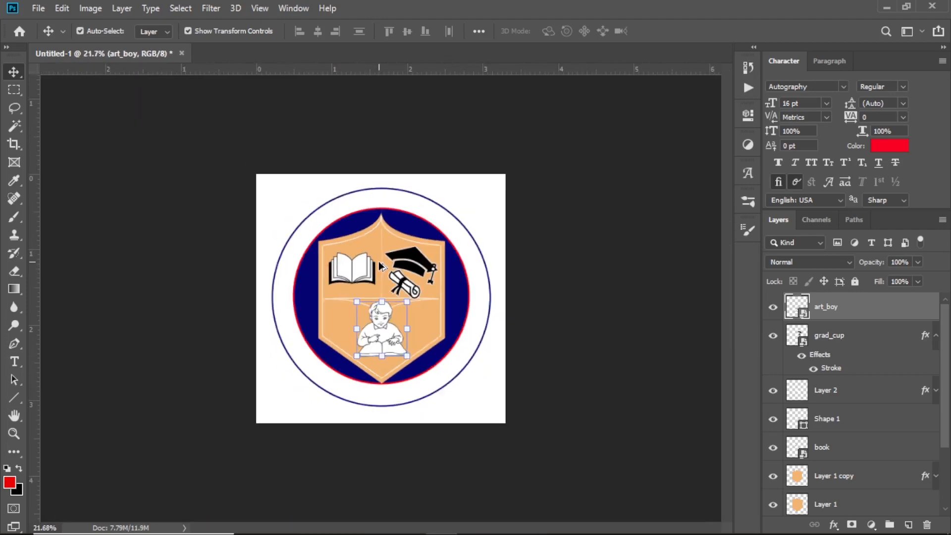
pyautogui.scroll(2, 380, 266)
pyautogui.scroll(-3, 379, 266)
pyautogui.scroll(1, 379, 266)
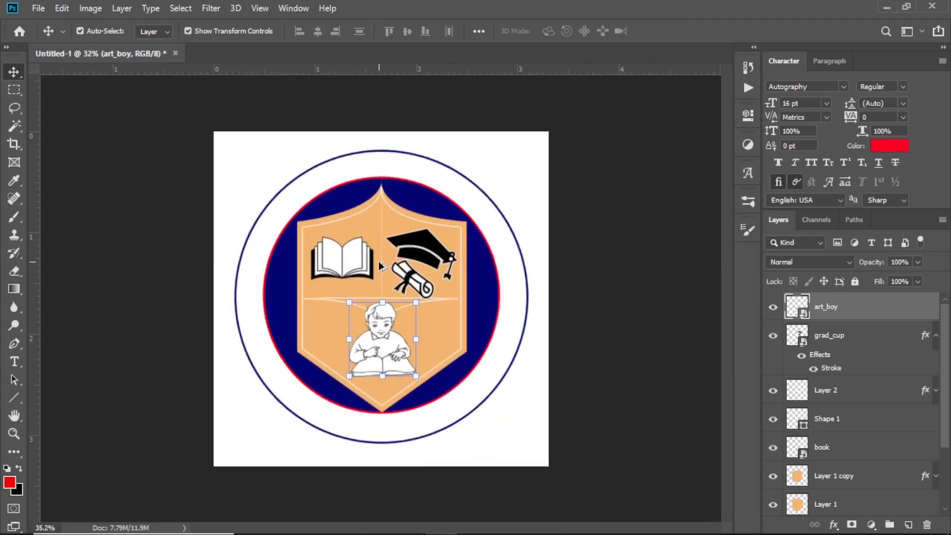
pyautogui.scroll(-2, 379, 266)
pyautogui.scroll(3, 380, 266)
pyautogui.scroll(-1, 379, 266)
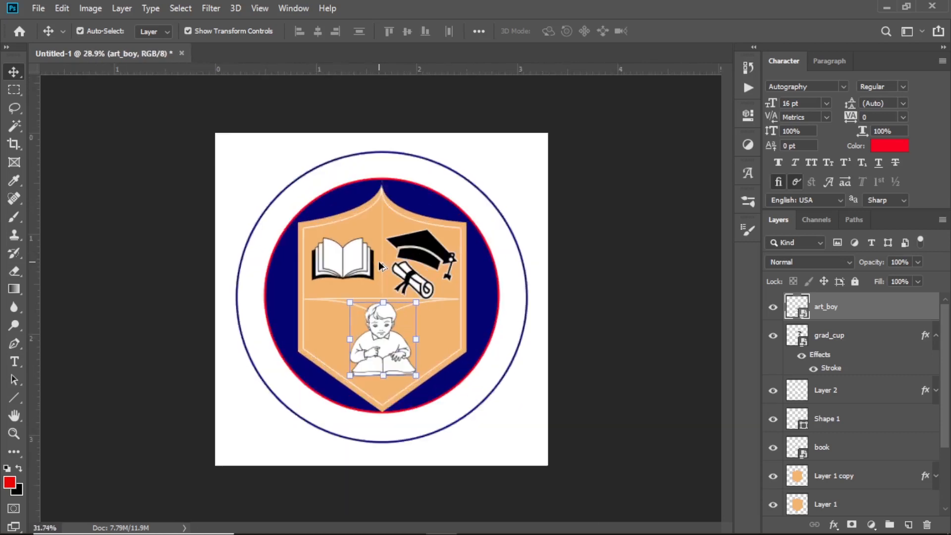
pyautogui.scroll(1, 379, 265)
pyautogui.scroll(-1, 380, 266)
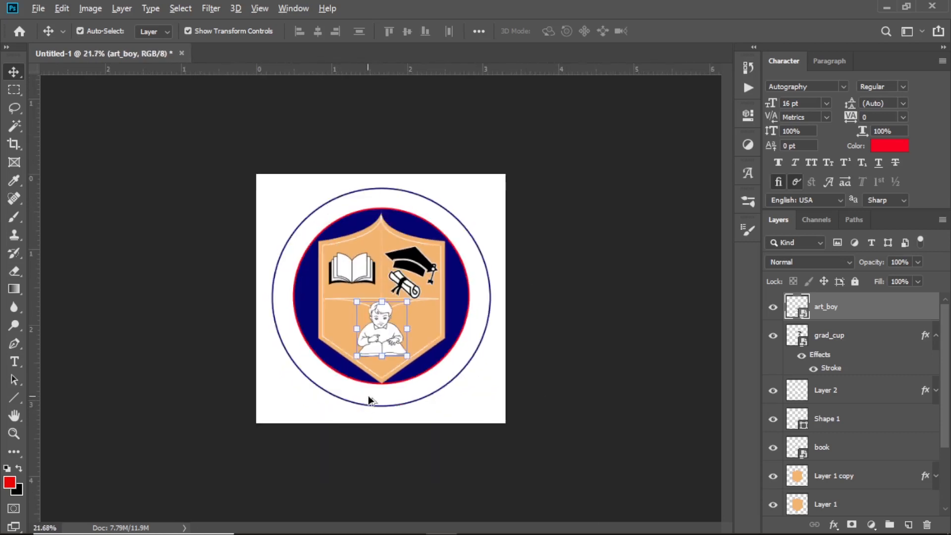
pyautogui.scroll(3, 405, 405)
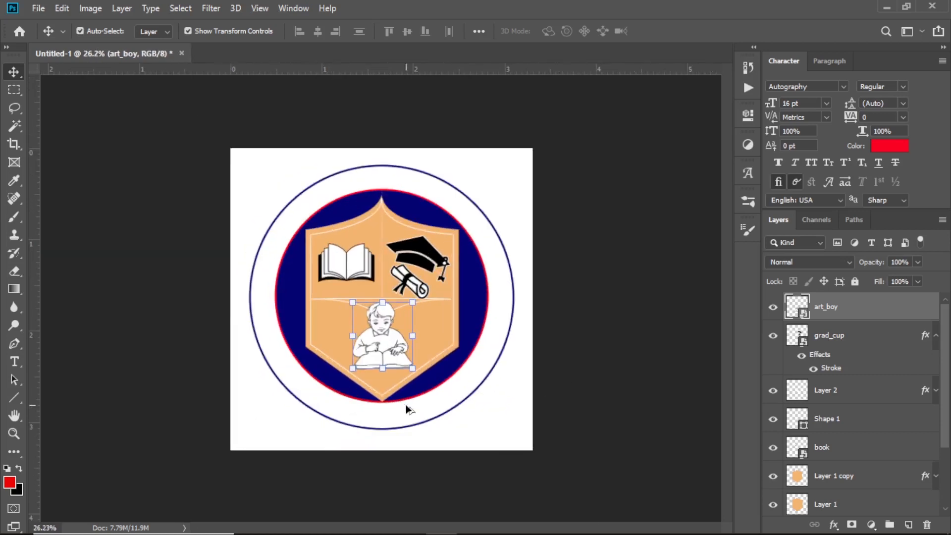
pyautogui.scroll(1, 399, 399)
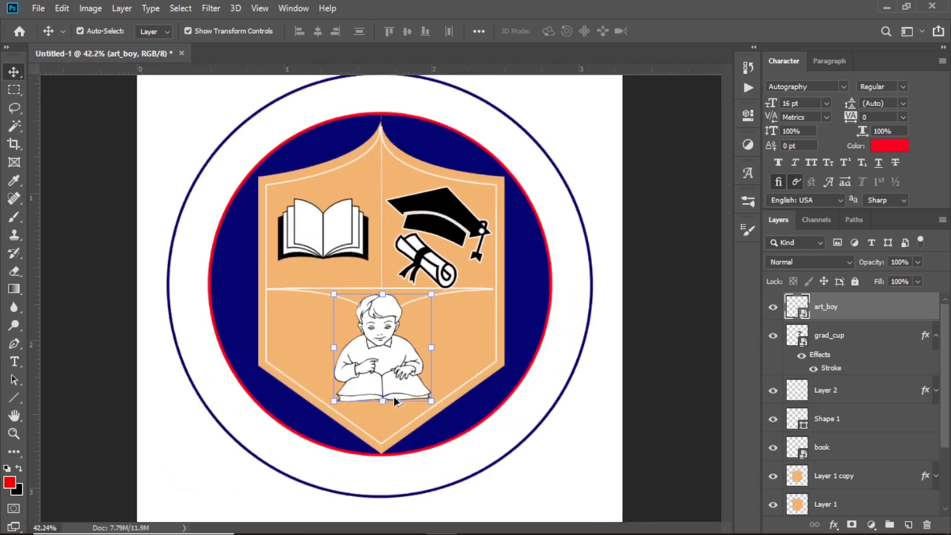
pyautogui.scroll(1, 394, 397)
pyautogui.scroll(-2, 393, 397)
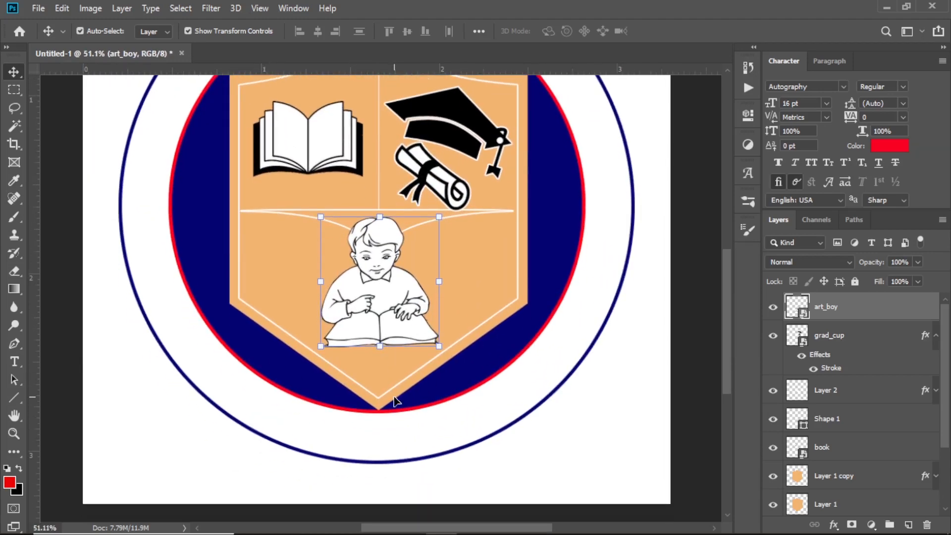
pyautogui.scroll(-3, 384, 253)
pyautogui.scroll(4, 380, 308)
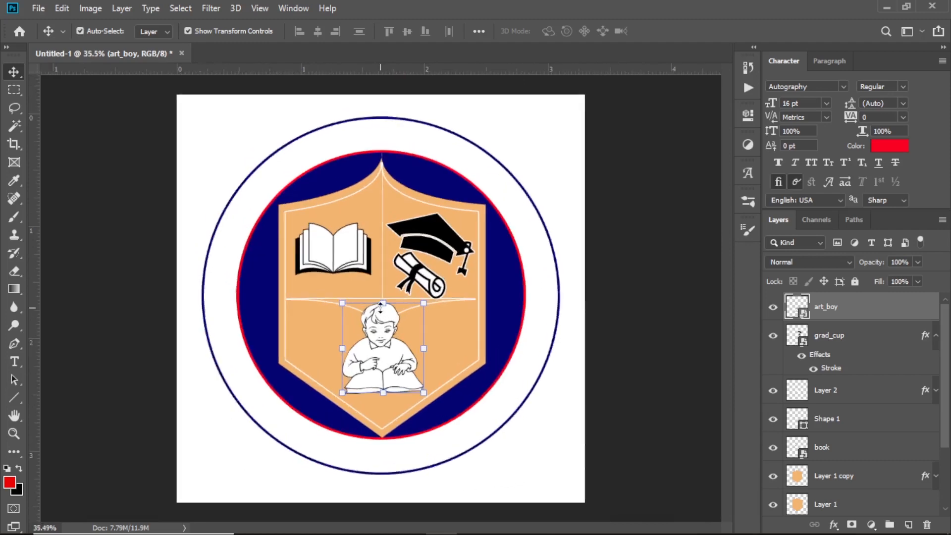
pyautogui.scroll(-4, 380, 308)
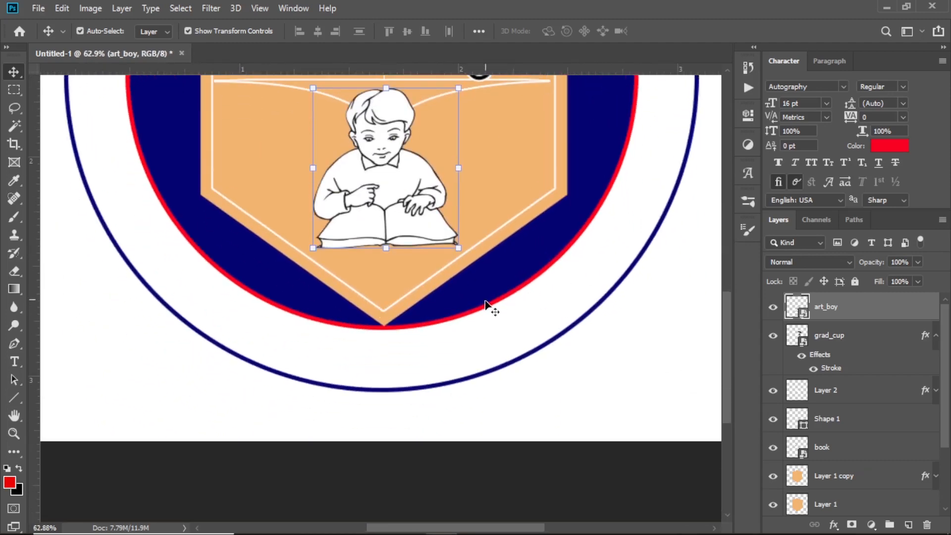
# Draw a navy rectangle about 1238 by 130 px across the shield's bottom tip, directly above the Ellipse 2 layer.
pyautogui.click(424, 320)
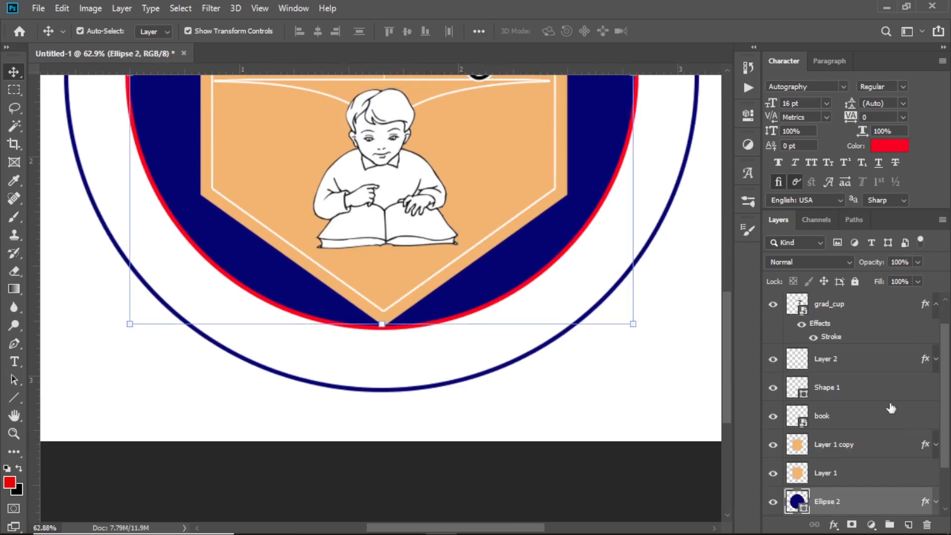
pyautogui.scroll(-1, 896, 474)
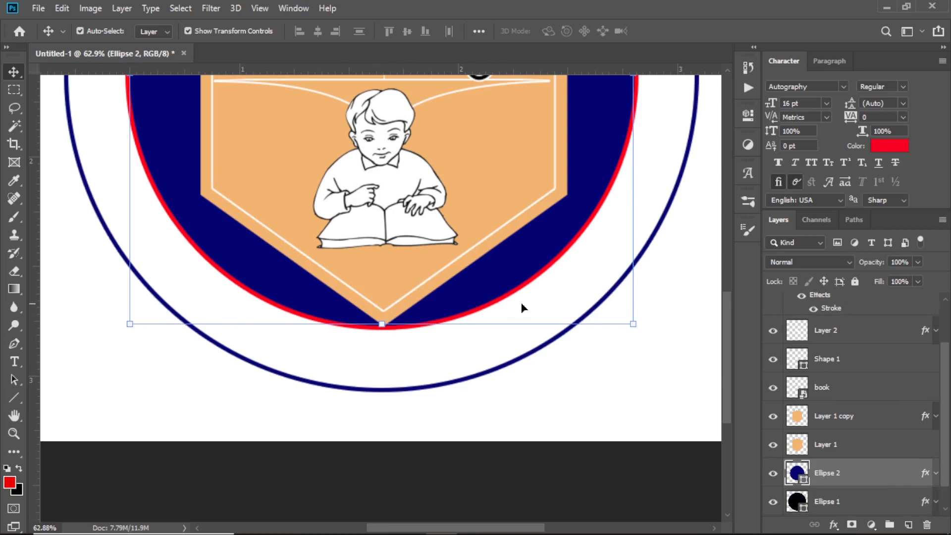
pyautogui.click(17, 396)
pyautogui.click(74, 396)
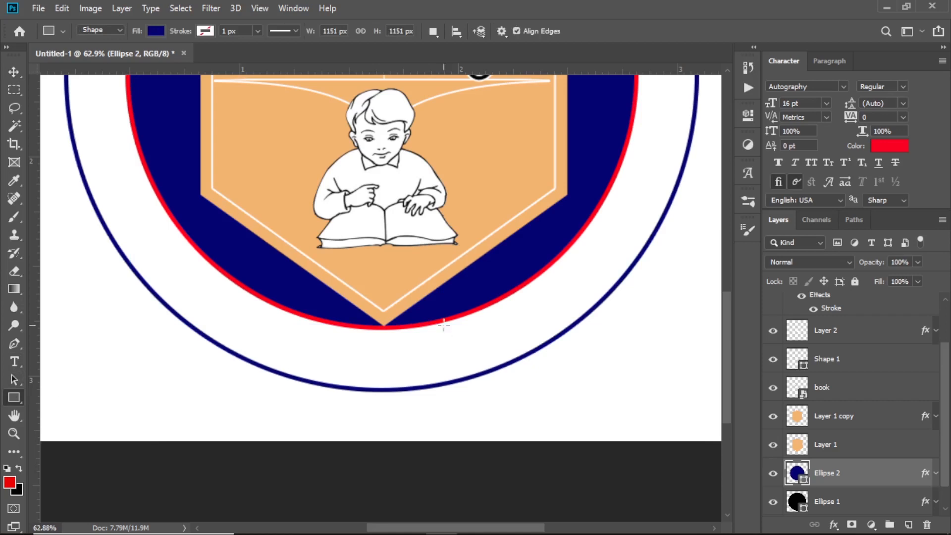
pyautogui.scroll(-4, 315, 316)
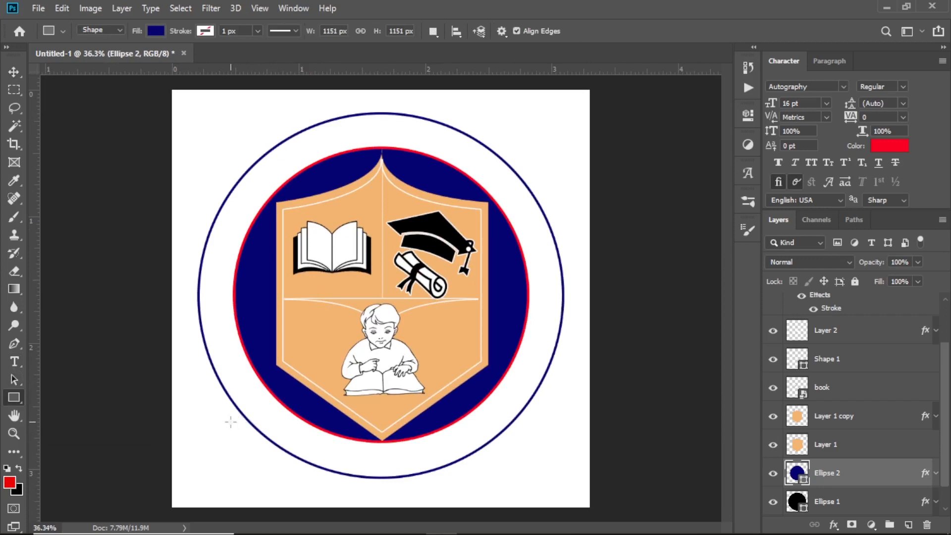
pyautogui.moveTo(230, 422); pyautogui.dragTo(543, 453)
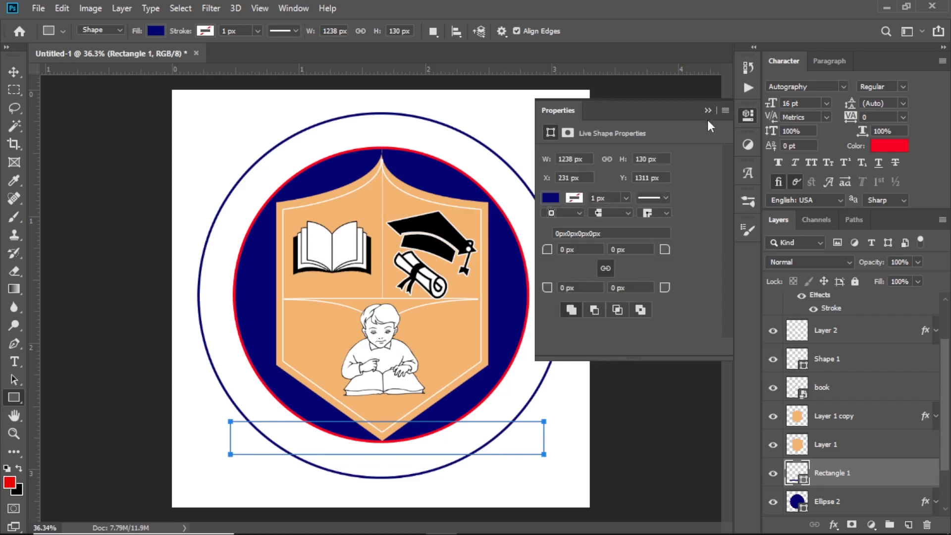
pyautogui.click(708, 110)
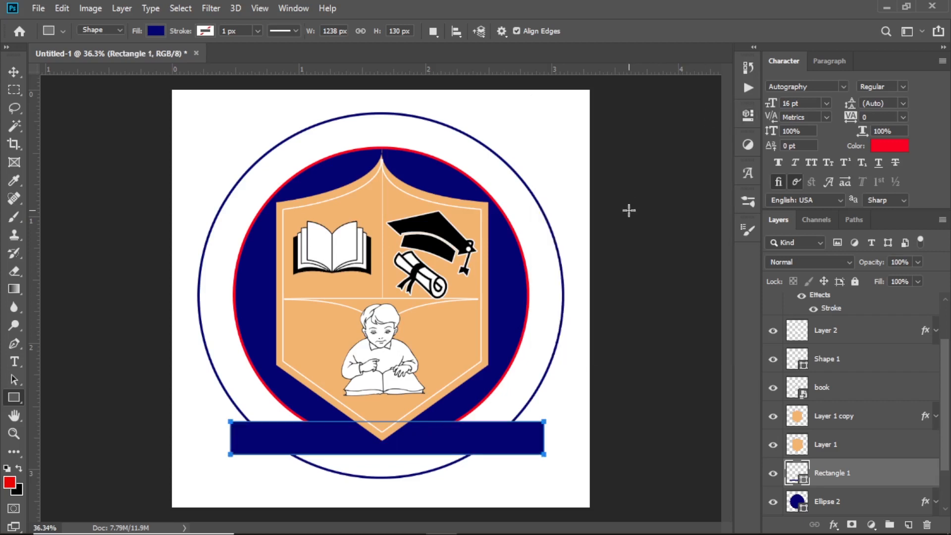
pyautogui.press('Return')
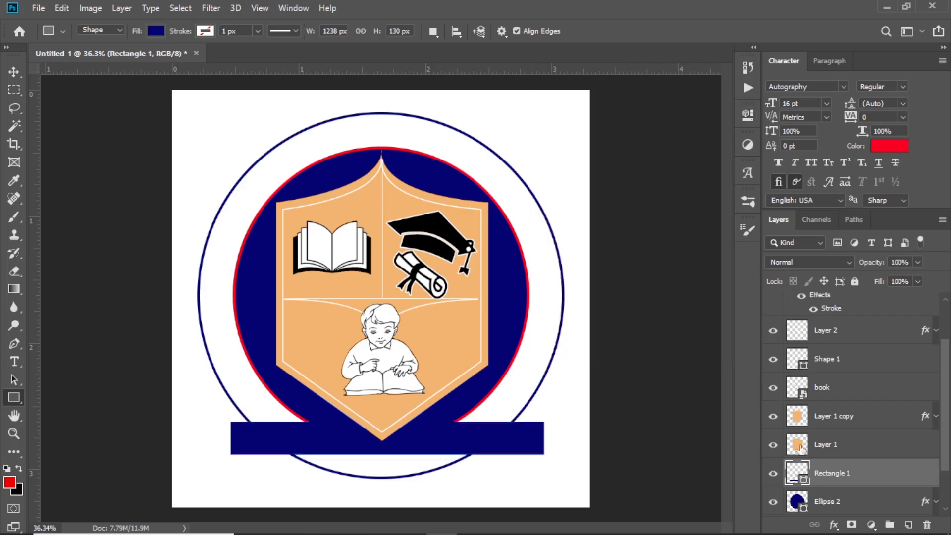
# Recolor the rectangle with the red sampled from the inner circle's outline.
pyautogui.doubleClick(803, 482)
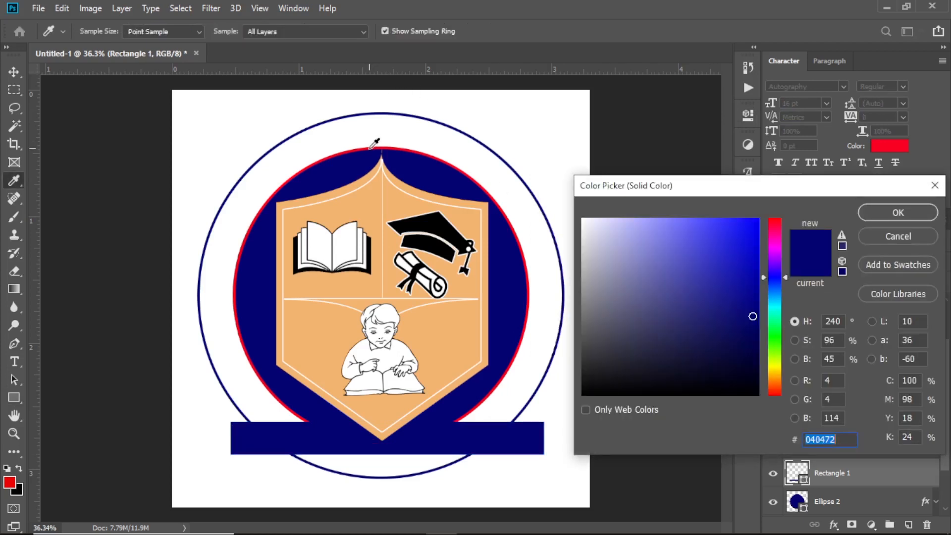
pyautogui.click(370, 147)
pyautogui.click(897, 212)
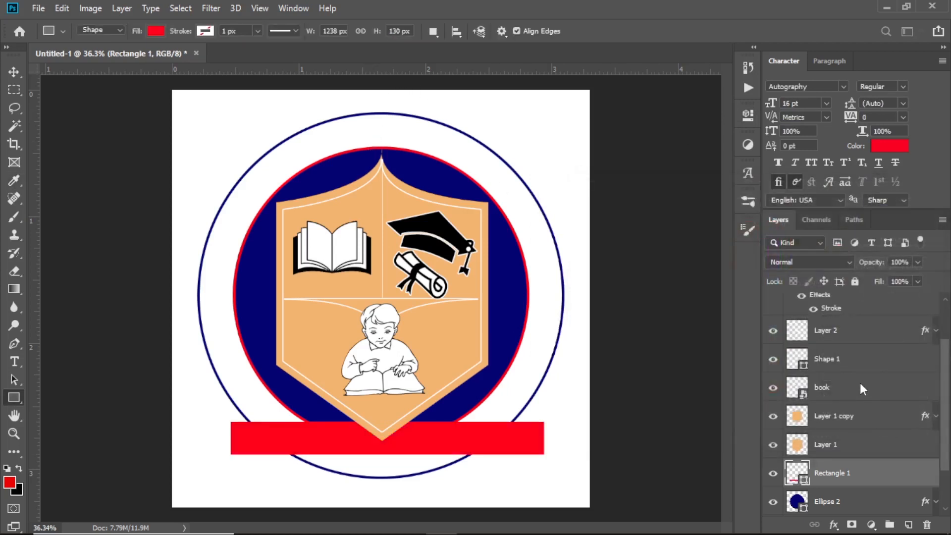
# Raise the Rectangle 1 layer above Layer 1 copy and move the red banner down below the shield's tip.
pyautogui.moveTo(826, 474); pyautogui.dragTo(827, 409)
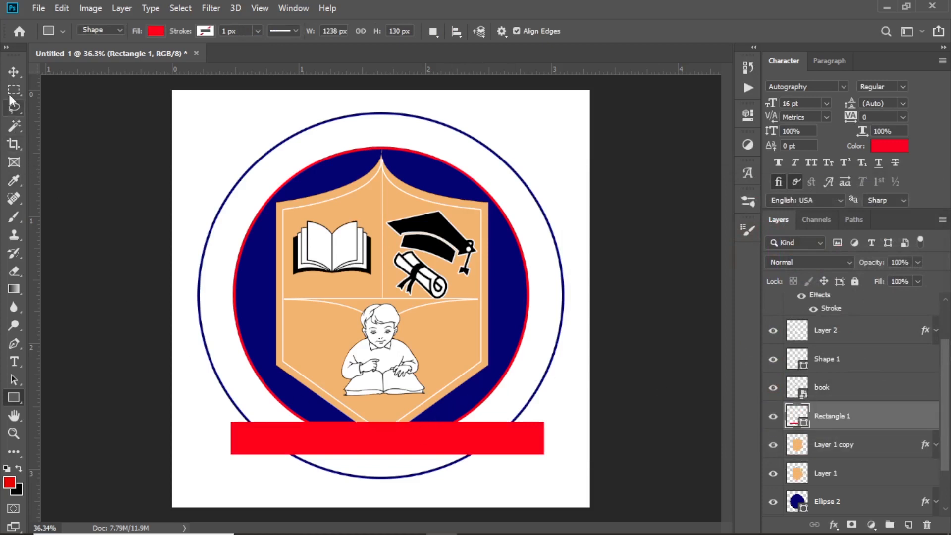
pyautogui.click(13, 71)
pyautogui.moveTo(386, 437); pyautogui.dragTo(386, 467)
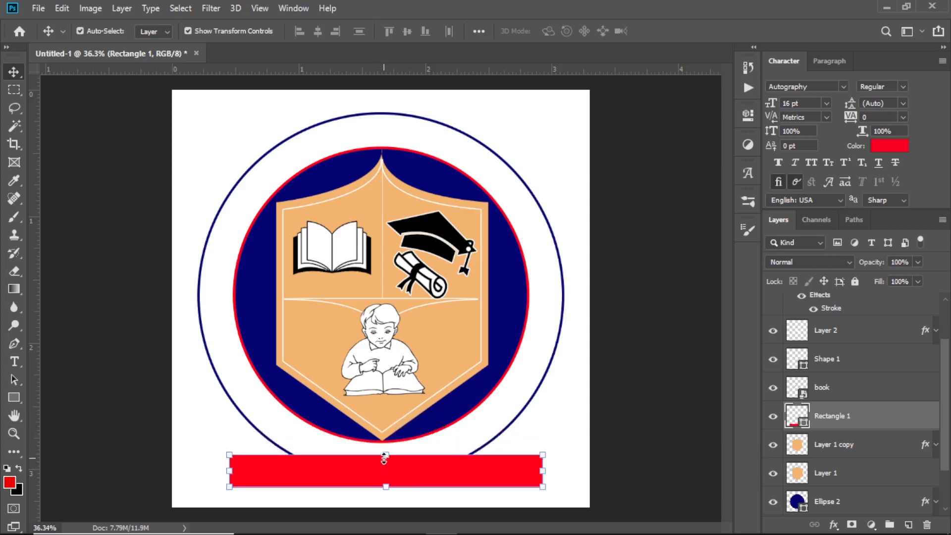
# Scale the outer blue ring down to 97.97% and centre it horizontally on the canvas.
pyautogui.click(502, 184)
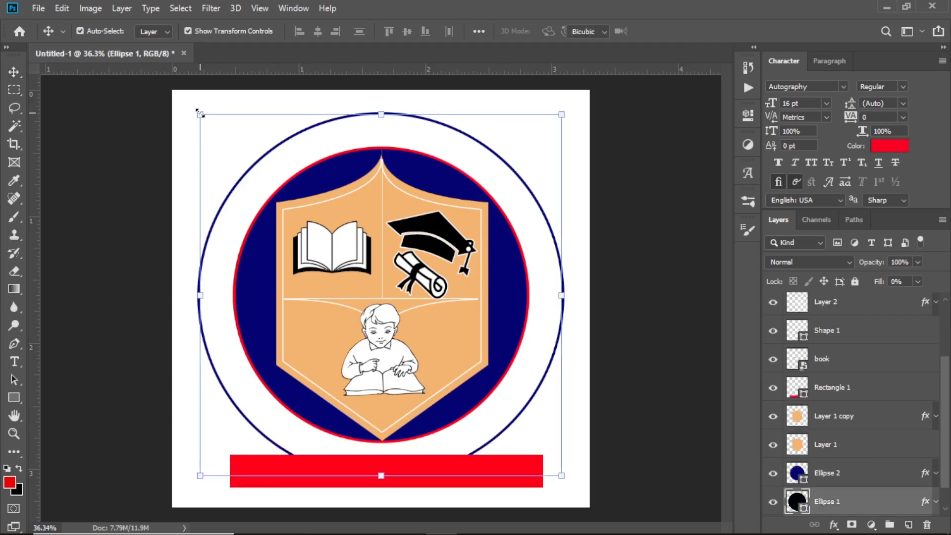
pyautogui.moveTo(200, 115); pyautogui.dragTo(209, 118)
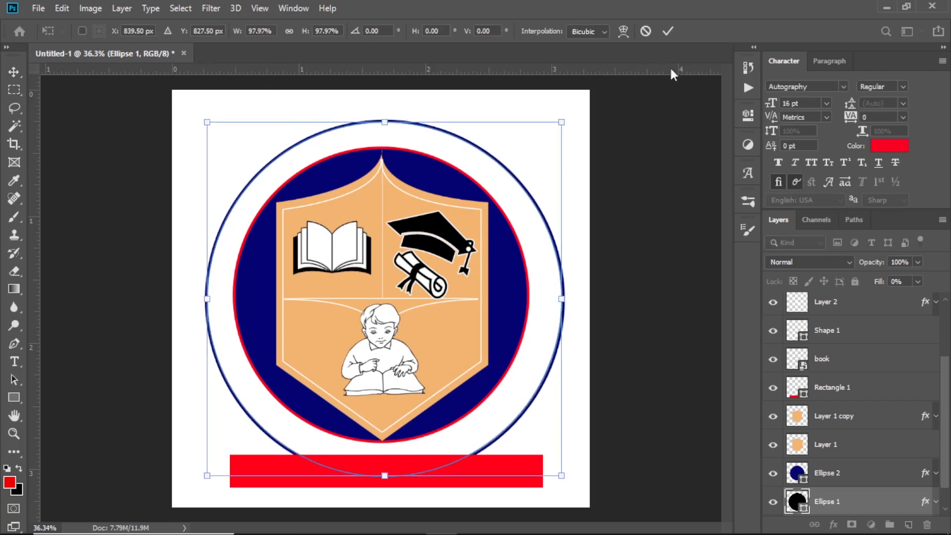
pyautogui.click(667, 30)
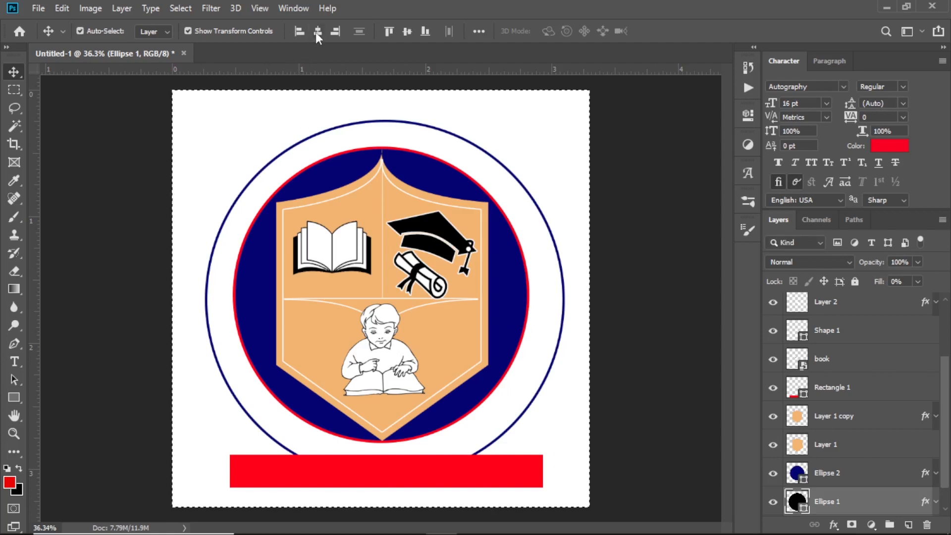
pyautogui.hotkey('ctrl', 'a')
pyautogui.click(317, 31)
pyautogui.hotkey('ctrl', 'd')
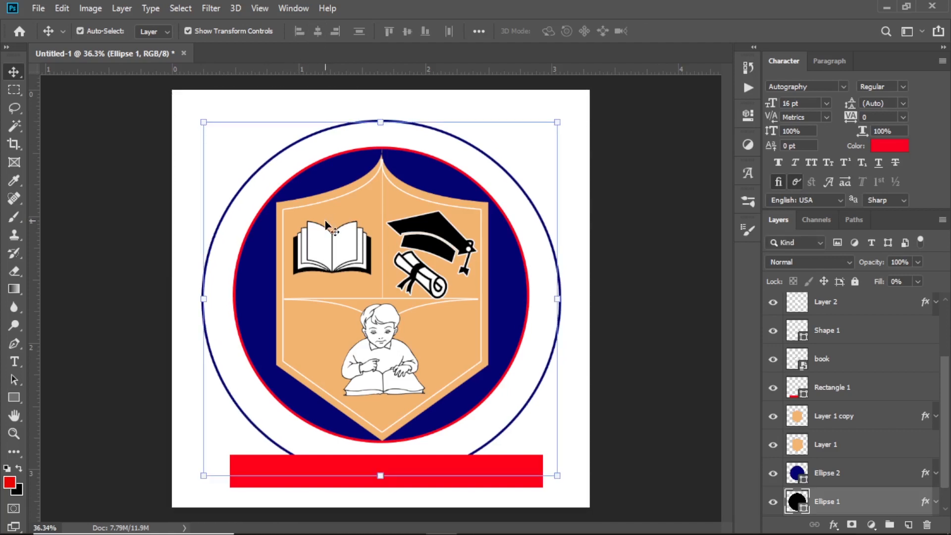
# Nudge the outer blue ring upward until it sits evenly around the inner circle.
pyautogui.press('Up')
pyautogui.press('Up')
pyautogui.press('Up')
pyautogui.press('Up')
pyautogui.press('Up')
pyautogui.press('Up')
pyautogui.press('Up')
pyautogui.press('Up')
pyautogui.press('Up')
pyautogui.press('Up')
pyautogui.press('Up')
pyautogui.press('Up')
pyautogui.press('Up')
pyautogui.press('Up')
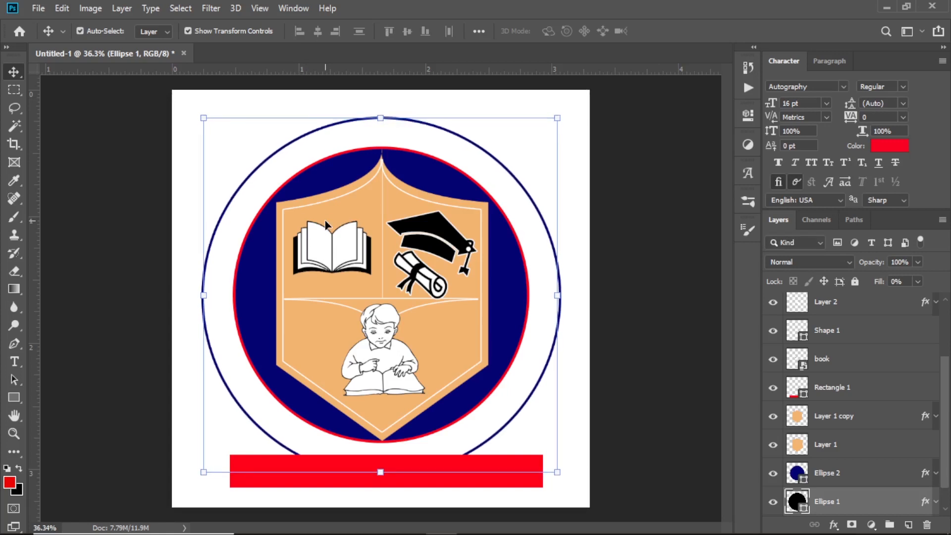
pyautogui.press('Up')
pyautogui.press('Up')
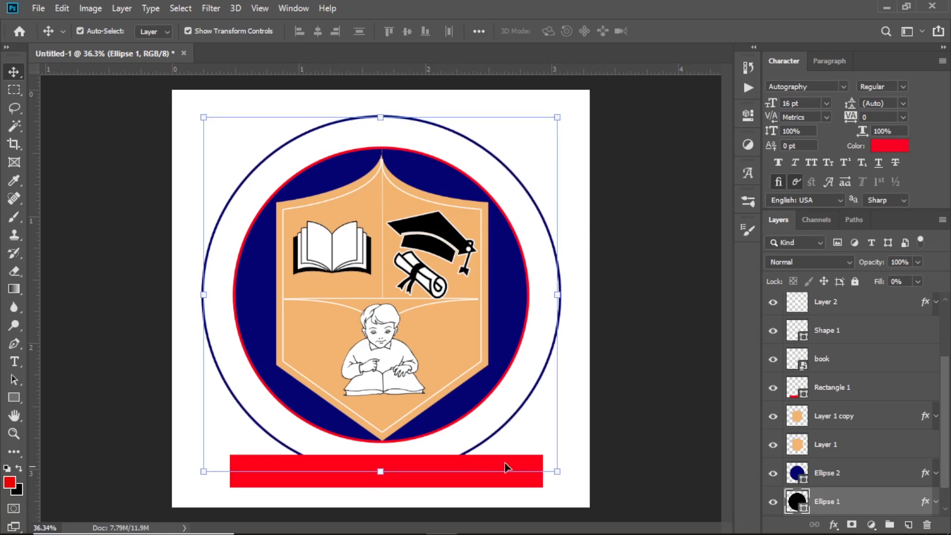
# Make the red banner taller, raise its upper edge to the shield's tip and centre the banner horizontally on the canvas.
pyautogui.click(631, 355)
pyautogui.moveTo(397, 475); pyautogui.dragTo(401, 442)
pyautogui.press('Return')
pyautogui.hotkey('ctrl', 'a')
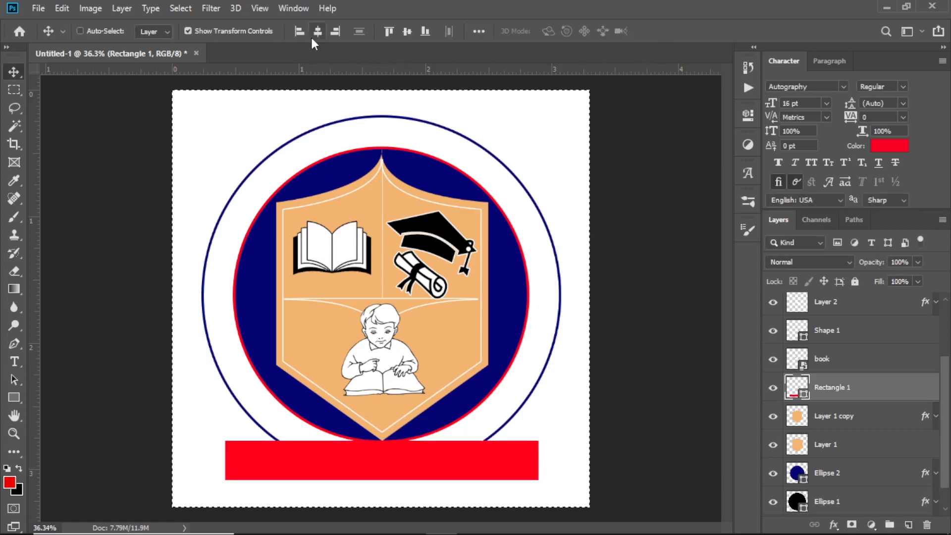
pyautogui.click(318, 31)
pyautogui.hotkey('ctrl', 'd')
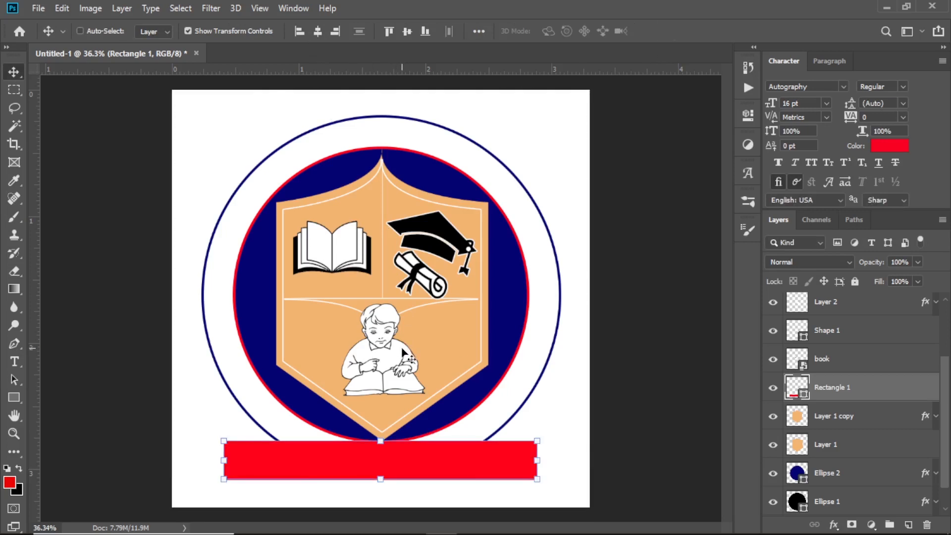
# Nudge the red banner up slightly so it overlaps the shield's tip.
pyautogui.press('Up')
pyautogui.press('Up')
pyautogui.press('Up')
pyautogui.press('Up')
pyautogui.press('Up')
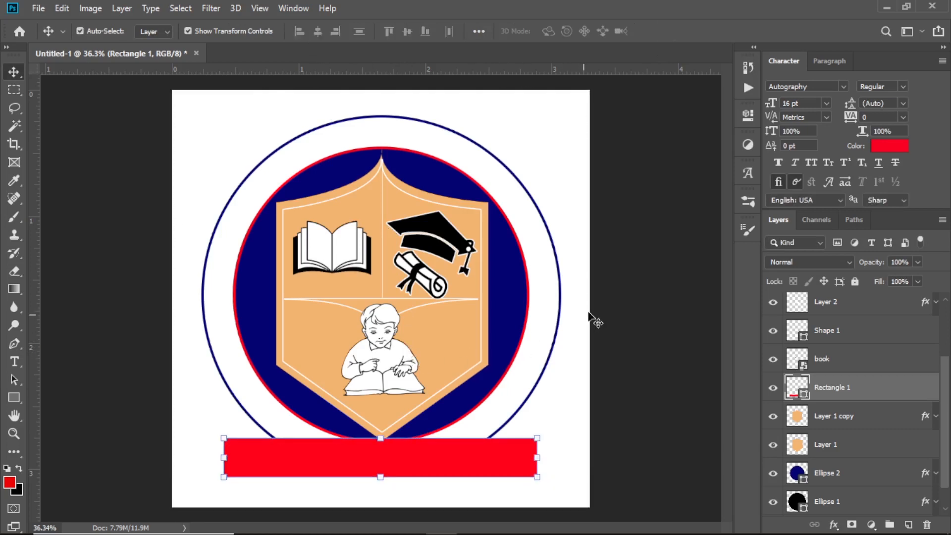
pyautogui.click(629, 289)
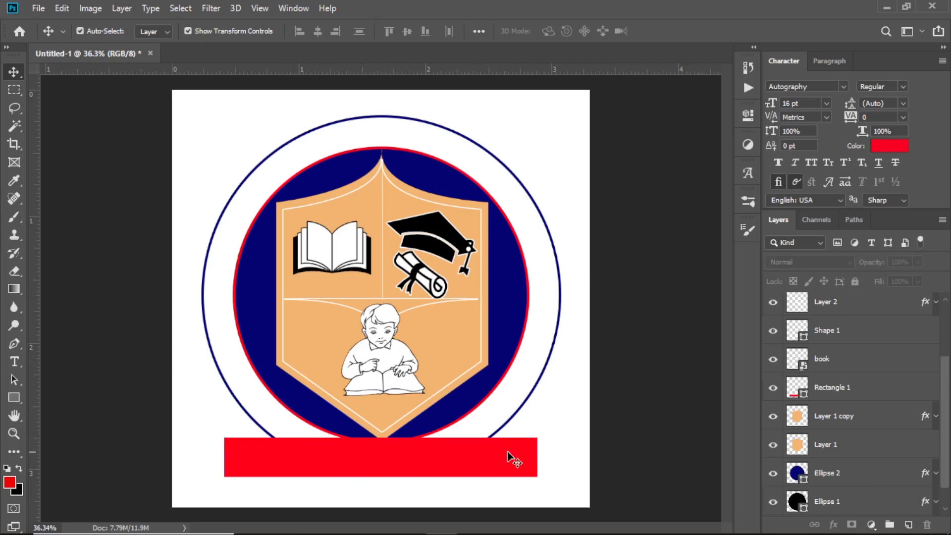
# Create a new layer above Rectangle 1 and start a ribbon-tail Pen path around the banner's left end, extending past its lower-left corner.
pyautogui.click(424, 455)
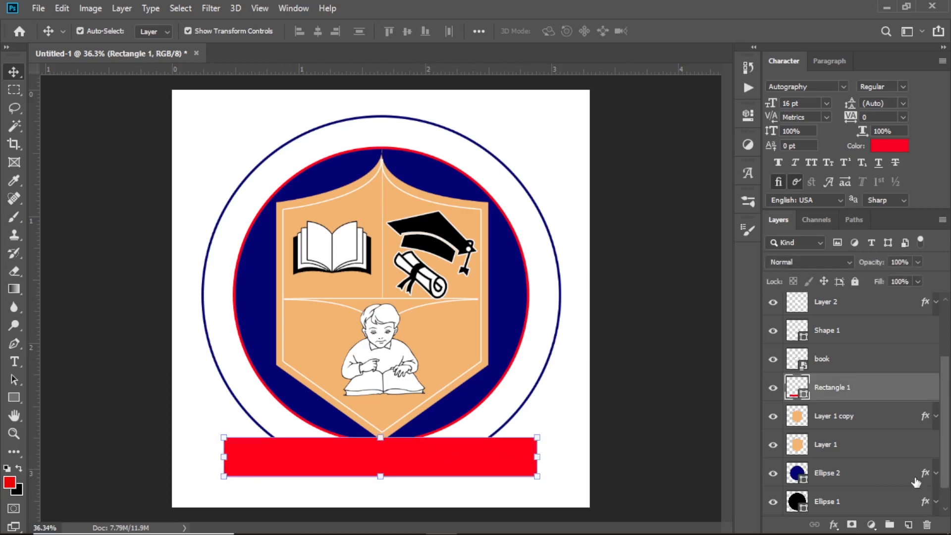
pyautogui.click(909, 525)
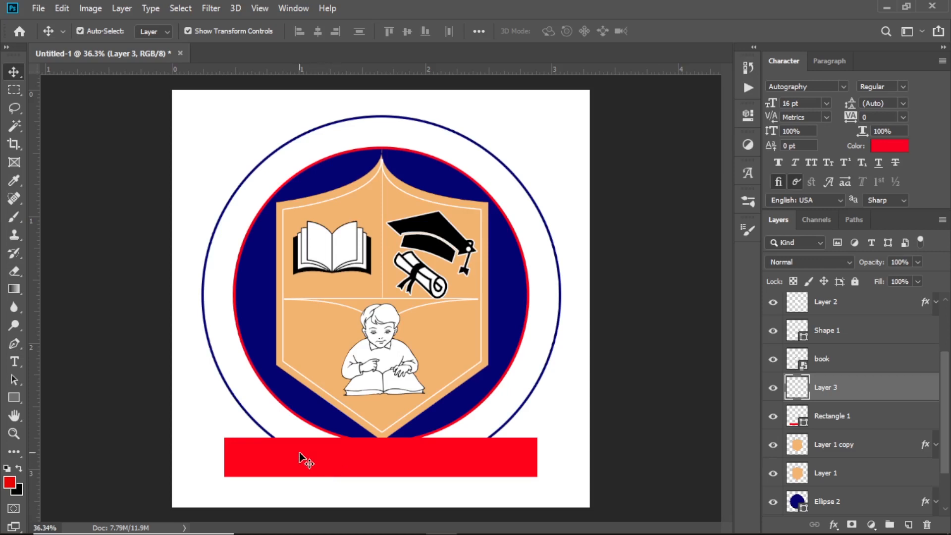
pyautogui.click(14, 343)
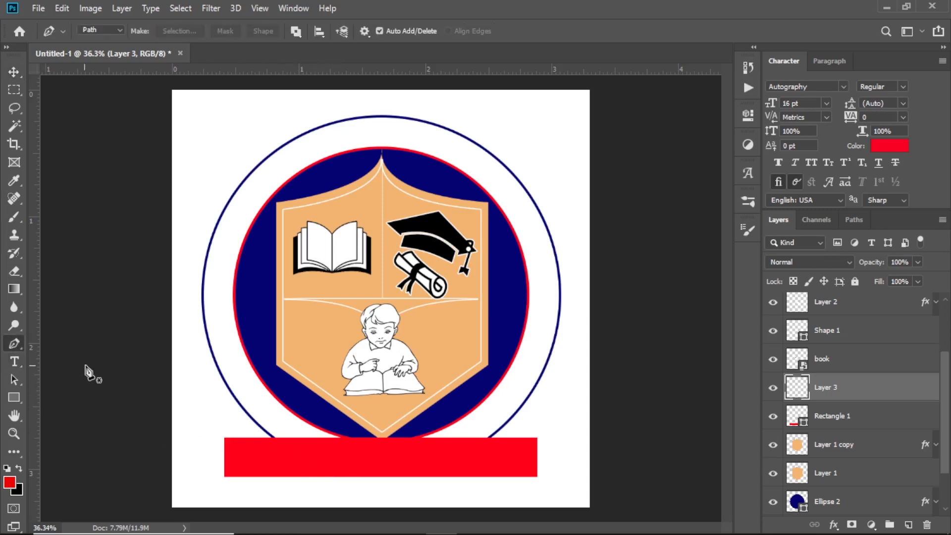
pyautogui.click(270, 429)
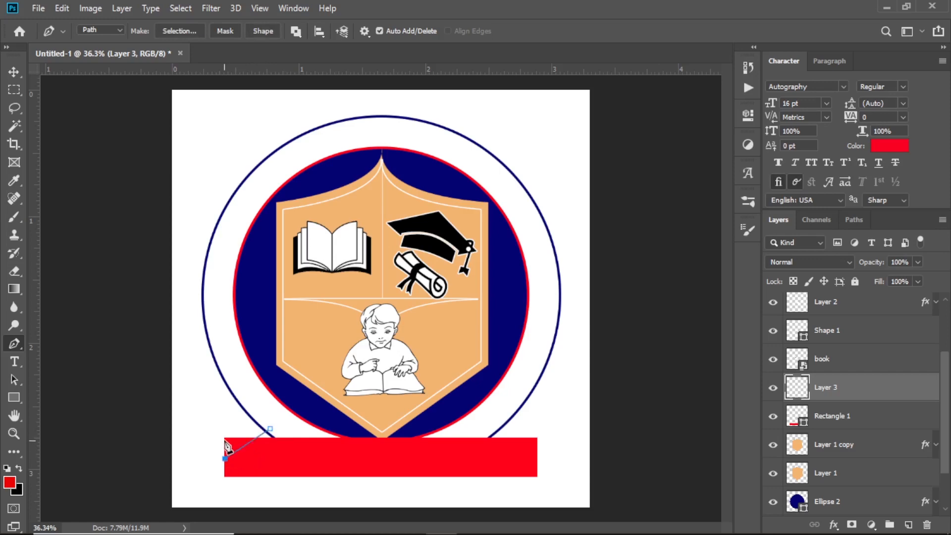
pyautogui.scroll(4, 228, 448)
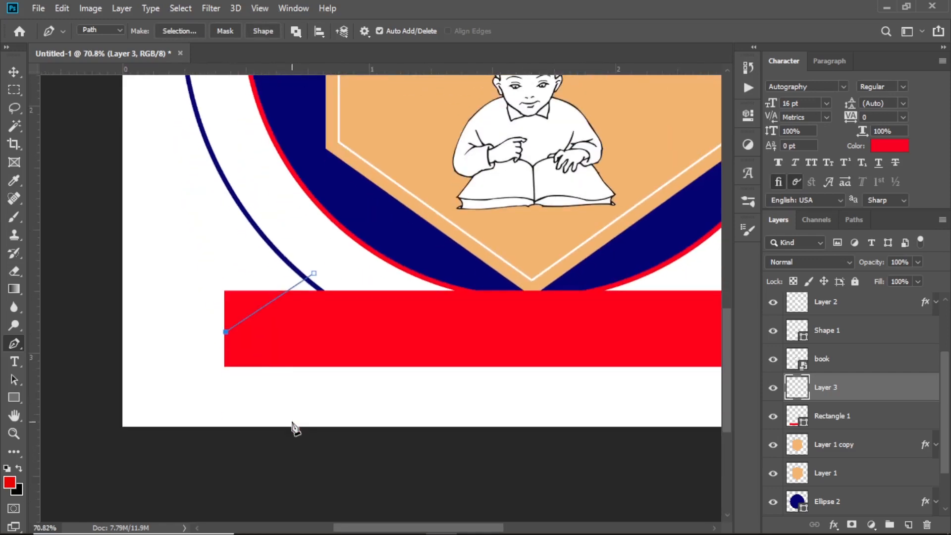
pyautogui.scroll(2, 215, 329)
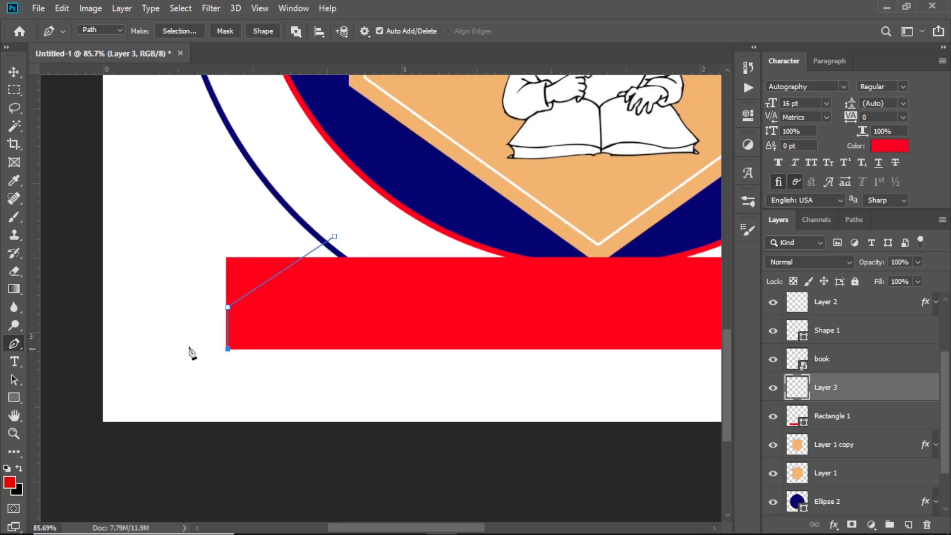
pyautogui.click(114, 349)
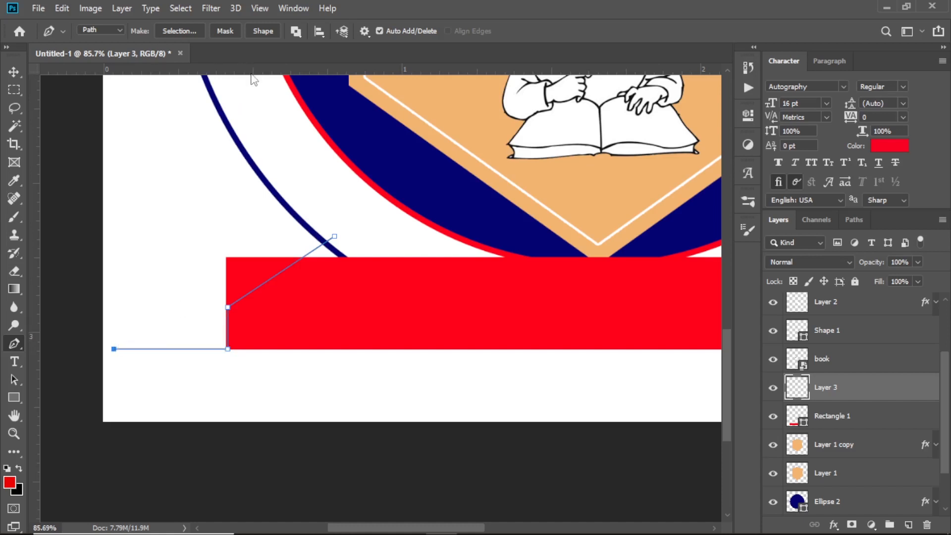
# Place horizontal guides at the path's first two points and close the ribbon-tail path with a V-shaped notch on its outer end.
pyautogui.moveTo(252, 69); pyautogui.dragTo(230, 307)
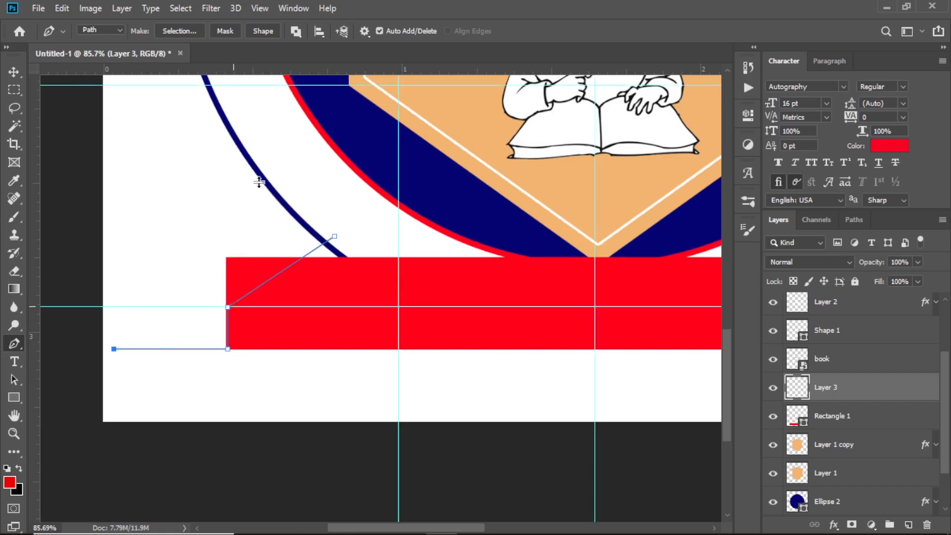
pyautogui.moveTo(270, 69); pyautogui.dragTo(263, 238)
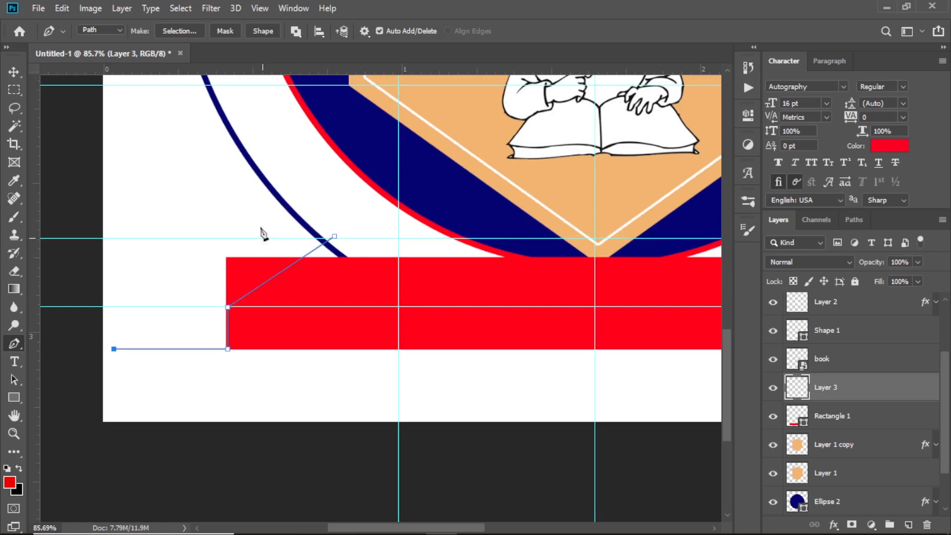
pyautogui.click(171, 306)
pyautogui.click(116, 246)
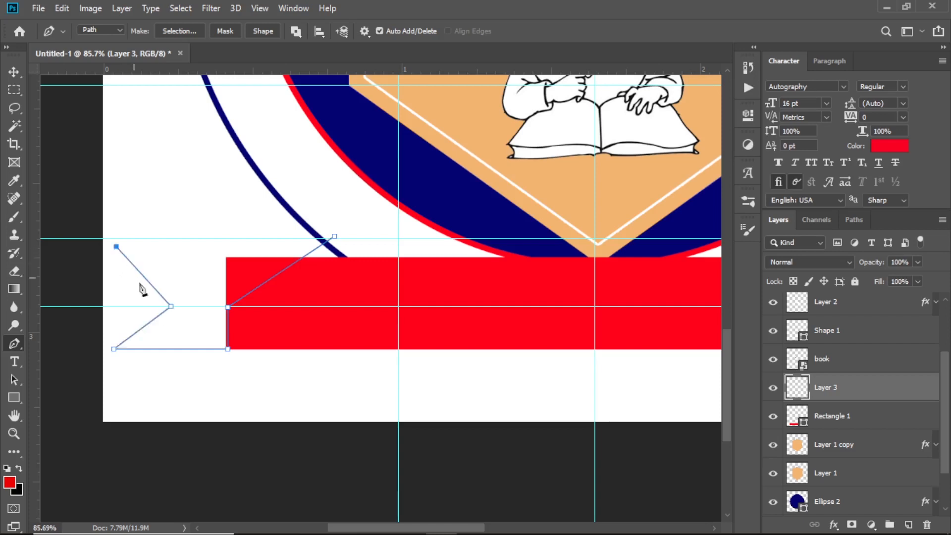
pyautogui.click(334, 237)
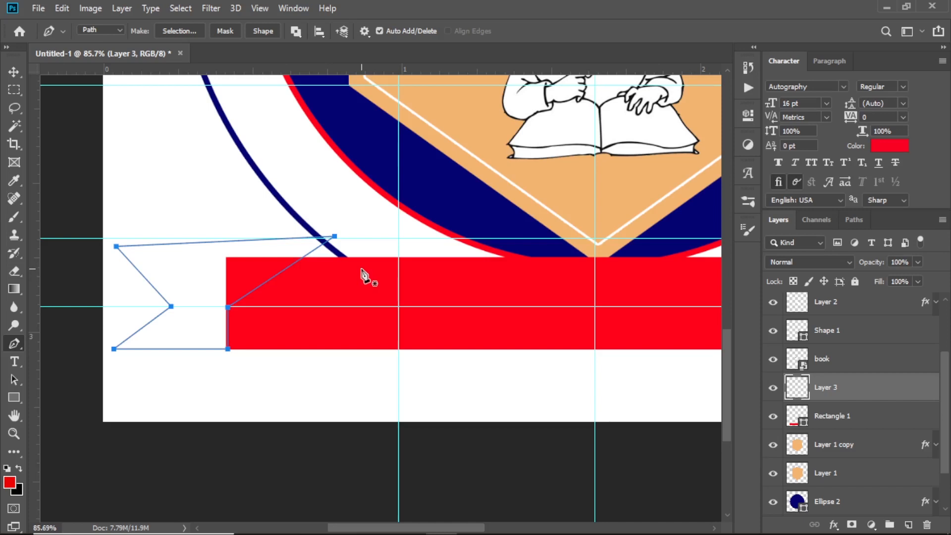
# Fill the ribbon-tail path with the red sampled from the banner and dismiss the path.
pyautogui.scroll(-3, 361, 271)
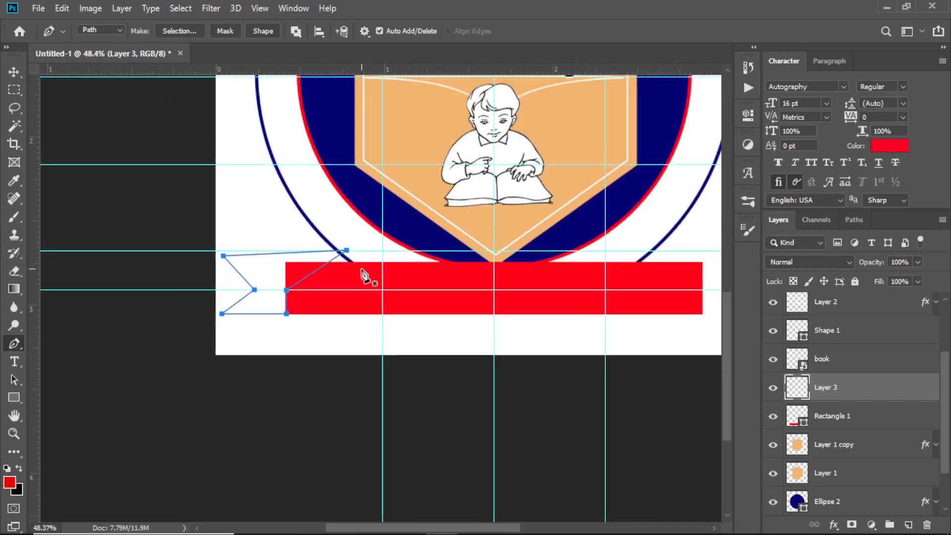
pyautogui.scroll(1, 364, 275)
pyautogui.rightClick(237, 272)
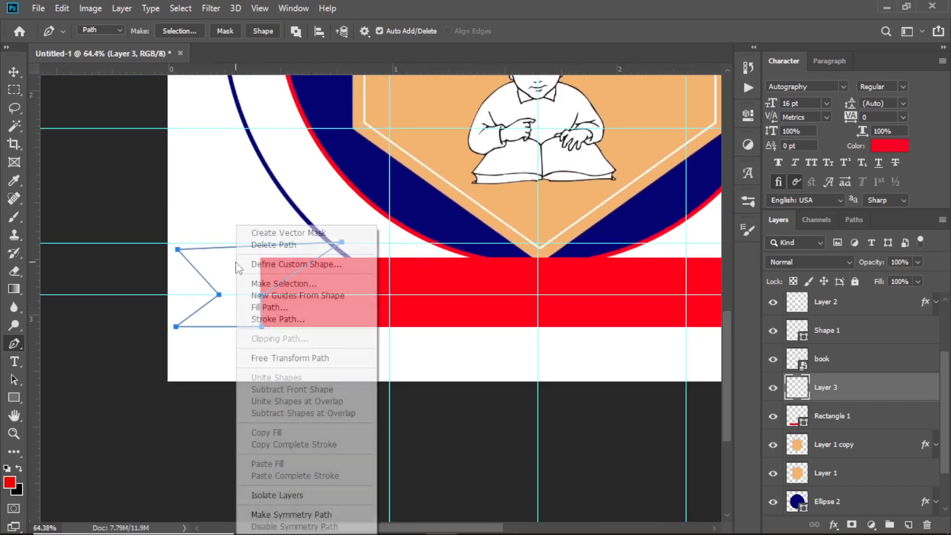
pyautogui.click(286, 308)
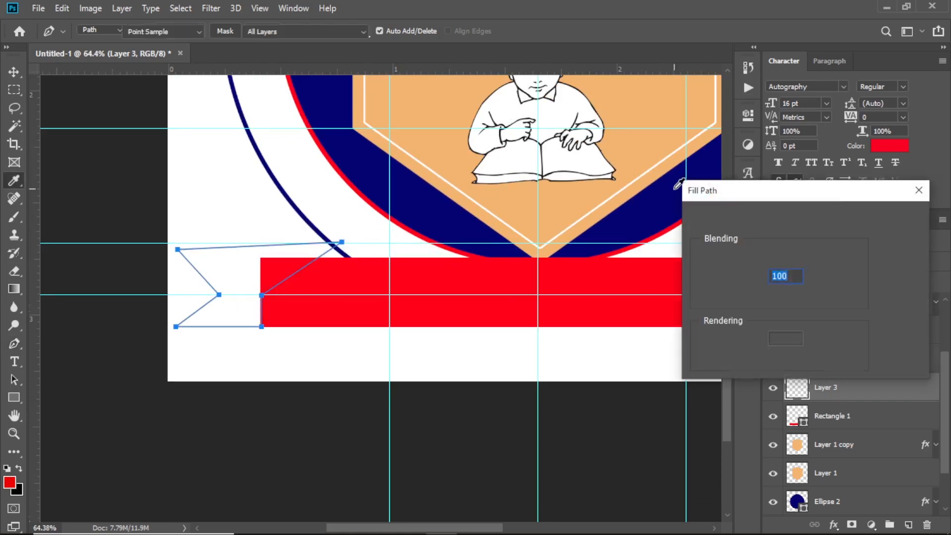
pyautogui.click(826, 218)
pyautogui.click(797, 253)
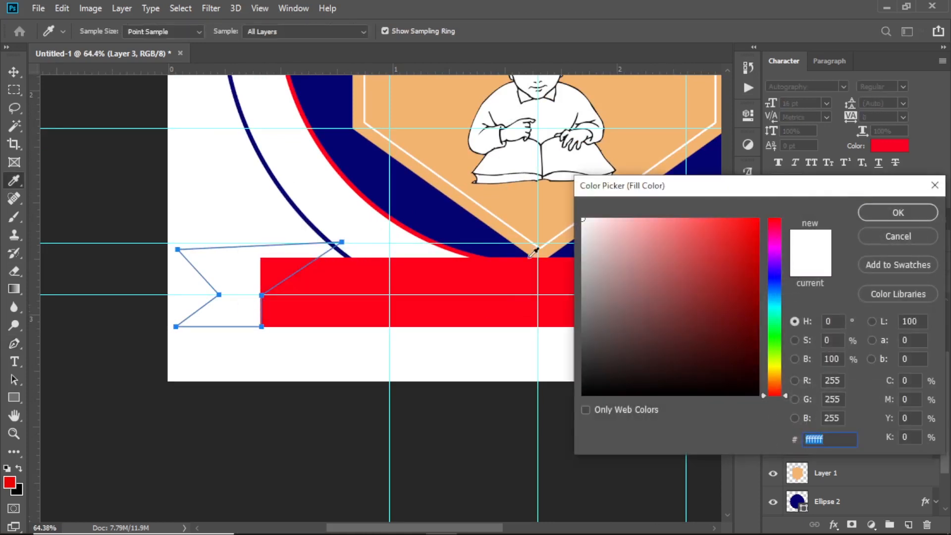
pyautogui.click(420, 270)
pyautogui.click(879, 217)
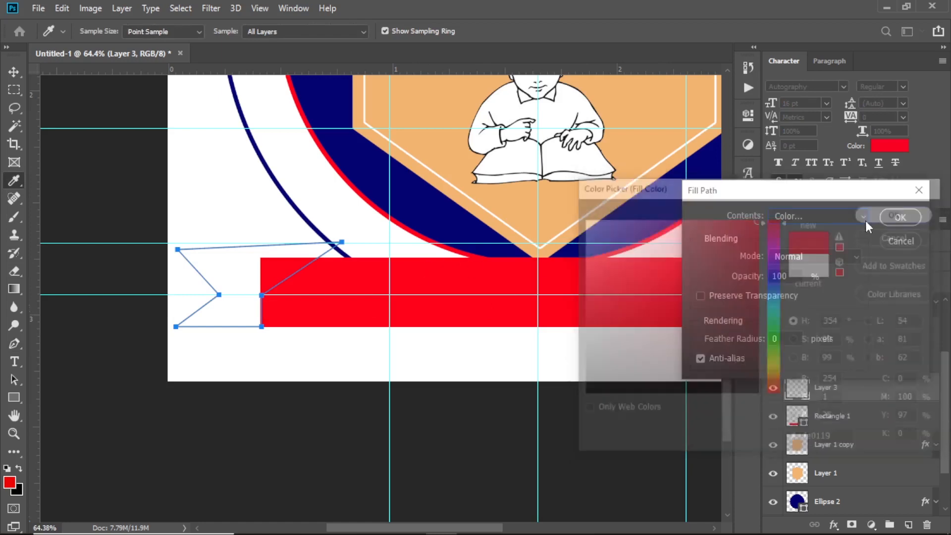
pyautogui.click(898, 216)
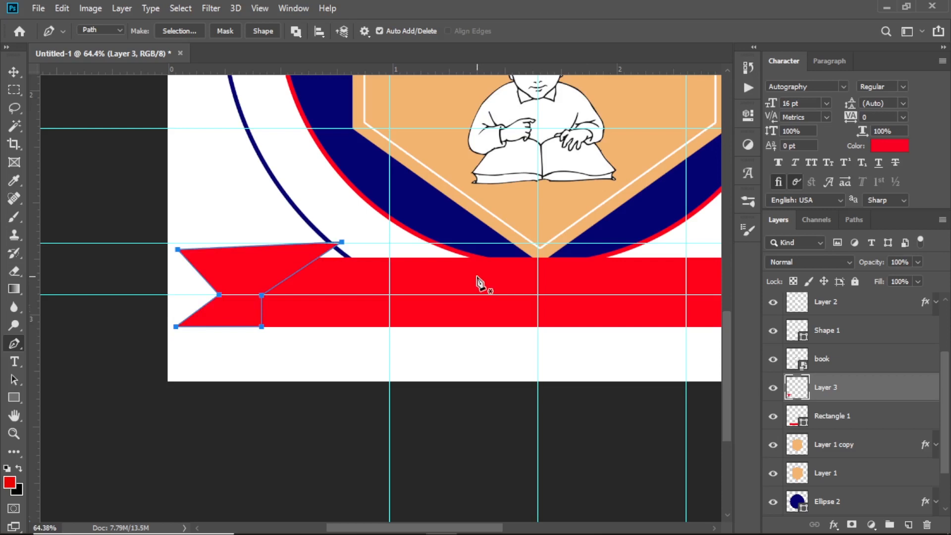
pyautogui.press('Return')
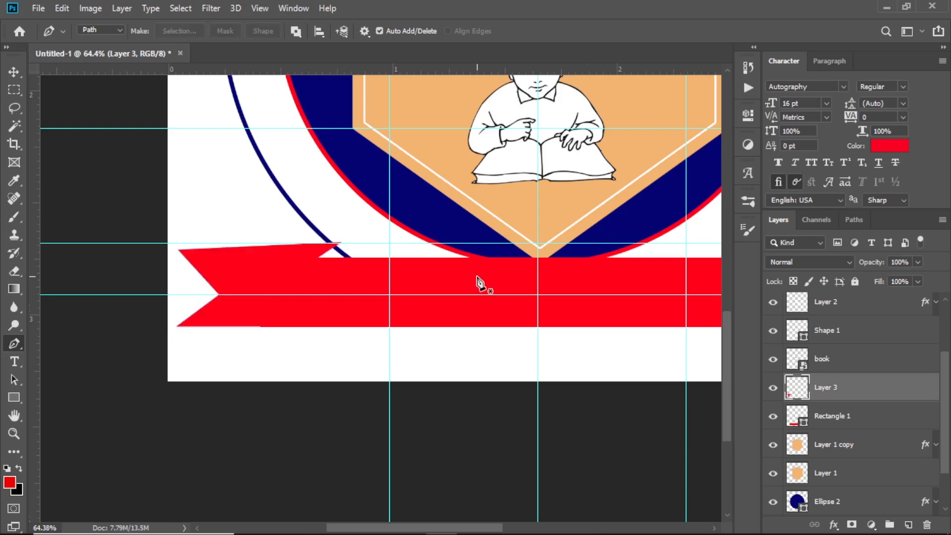
# Add a white outside Stroke effect to the ribbon tail on Layer 3.
pyautogui.click(833, 523)
pyautogui.click(855, 417)
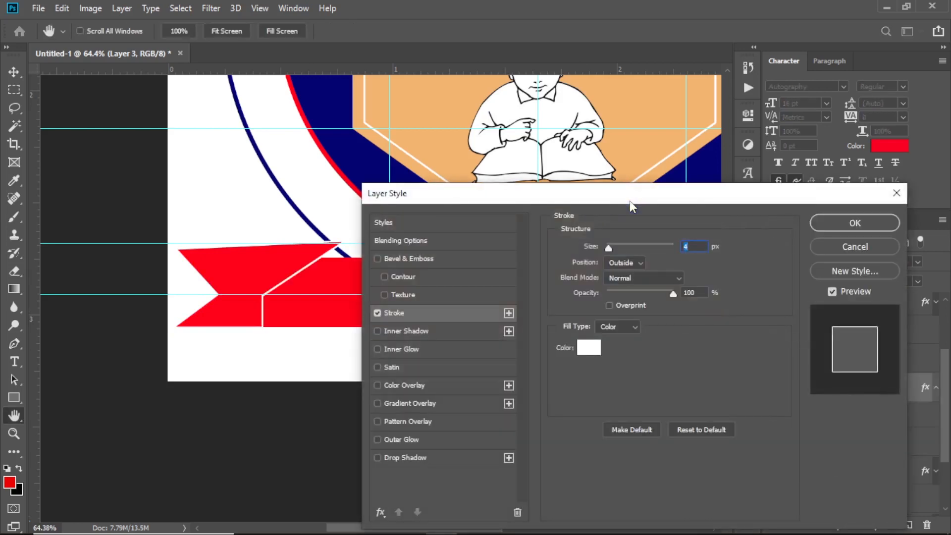
pyautogui.moveTo(593, 247); pyautogui.dragTo(594, 252)
pyautogui.click(881, 225)
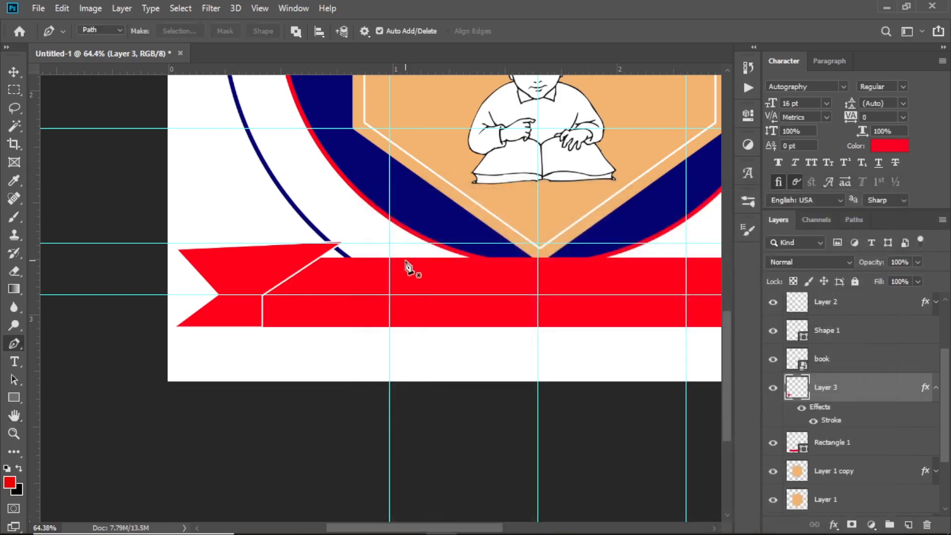
# Examine how the outlined ribbon tail fits the banner and the emblem as a whole.
pyautogui.scroll(-2, 406, 267)
pyautogui.scroll(-3, 406, 267)
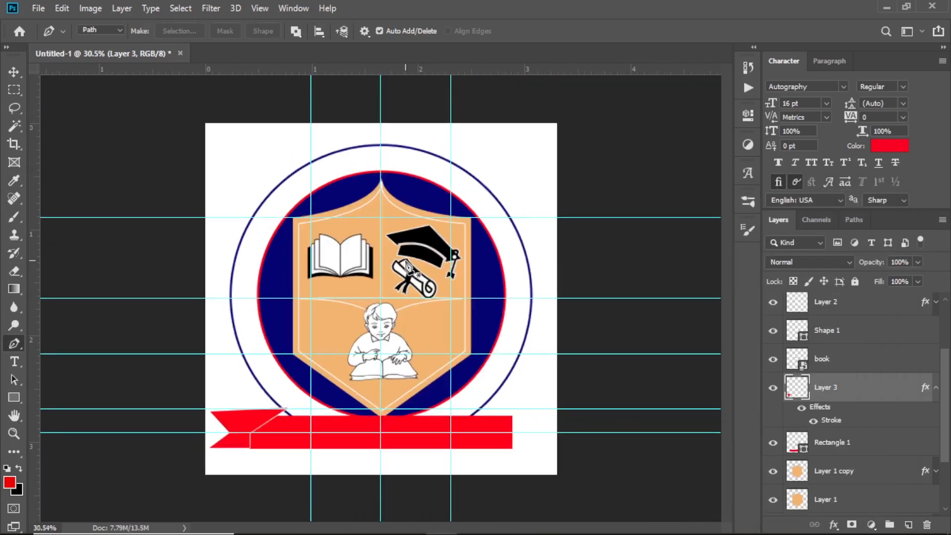
pyautogui.scroll(1, 364, 344)
pyautogui.scroll(-1, 364, 344)
pyautogui.scroll(-2, 364, 344)
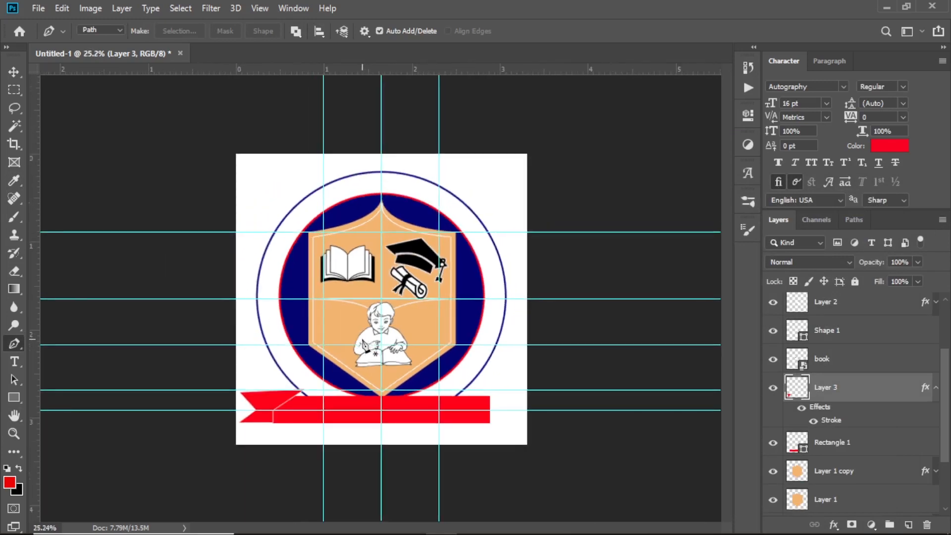
pyautogui.scroll(1, 364, 344)
pyautogui.scroll(2, 363, 344)
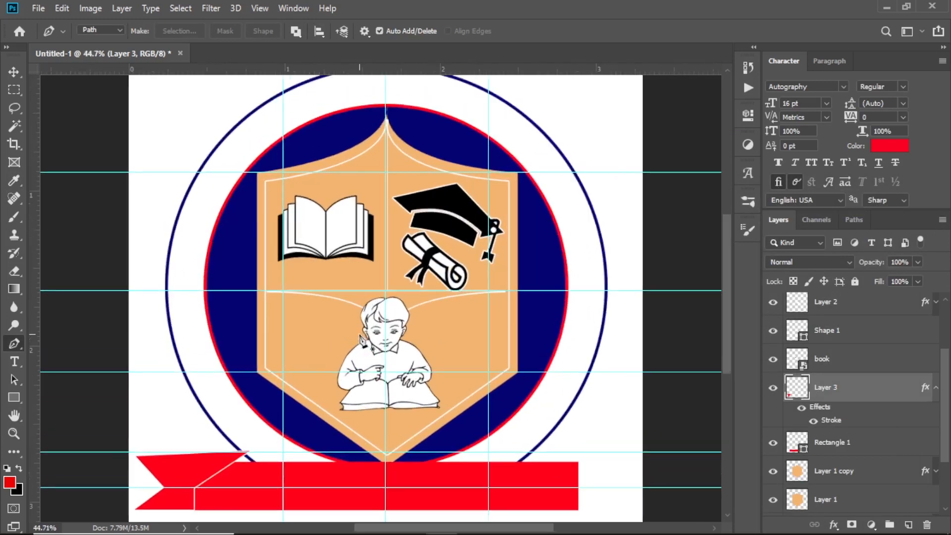
pyautogui.scroll(-2, 176, 178)
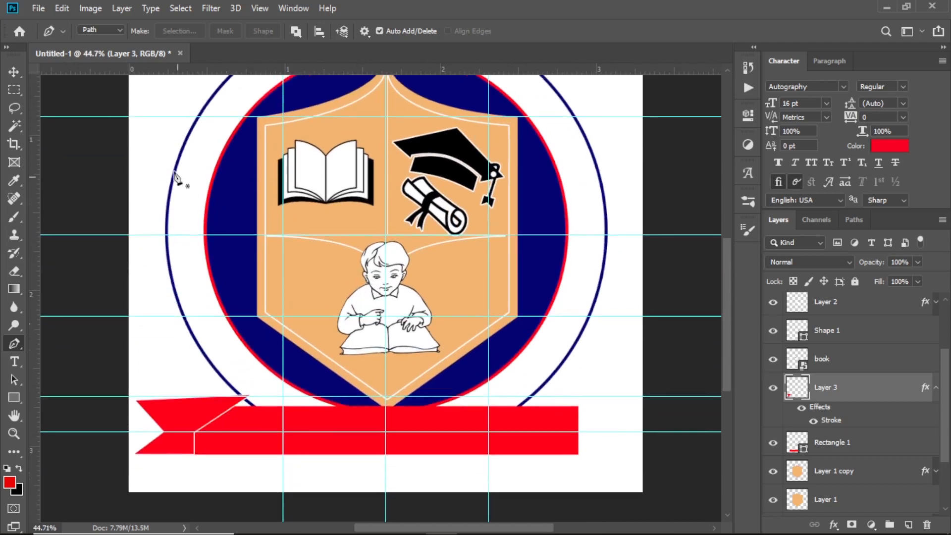
pyautogui.click(15, 69)
pyautogui.scroll(-4, 239, 297)
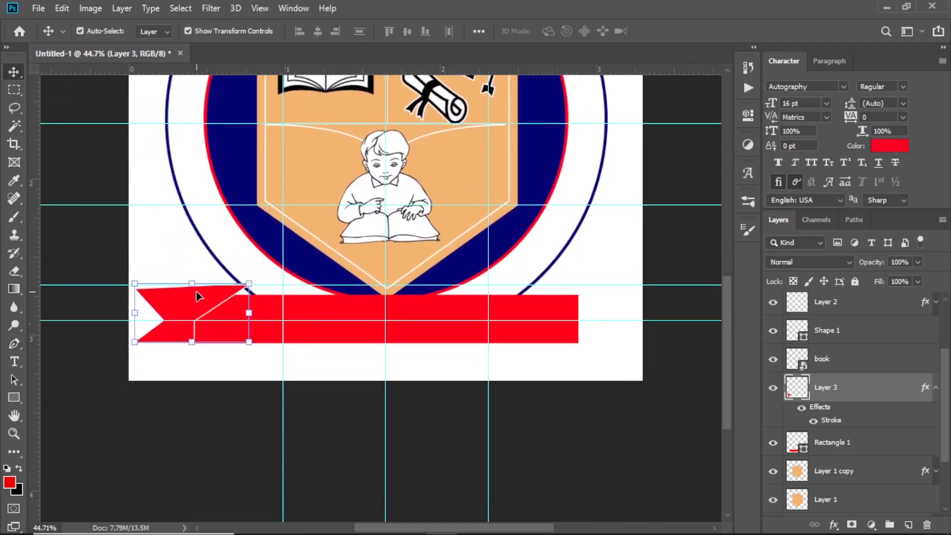
# Duplicate the ribbon tail on Layer 3, flip the copy horizontally and place it at the banner's opposite end.
pyautogui.hotkey('ctrl', 'j')
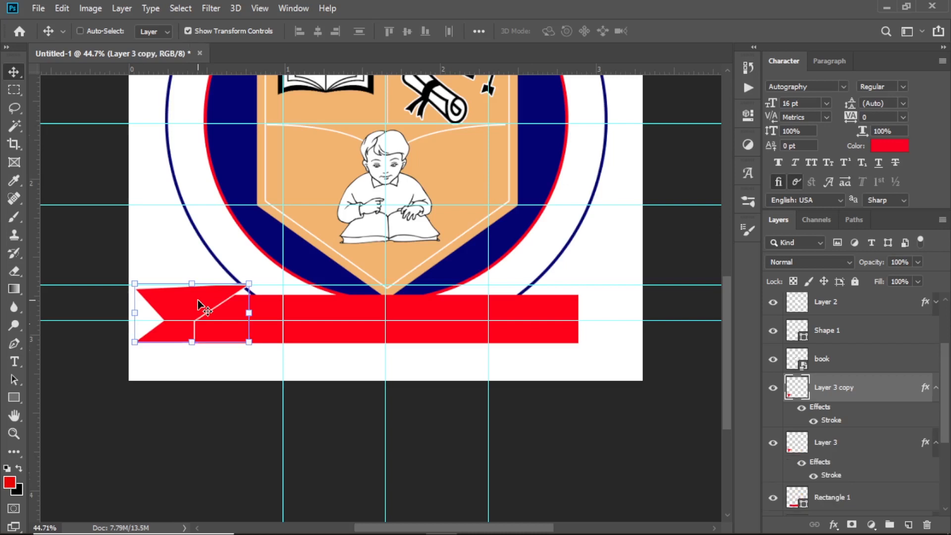
pyautogui.hotkey('ctrl', 't')
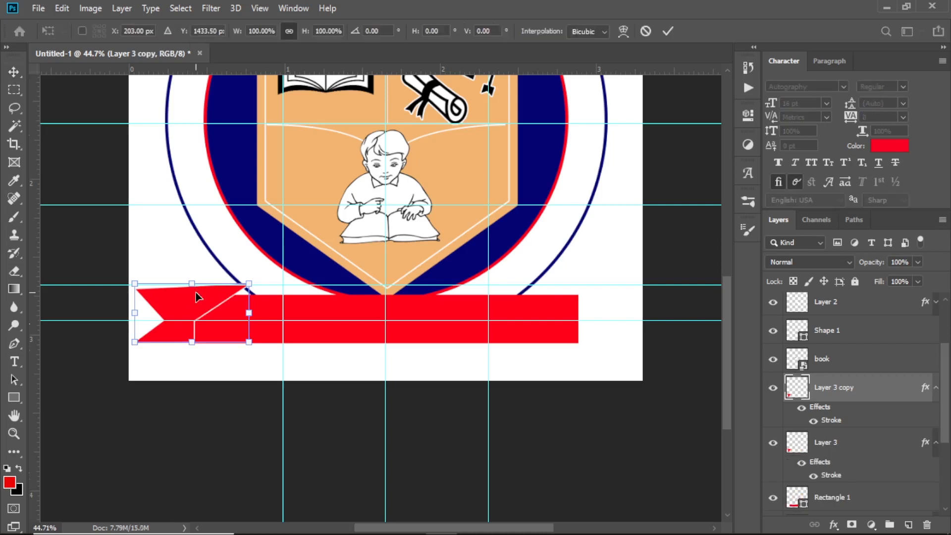
pyautogui.rightClick(195, 292)
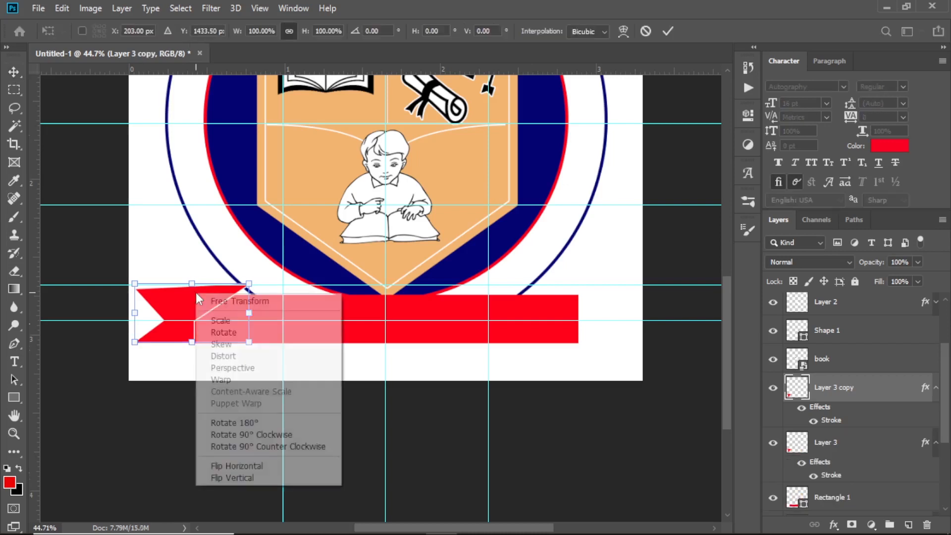
pyautogui.click(259, 463)
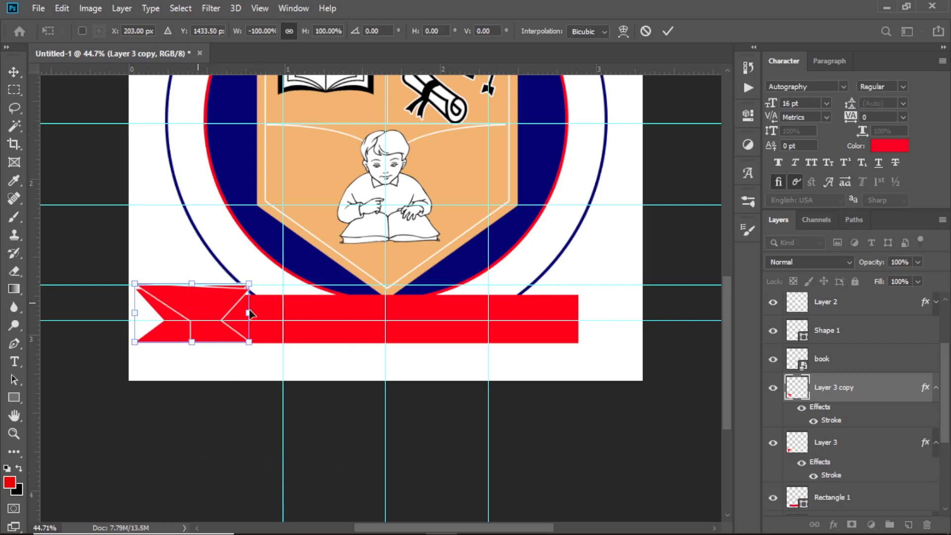
pyautogui.moveTo(250, 313); pyautogui.dragTo(582, 307)
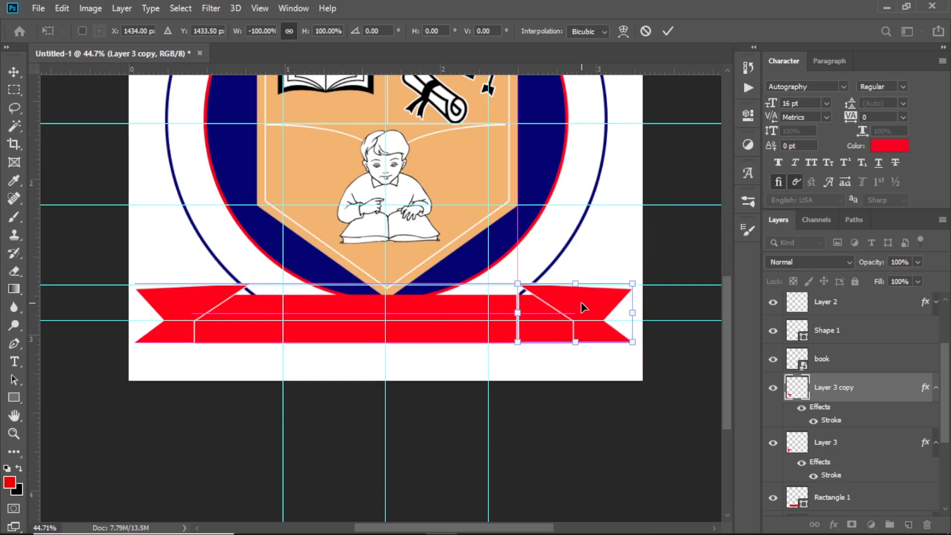
pyautogui.click(668, 32)
# Examine how both ribbon tails fit the banner and the emblem, up close and as a whole.
pyautogui.scroll(-3, 306, 356)
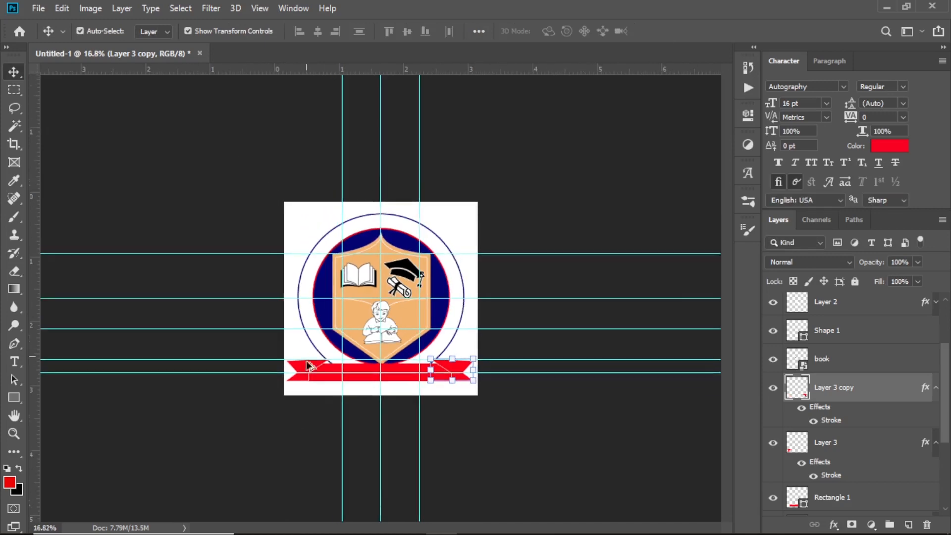
pyautogui.scroll(5, 307, 364)
pyautogui.scroll(-1, 420, 388)
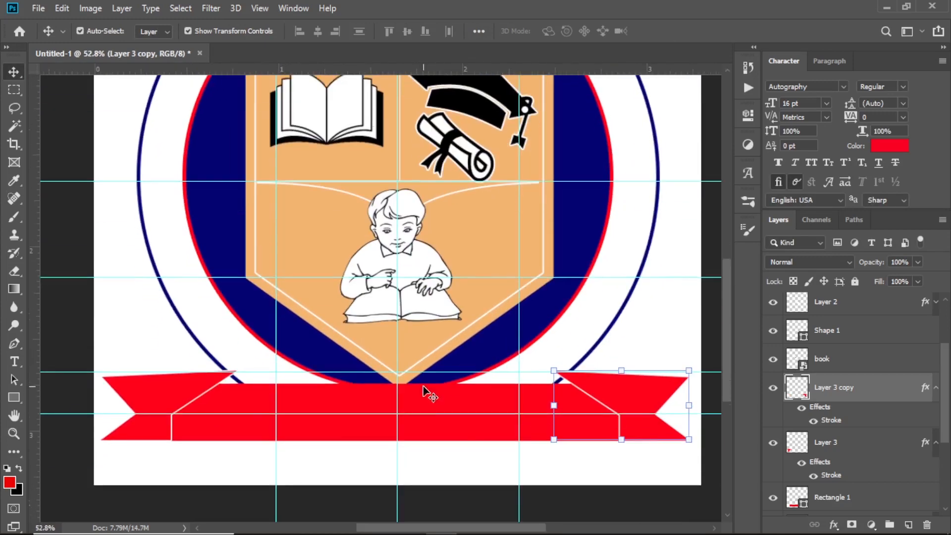
pyautogui.scroll(-2, 427, 381)
pyautogui.scroll(2, 490, 288)
pyautogui.scroll(-3, 418, 298)
pyautogui.scroll(1, 417, 298)
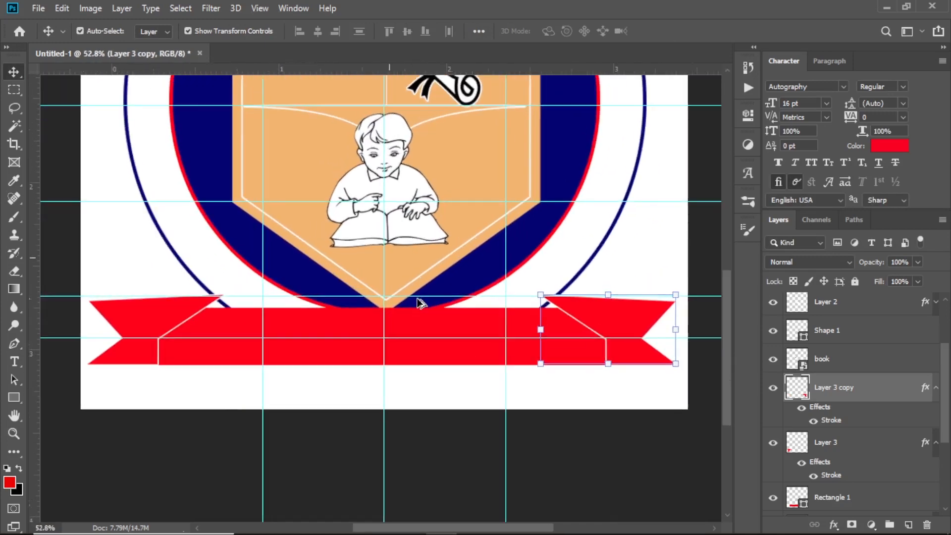
pyautogui.scroll(2, 418, 301)
pyautogui.scroll(-1, 417, 303)
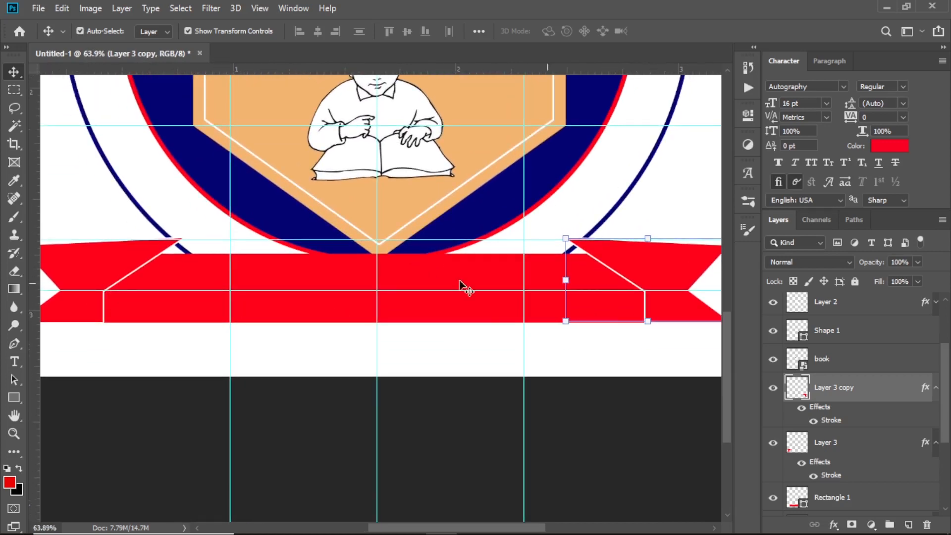
# Draw a horizontal line shape with 1 px weight, about 1214 px long, across the banner between the two tails' inner corners.
pyautogui.click(13, 397)
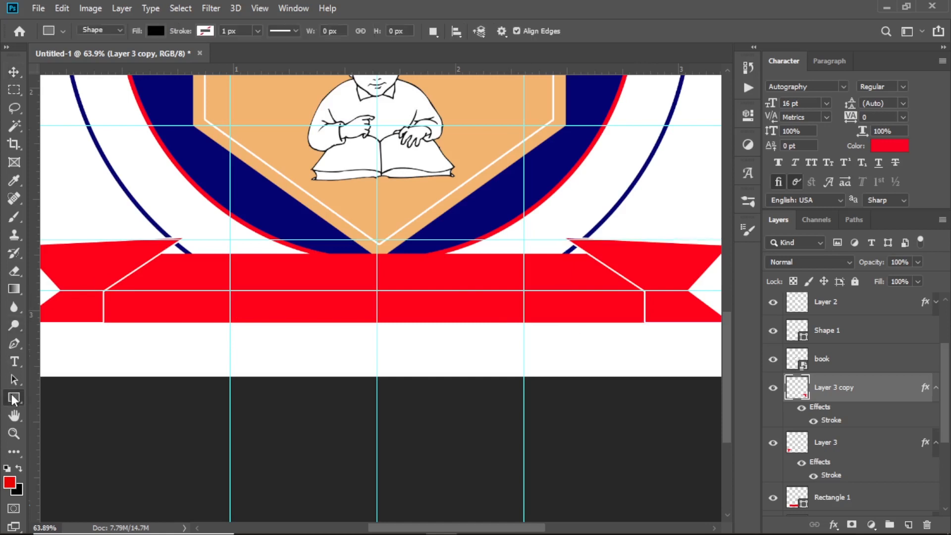
pyautogui.rightClick(14, 397)
pyautogui.click(55, 450)
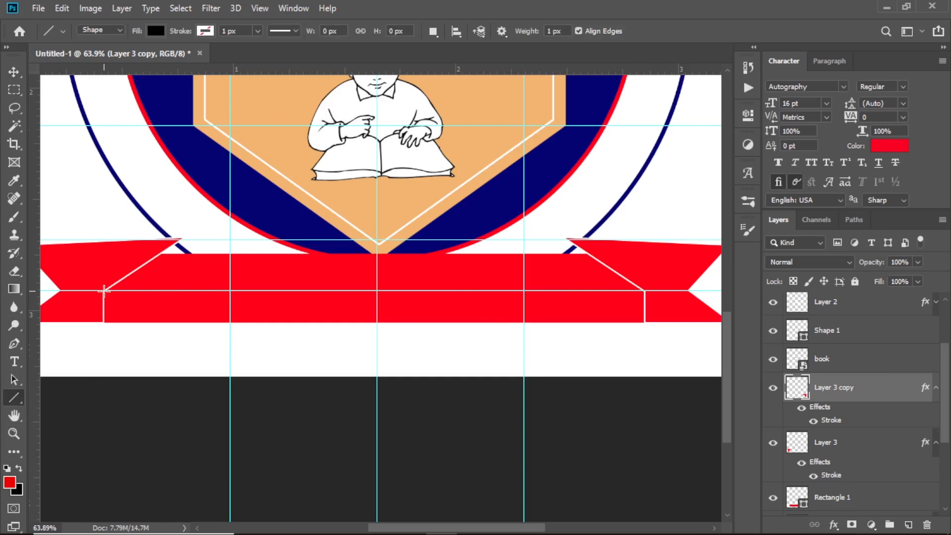
pyautogui.moveTo(104, 288); pyautogui.dragTo(643, 289)
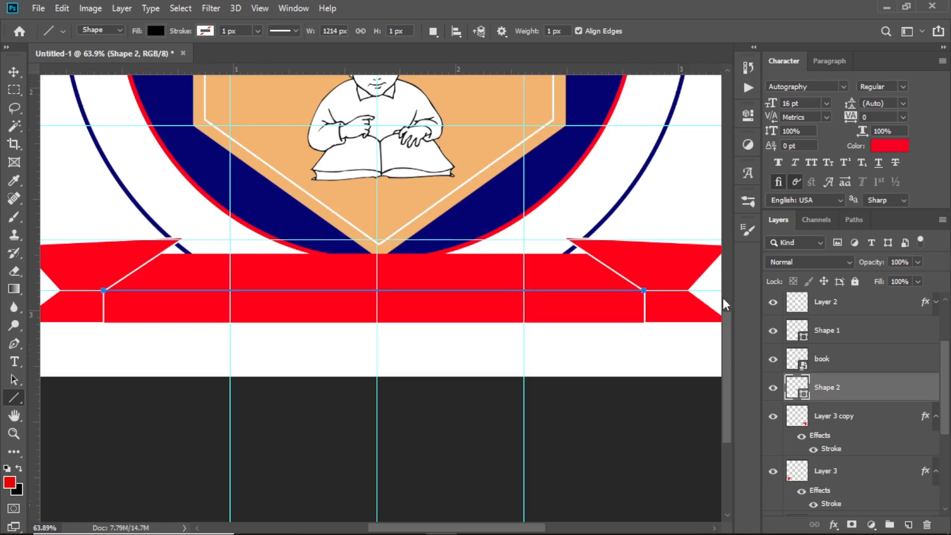
pyautogui.press('Return')
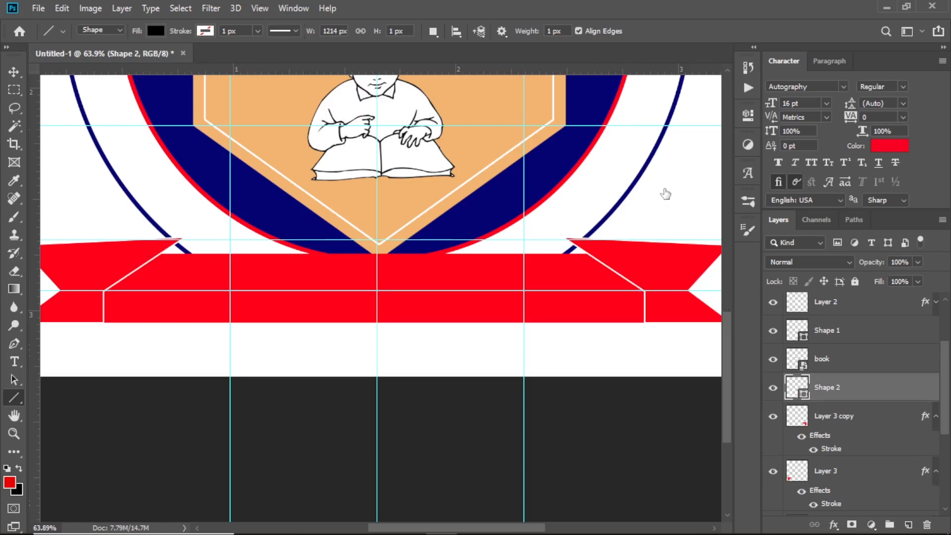
# Fill the banner's line shape with white (ffffff) and hide the guides.
pyautogui.click(641, 149)
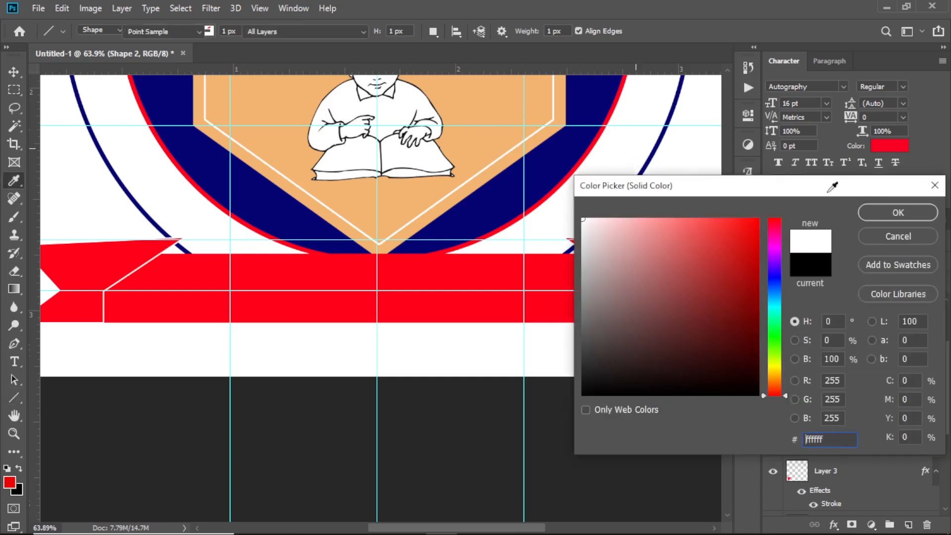
pyautogui.click(887, 214)
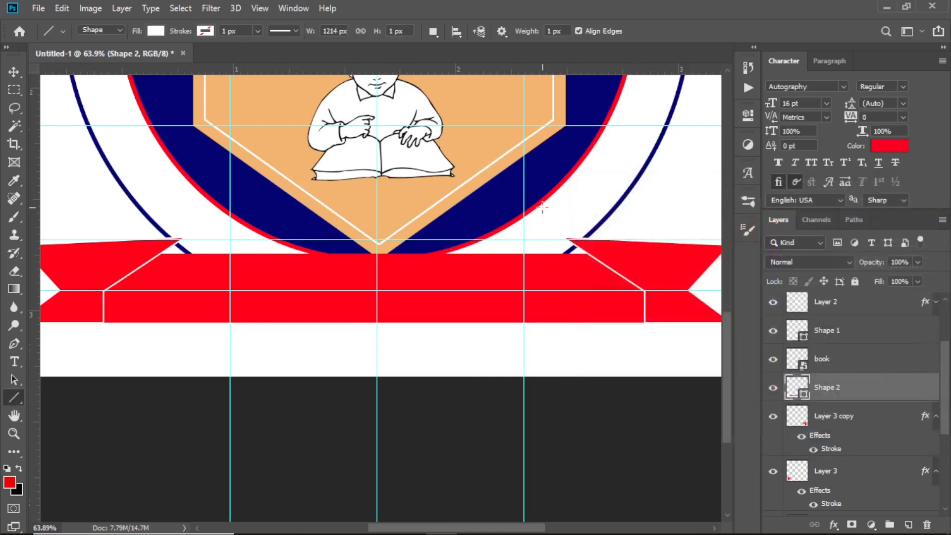
pyautogui.hotkey('ctrl', ';')
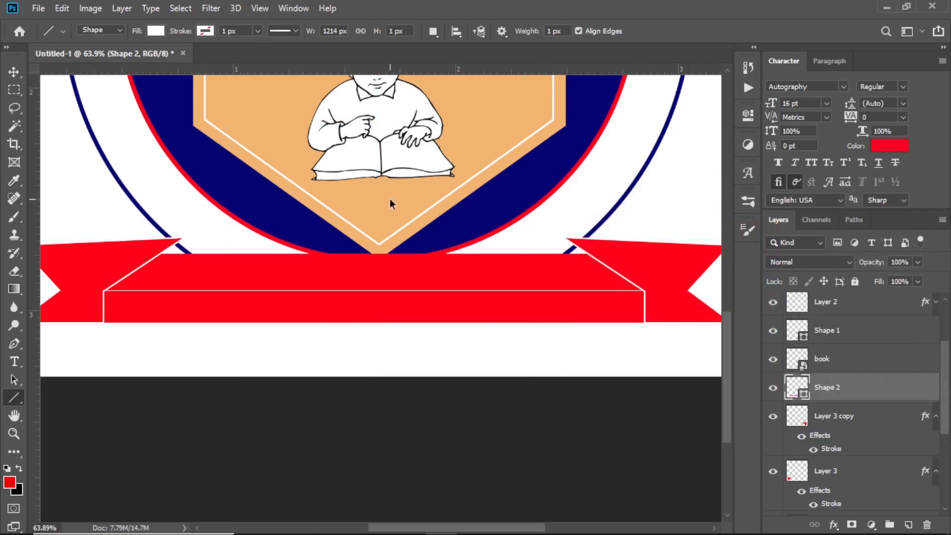
# Inspect the white dividing line and the finished ribbon against the rest of the emblem.
pyautogui.scroll(2, 288, 299)
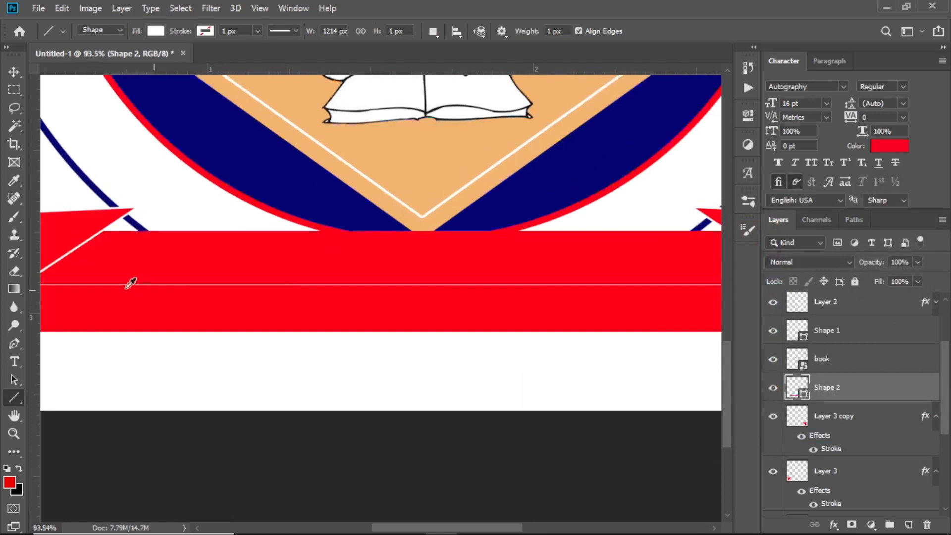
pyautogui.scroll(-5, 427, 267)
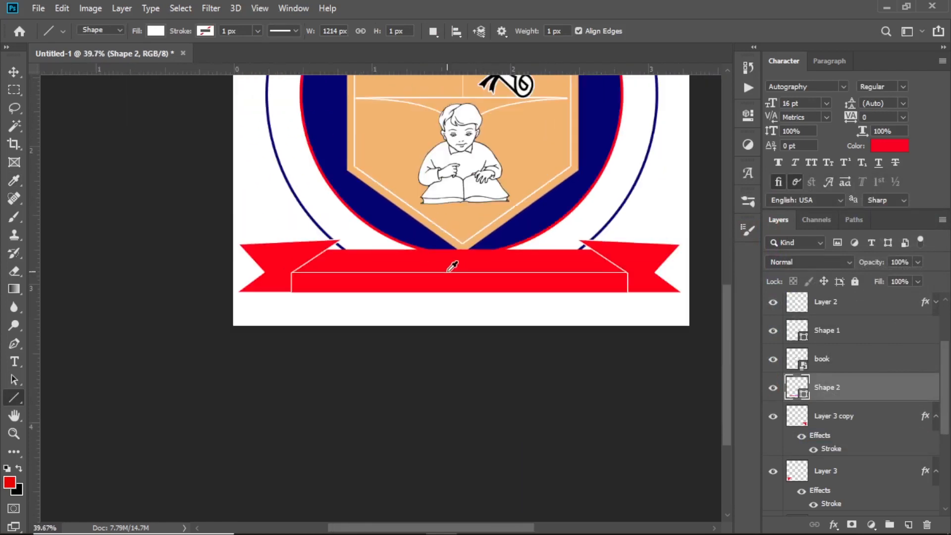
pyautogui.scroll(-2, 452, 267)
pyautogui.scroll(3, 378, 339)
pyautogui.scroll(1, 382, 309)
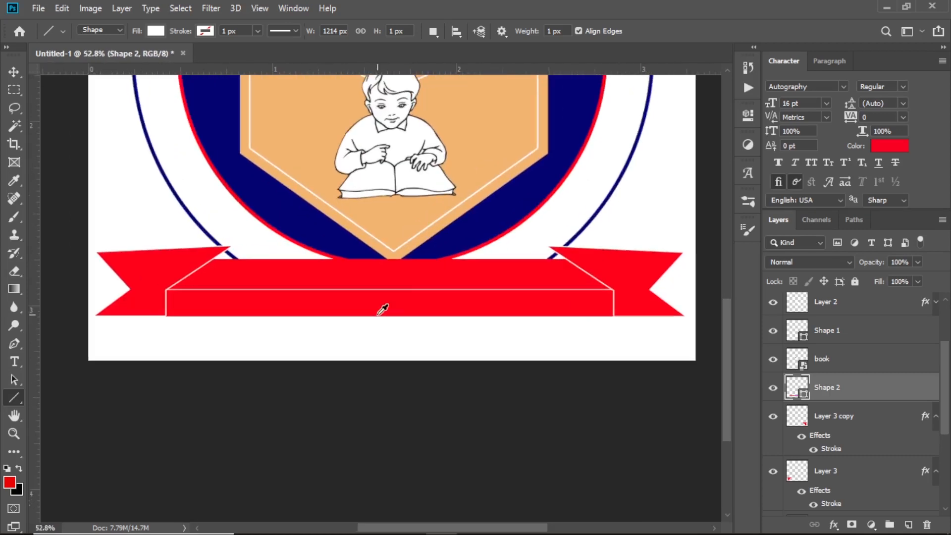
pyautogui.scroll(-2, 432, 287)
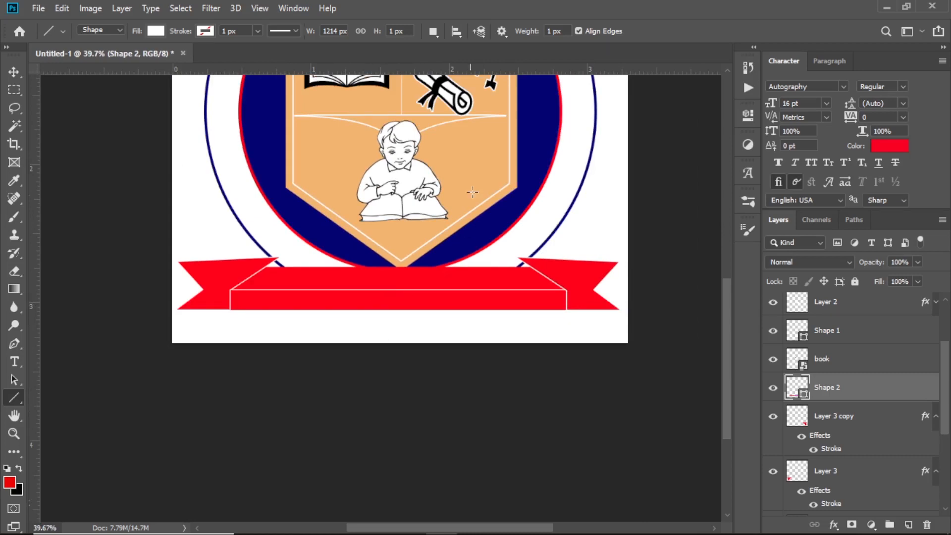
pyautogui.scroll(2, 472, 192)
# Start a text layer on the banner in white (ffffff) with the Astonpoliz font at 9 pt.
pyautogui.click(15, 361)
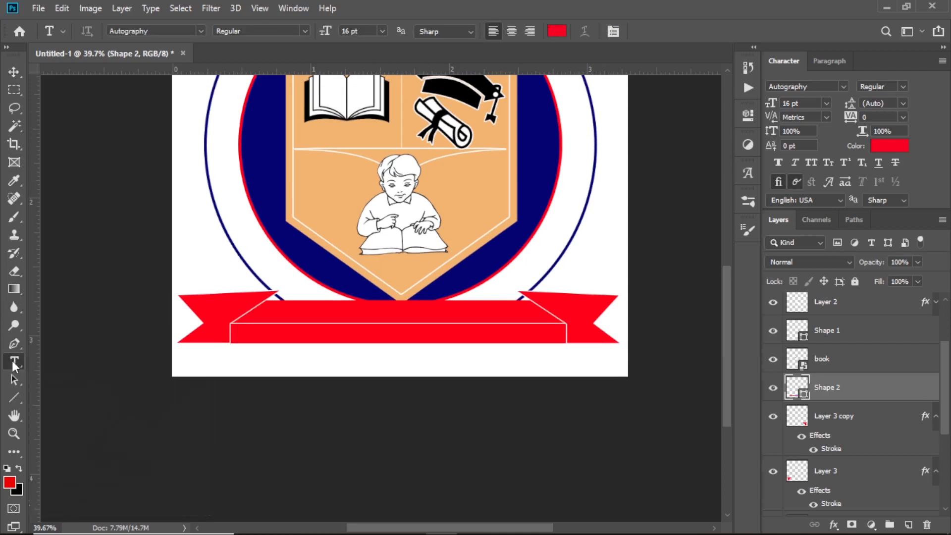
pyautogui.click(405, 310)
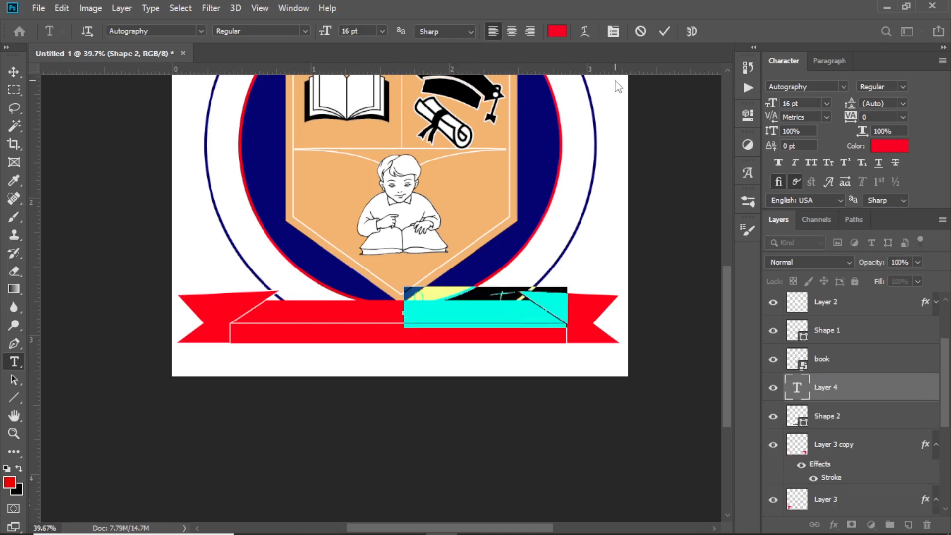
pyautogui.click(556, 31)
pyautogui.write('ffffff')
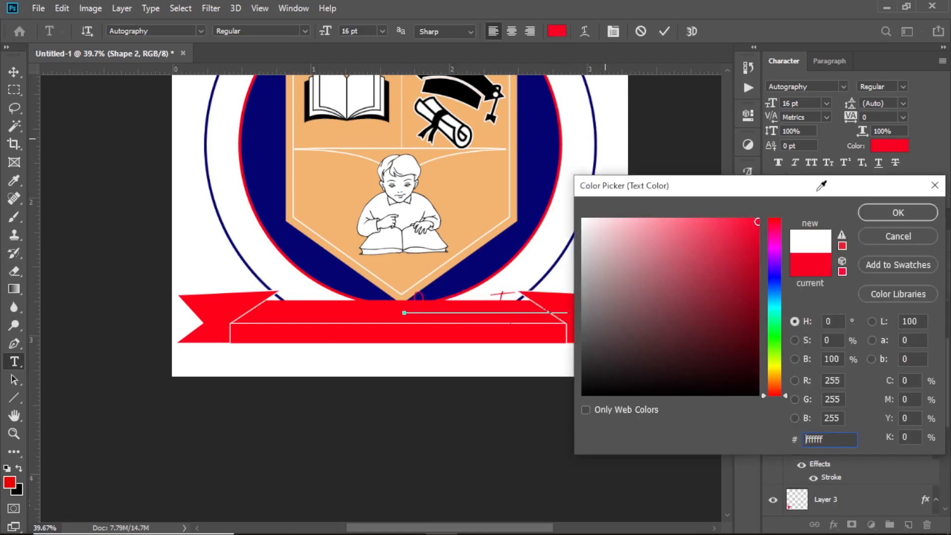
pyautogui.click(898, 212)
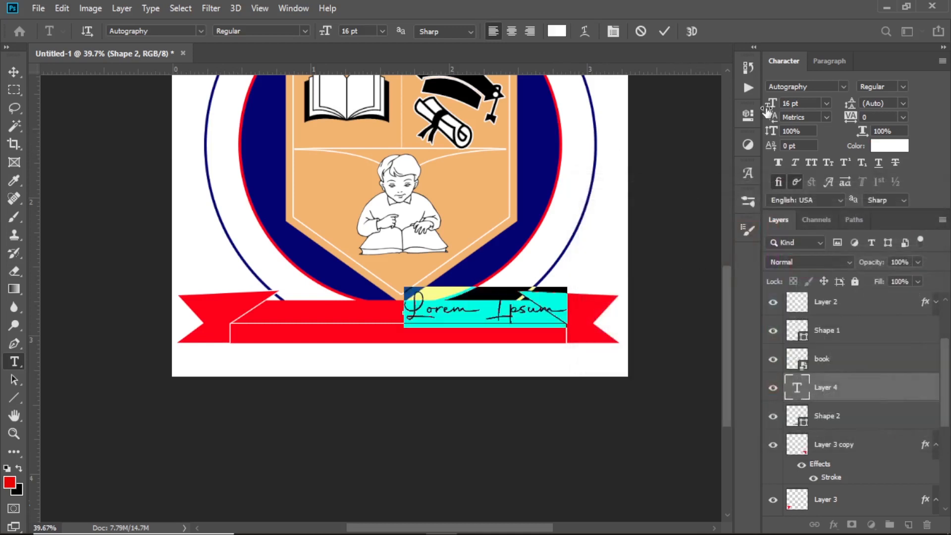
pyautogui.click(843, 86)
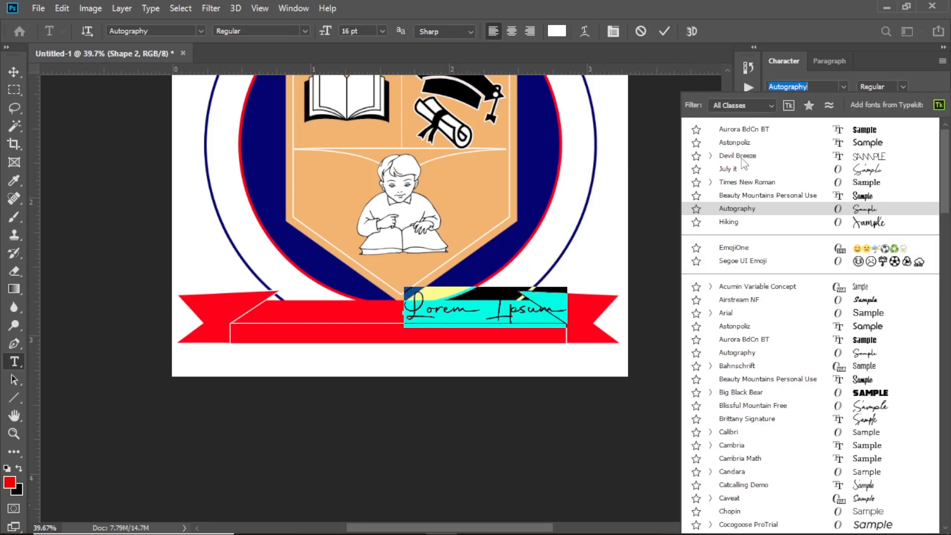
pyautogui.click(734, 142)
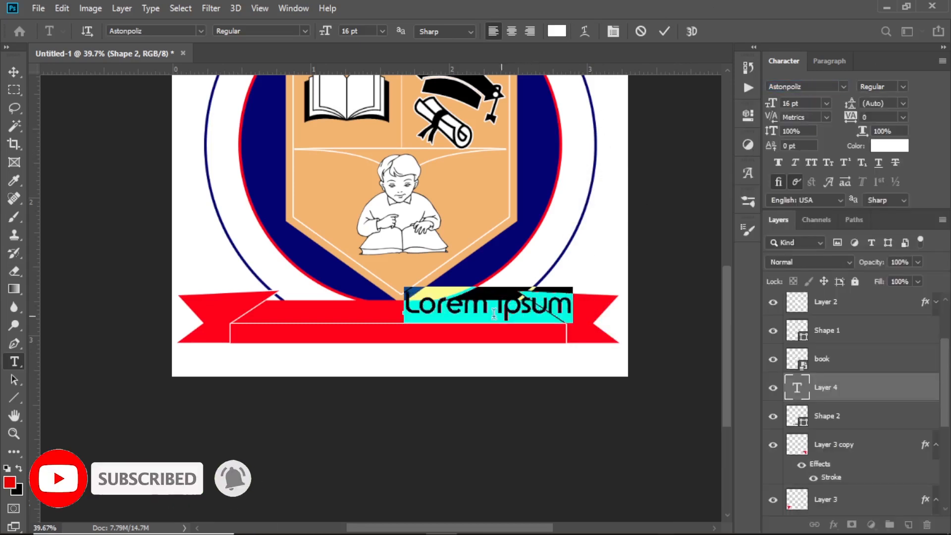
pyautogui.moveTo(774, 106); pyautogui.dragTo(769, 109)
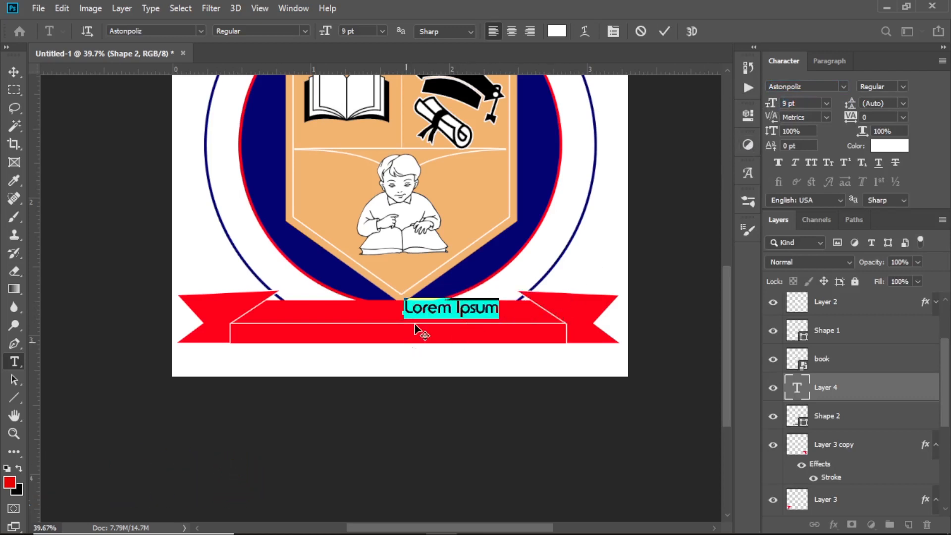
# Replace the placeholder text with "THE BEST FUTURE FOR ALL CHILDREN" and position it in the banner's lower strip.
pyautogui.press('BackSpace')
pyautogui.moveTo(414, 303); pyautogui.dragTo(452, 306)
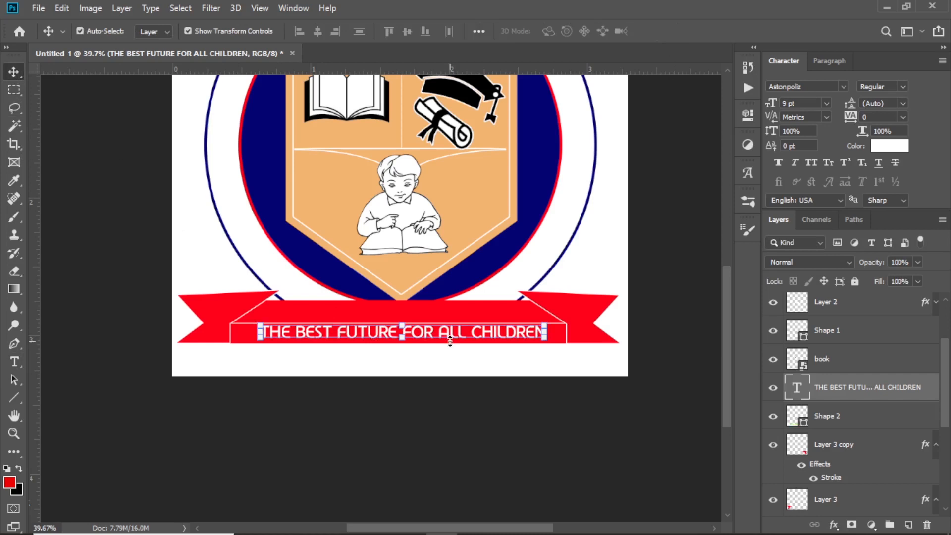
pyautogui.moveTo(450, 341); pyautogui.dragTo(449, 343)
# Center the motto text horizontally on the whole canvas and clear the selection.
pyautogui.press('ctrl')
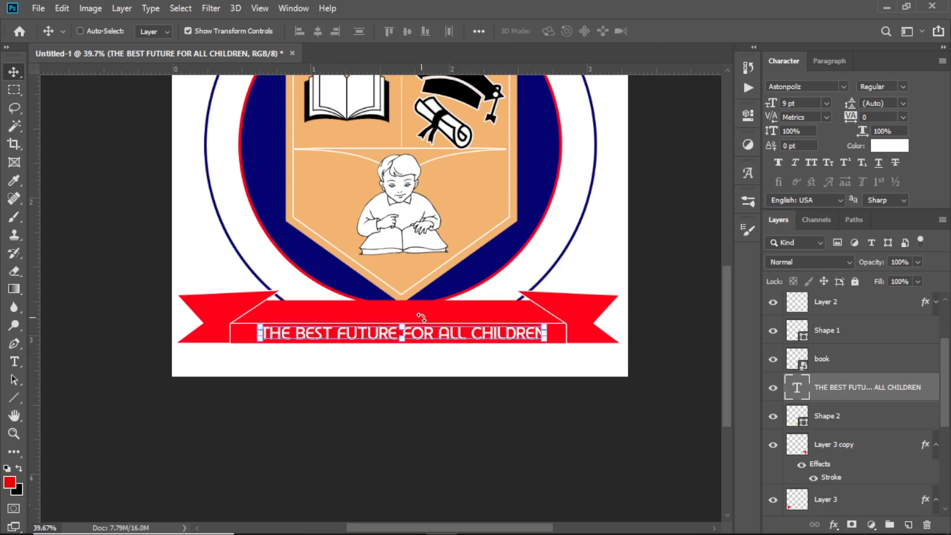
pyautogui.hotkey('ctrl', 'a')
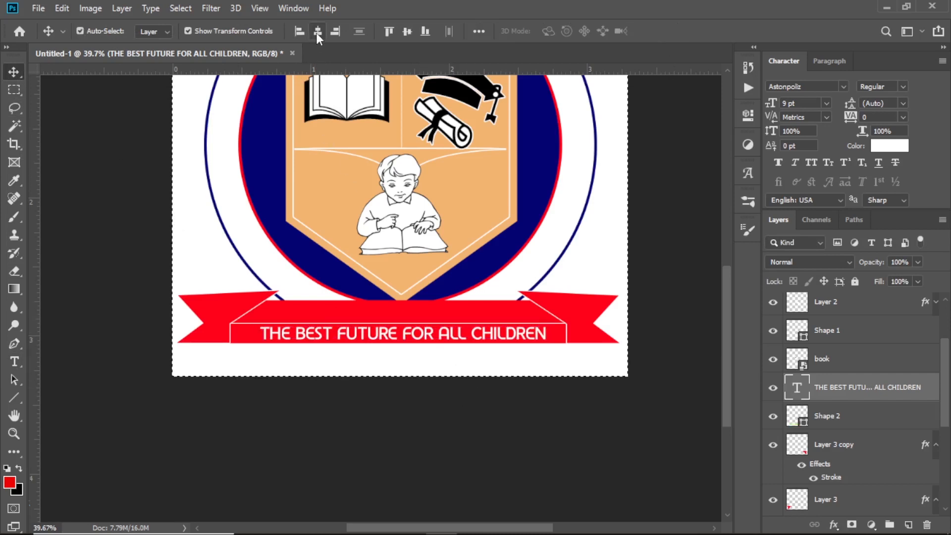
pyautogui.click(318, 31)
pyautogui.hotkey('ctrl', 'd')
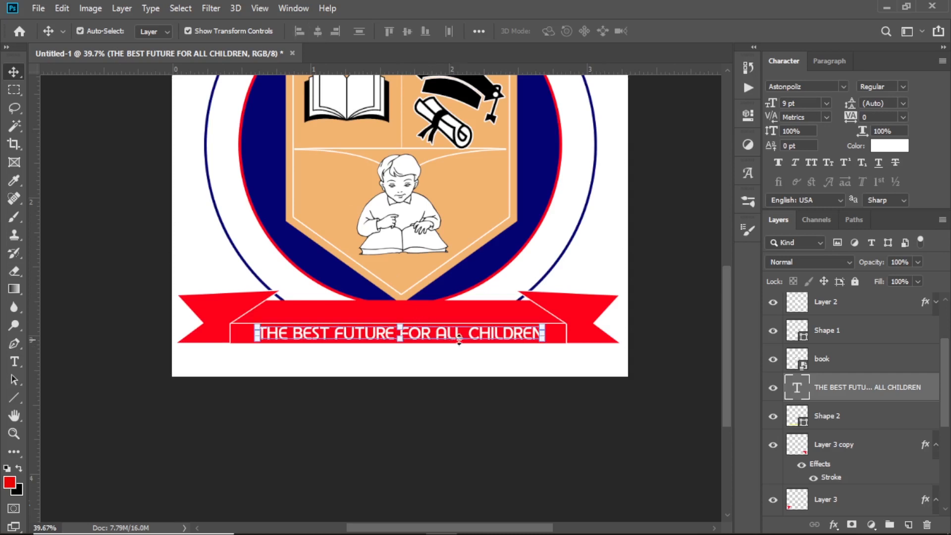
# Duplicate the motto into the banner's upper strip and scale the copy down to 55.97% (5.04 pt).
pyautogui.moveTo(442, 335); pyautogui.dragTo(442, 314)
pyautogui.moveTo(540, 320); pyautogui.dragTo(472, 318)
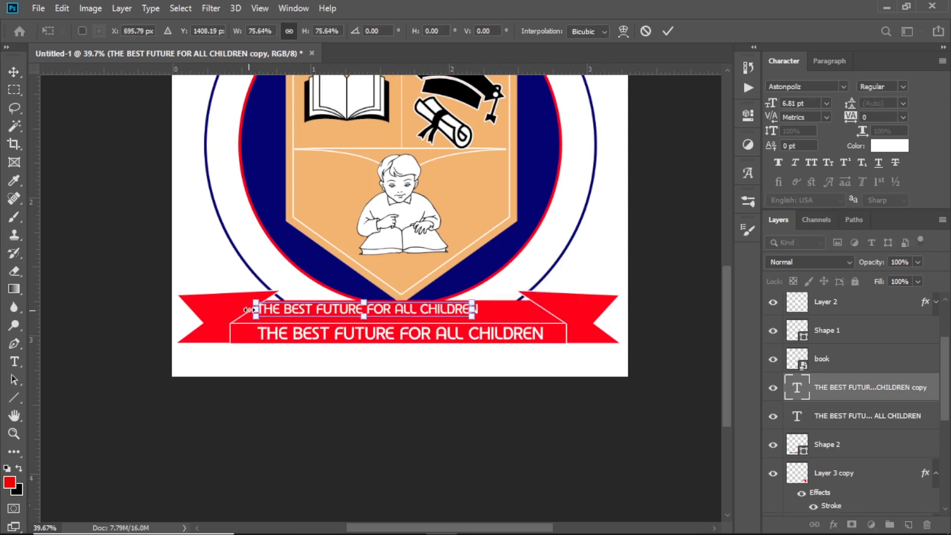
pyautogui.moveTo(260, 303); pyautogui.dragTo(313, 306)
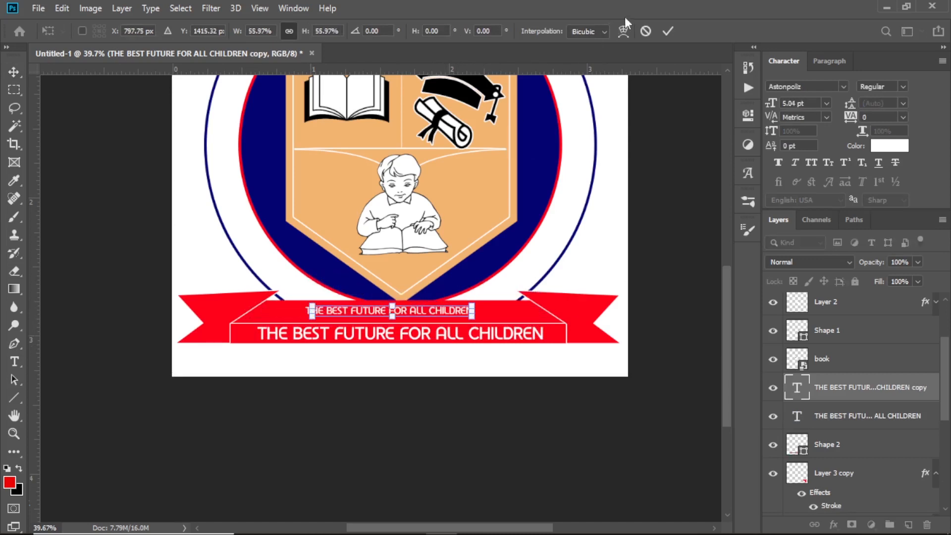
pyautogui.click(666, 32)
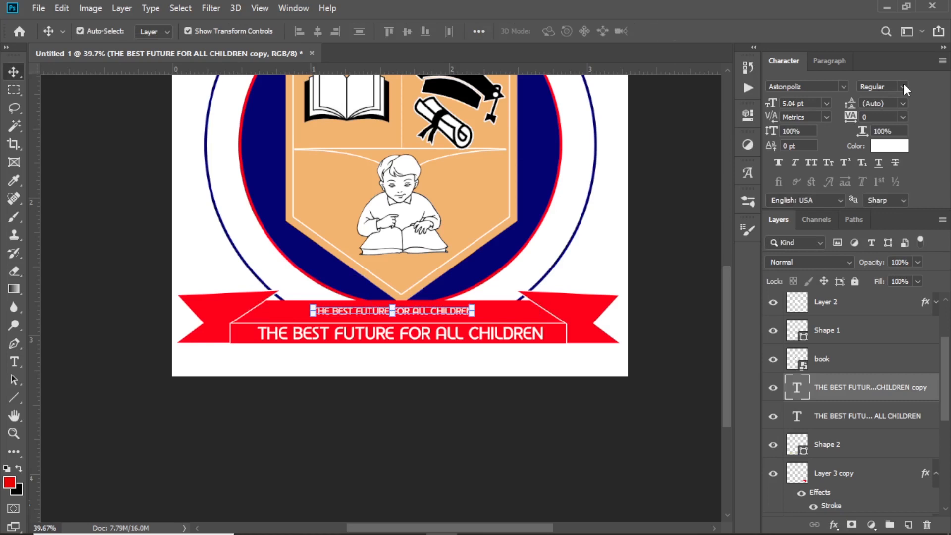
# Replace the duplicated text in the banner's upper strip with "MOTTO:" and move it to the middle of the strip.
pyautogui.click(903, 86)
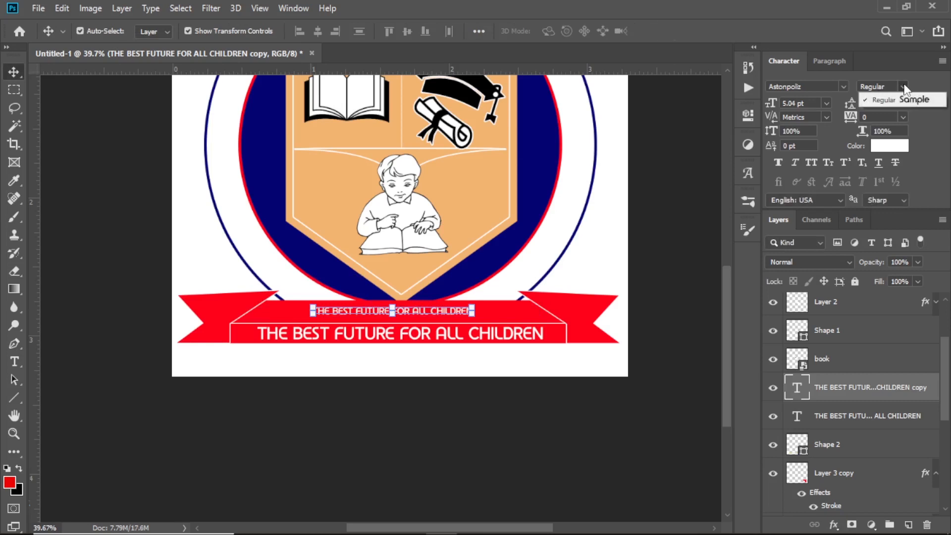
pyautogui.click(891, 99)
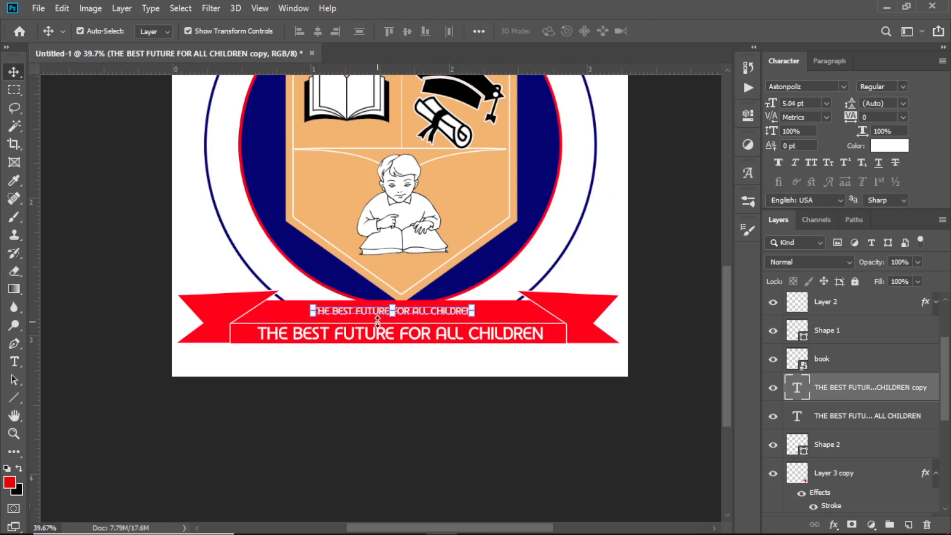
pyautogui.press('t')
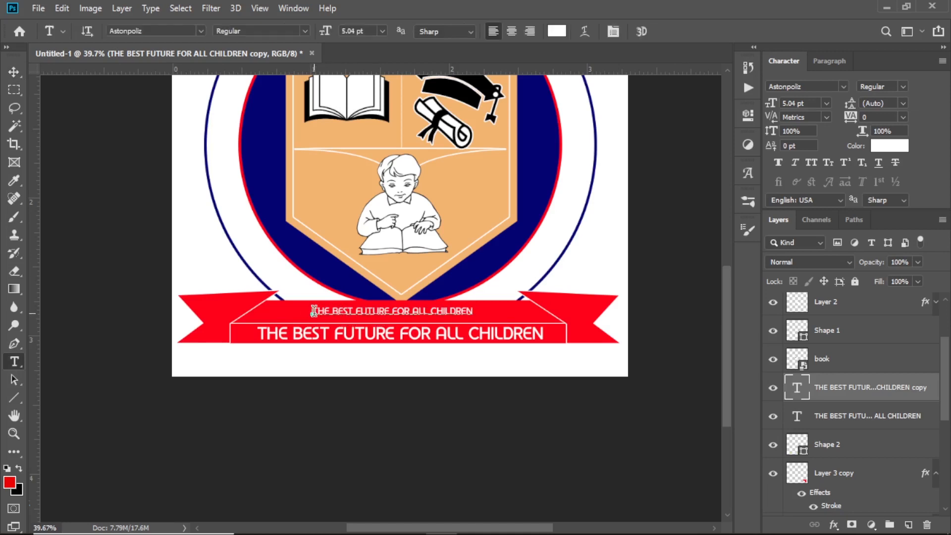
pyautogui.moveTo(314, 311); pyautogui.dragTo(591, 319)
pyautogui.moveTo(335, 311); pyautogui.dragTo(406, 310)
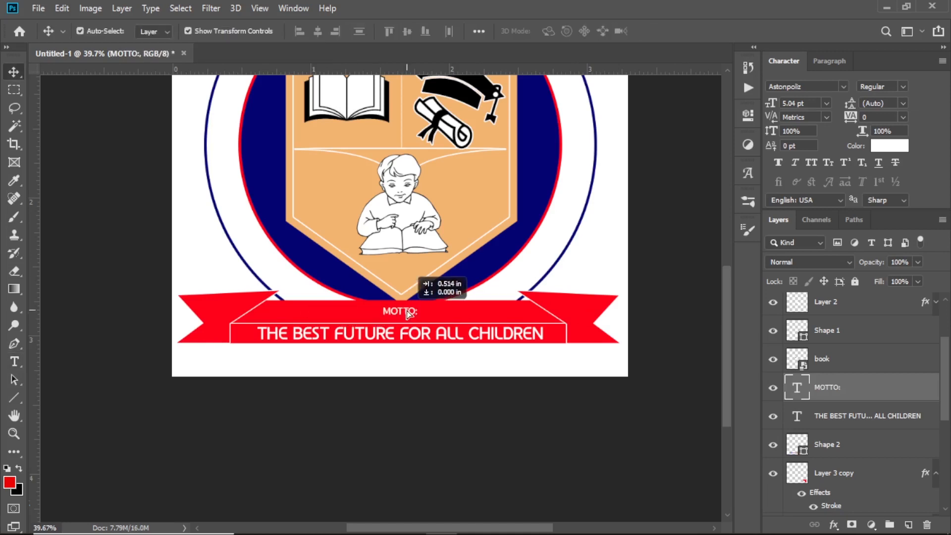
# Enlarge the MOTTO: text to 6.18 pt, center it horizontally on the whole canvas, and clear the selection.
pyautogui.hotkey('ctrl', 't')
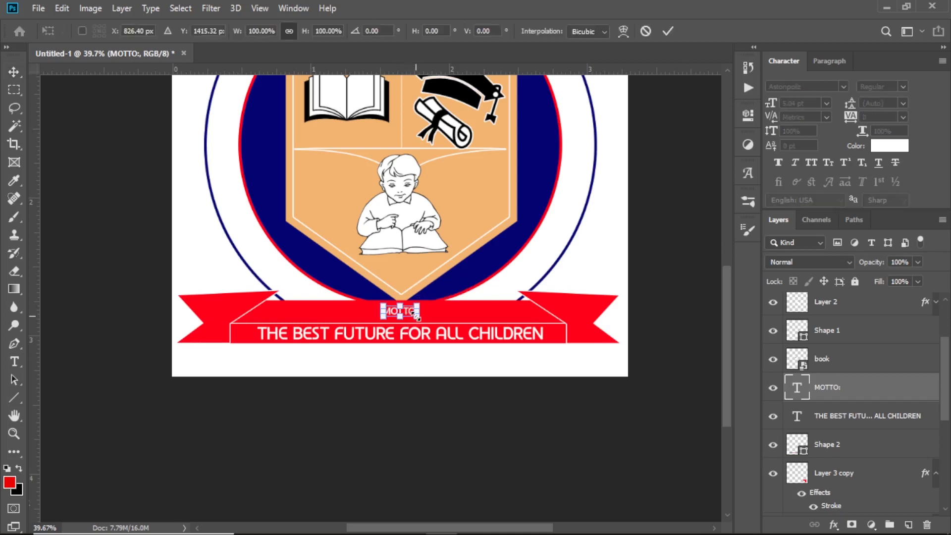
pyautogui.moveTo(421, 317); pyautogui.dragTo(380, 304)
pyautogui.press('Return')
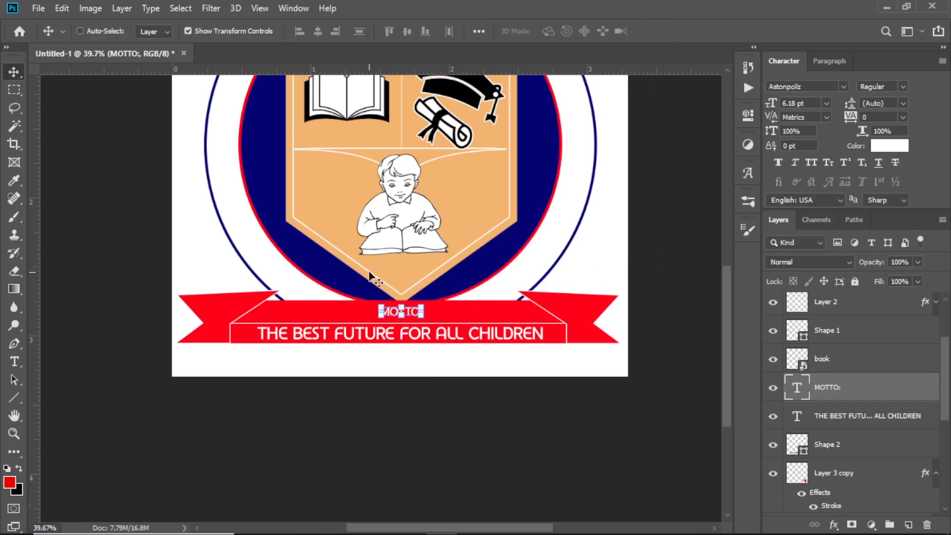
pyautogui.press('ctrl')
pyautogui.hotkey('ctrl', 'a')
pyautogui.click(318, 32)
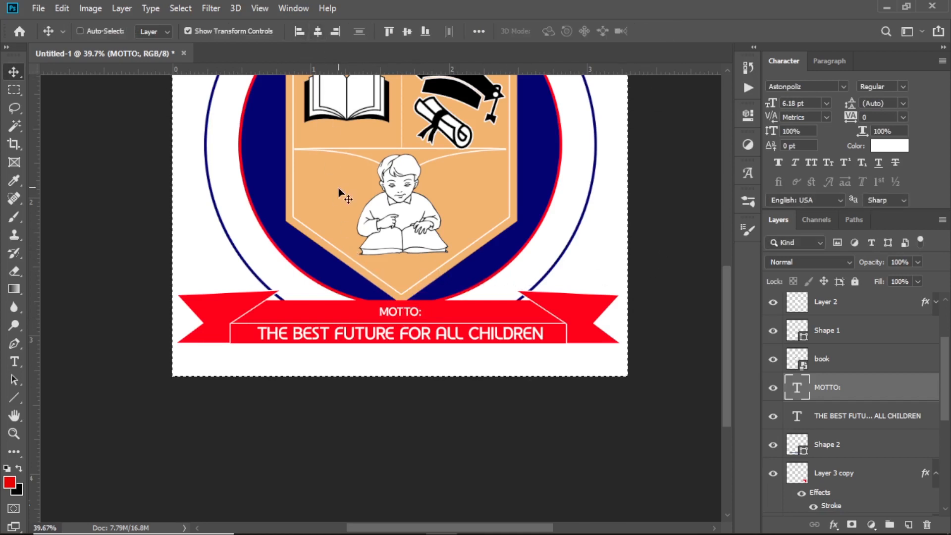
pyautogui.hotkey('ctrl', 'd')
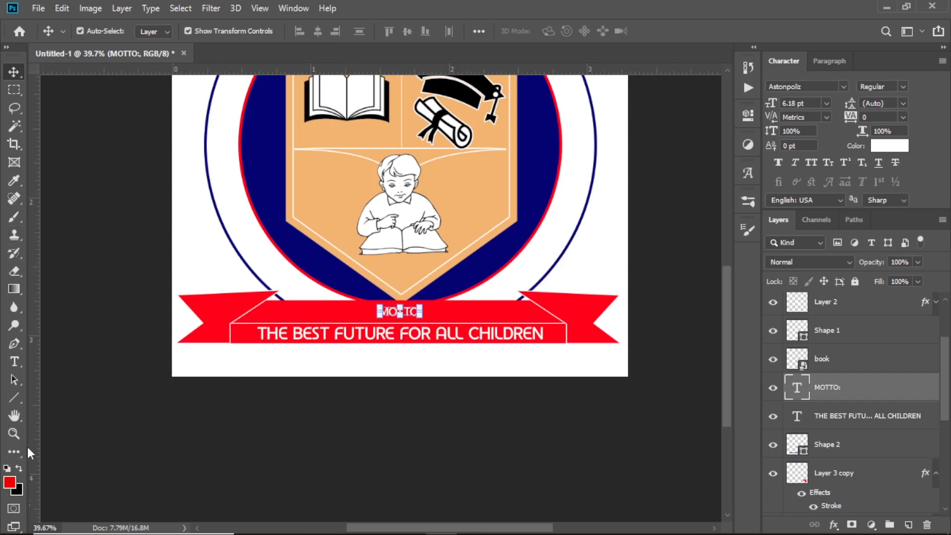
# Draw a rectangle about 259 x 72 px around the MOTTO: text and place its layer directly beneath that text.
pyautogui.click(15, 401)
pyautogui.click(74, 397)
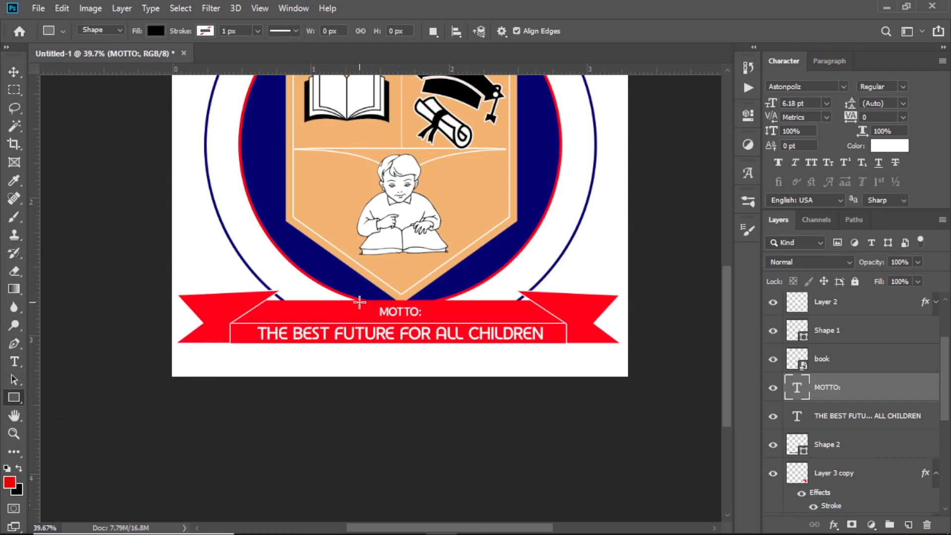
pyautogui.moveTo(366, 303); pyautogui.dragTo(436, 322)
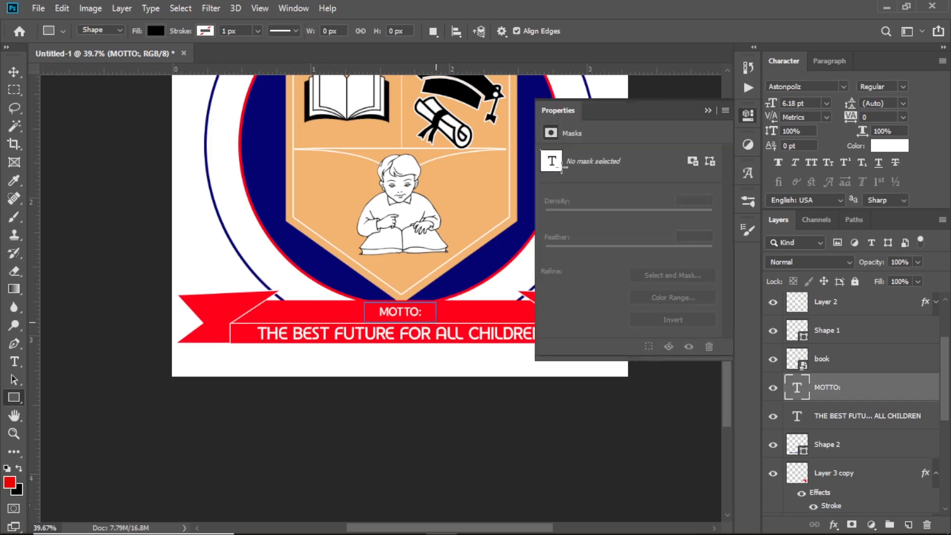
pyautogui.click(709, 112)
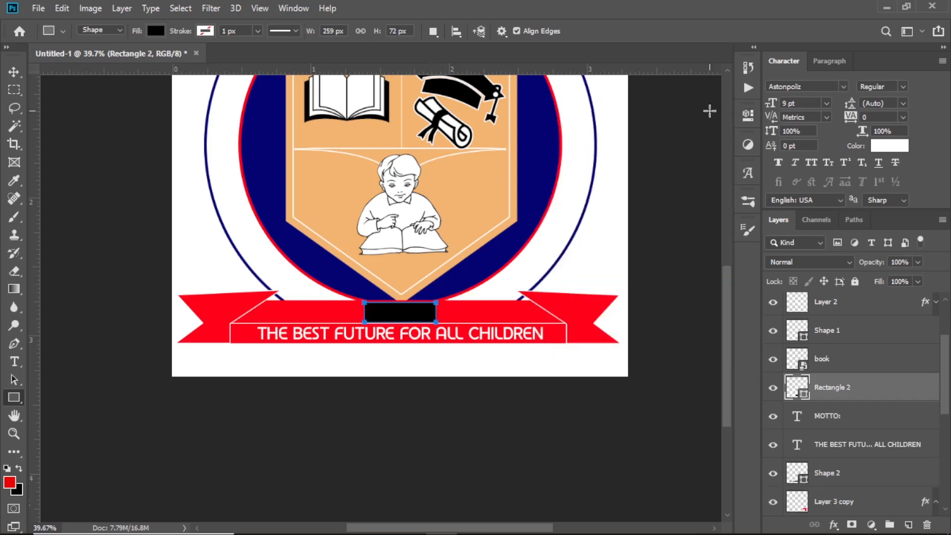
pyautogui.moveTo(848, 398); pyautogui.dragTo(844, 423)
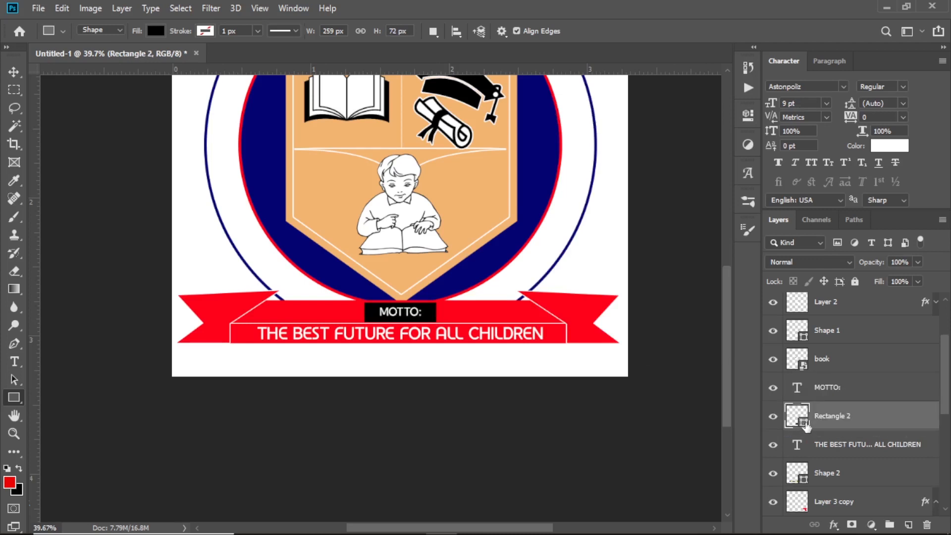
# Fill the rectangle behind MOTTO: with white (ffffff) and recolor the MOTTO: text dark blue (040472).
pyautogui.click(589, 150)
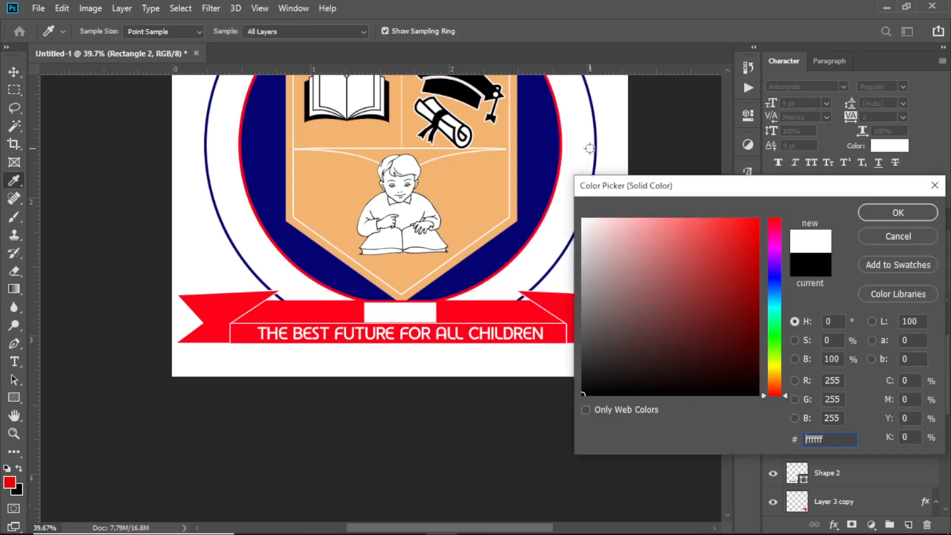
pyautogui.click(894, 212)
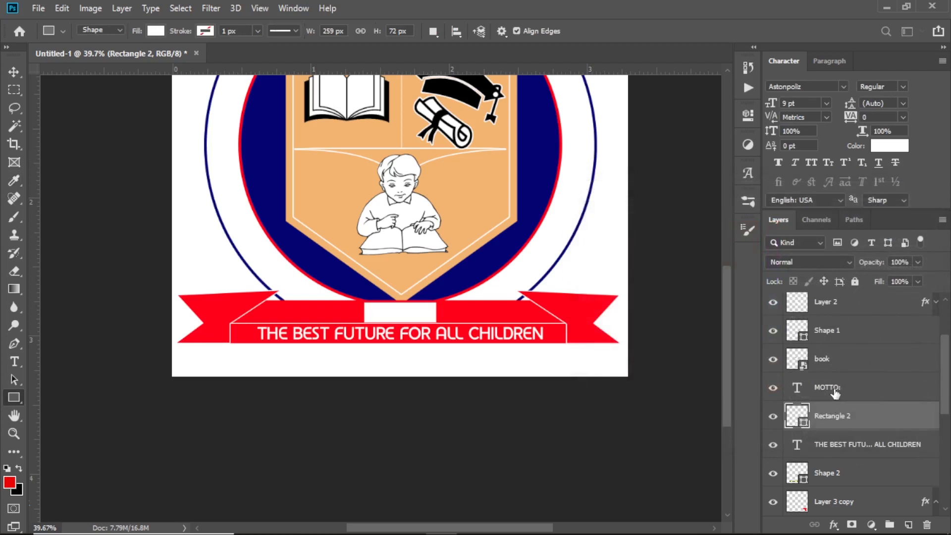
pyautogui.click(827, 387)
pyautogui.click(889, 145)
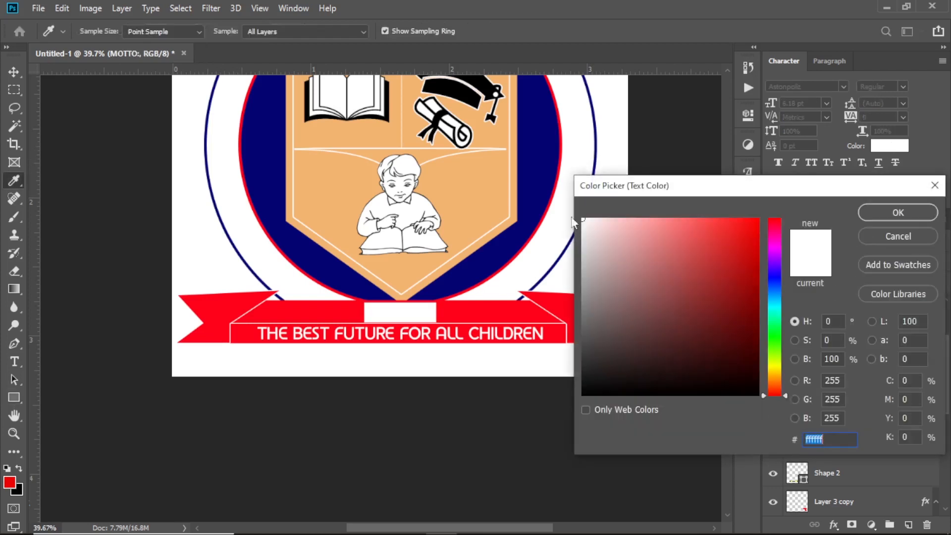
pyautogui.click(534, 158)
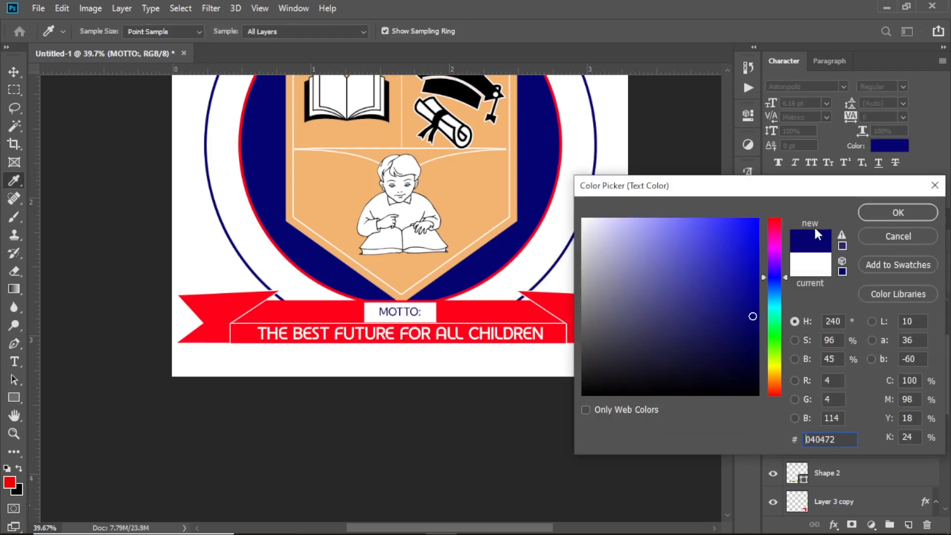
pyautogui.click(897, 213)
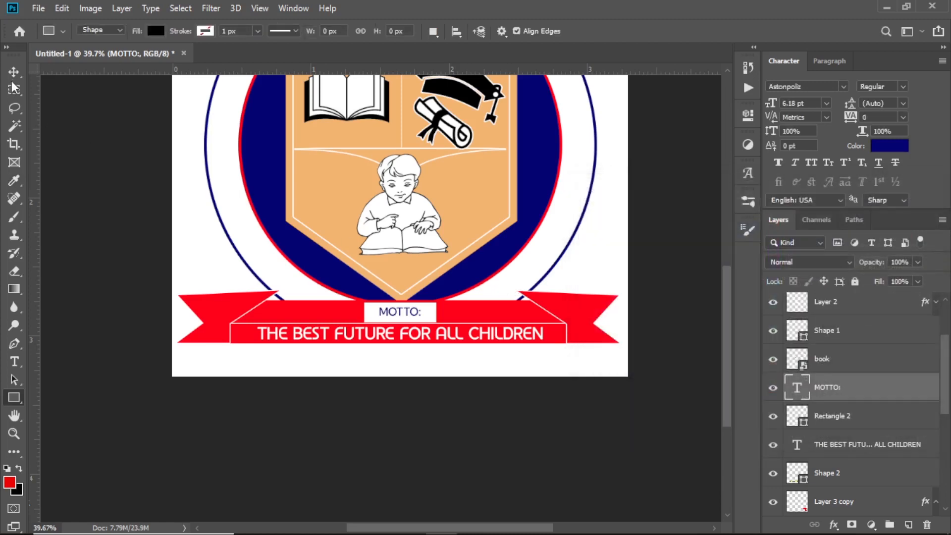
# Examine the MOTTO: label, the banner and the overall emblem layout close up and as a whole.
pyautogui.press('v')
pyautogui.scroll(-5, 478, 349)
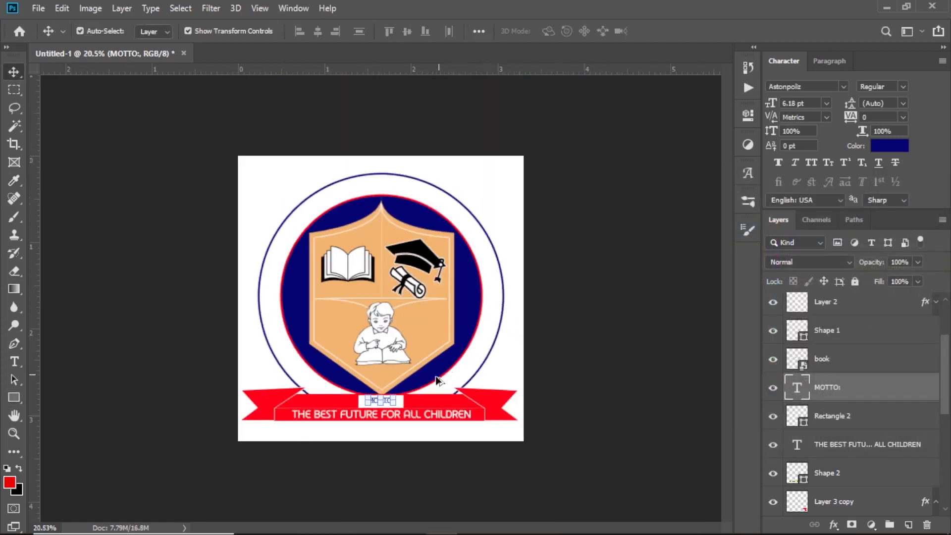
pyautogui.scroll(6, 387, 394)
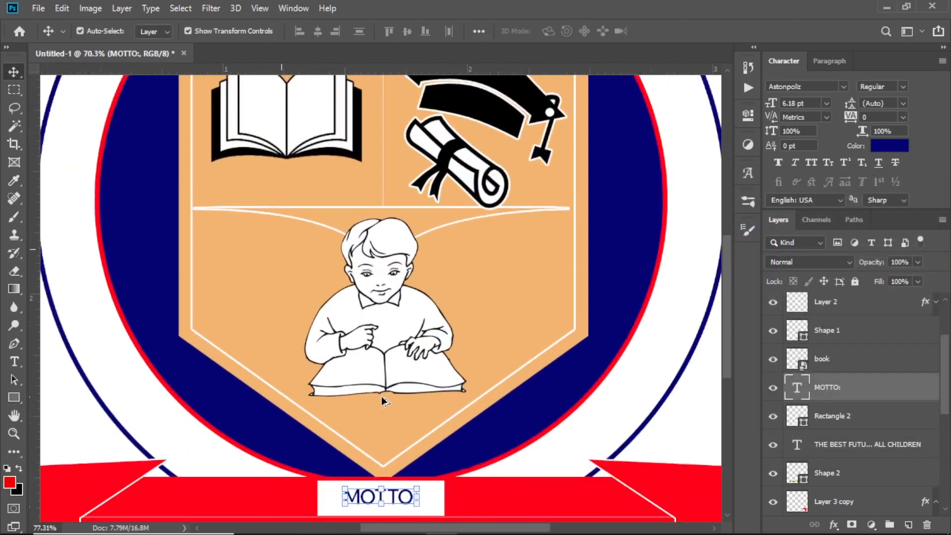
pyautogui.scroll(-5, 385, 401)
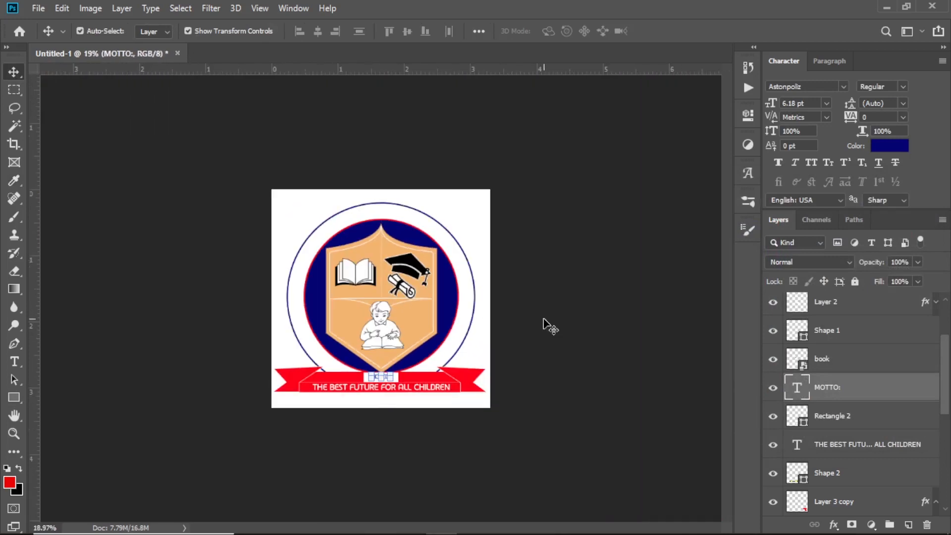
pyautogui.click(349, 375)
pyautogui.scroll(4, 349, 376)
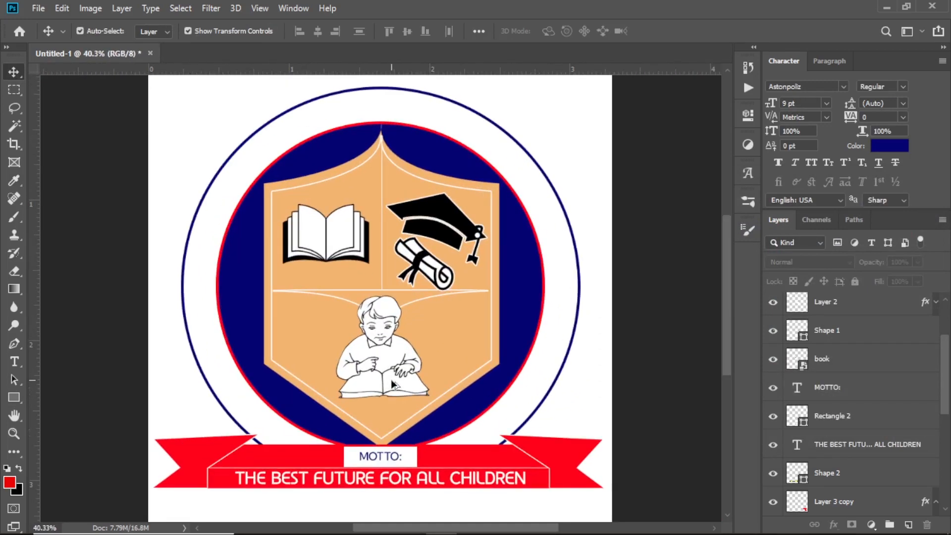
pyautogui.scroll(-1, 391, 384)
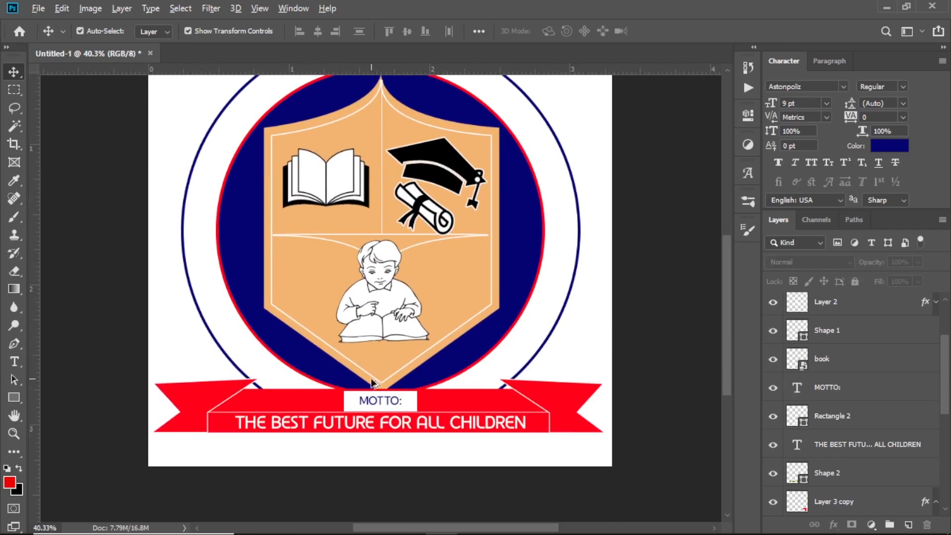
pyautogui.scroll(1, 373, 381)
pyautogui.scroll(1, 372, 381)
pyautogui.scroll(-2, 373, 381)
pyautogui.hotkey('ctrl', '0')
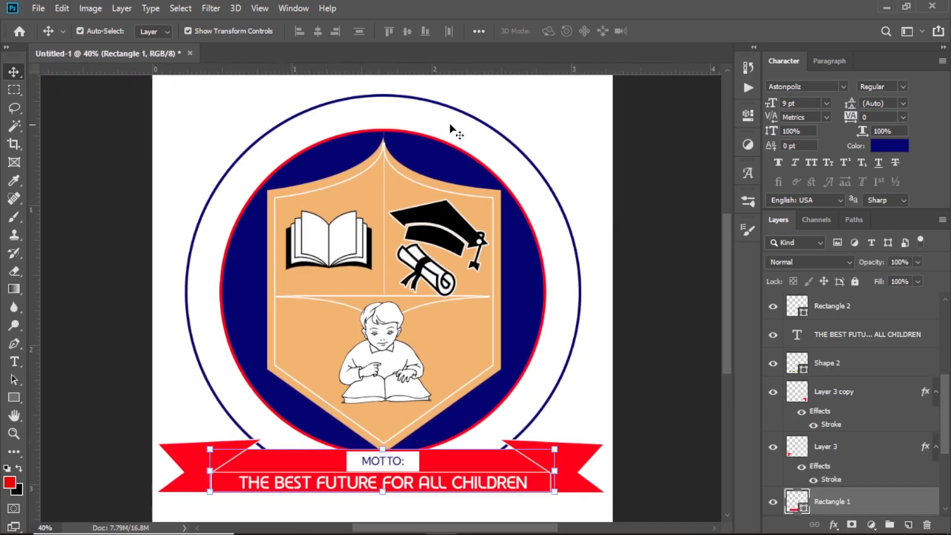
pyautogui.scroll(-1, 402, 365)
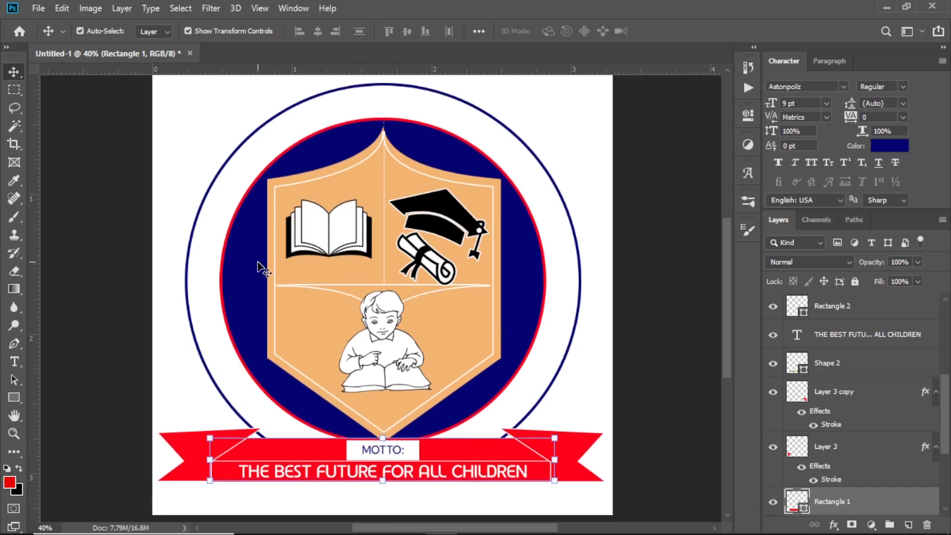
# Add text reading "BEST BRAIN GRAMMER ACADEMY" along the outer path of the blue circle, starting at its leftmost point.
pyautogui.click(246, 270)
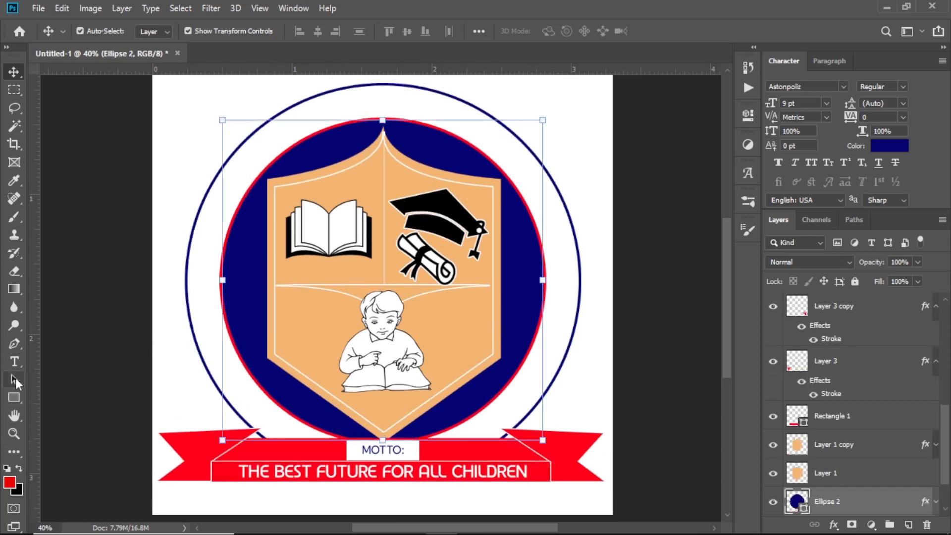
pyautogui.click(14, 380)
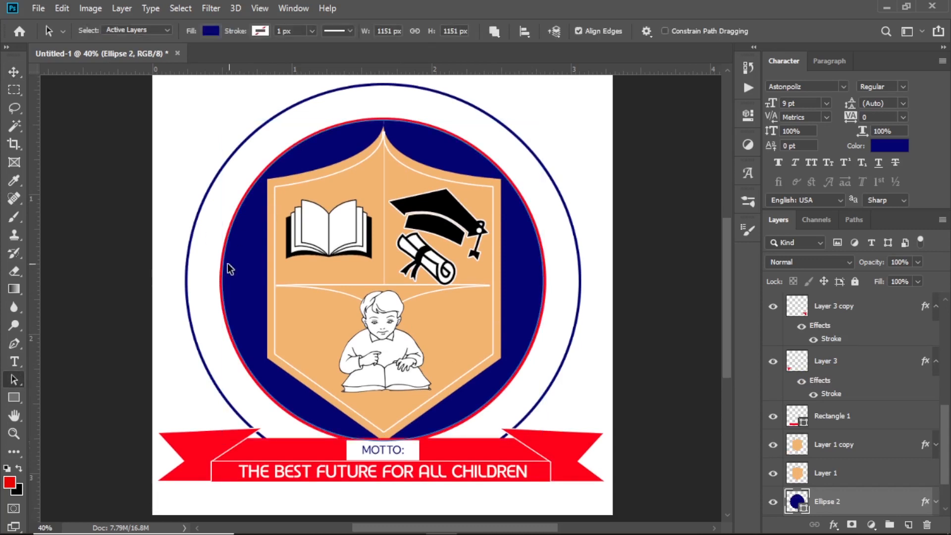
pyautogui.click(222, 292)
pyautogui.click(15, 361)
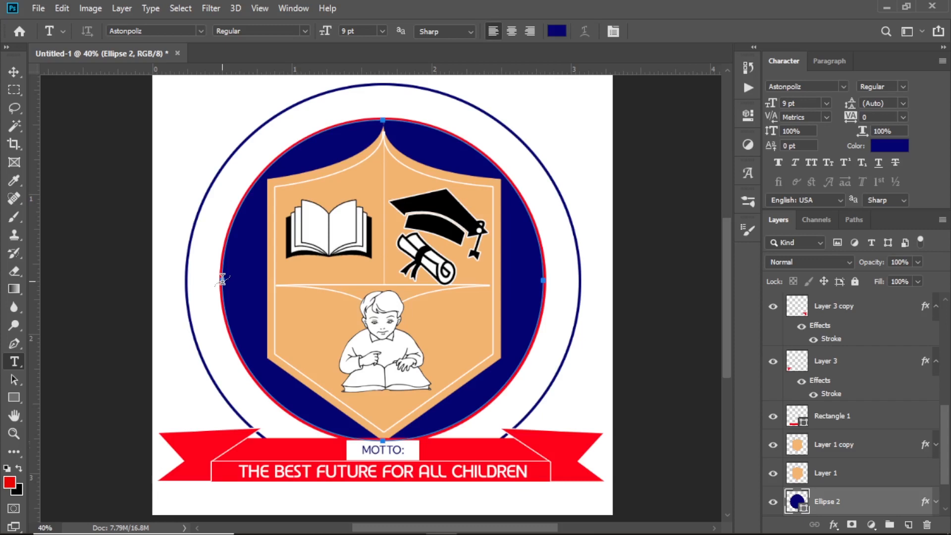
pyautogui.click(221, 280)
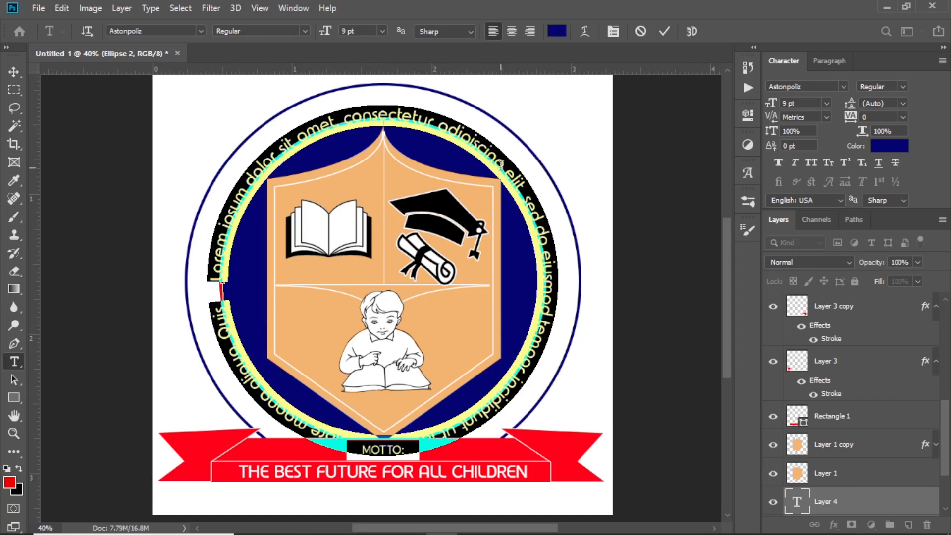
pyautogui.write('BEST BRAIN GRAMMER ACADEMY')
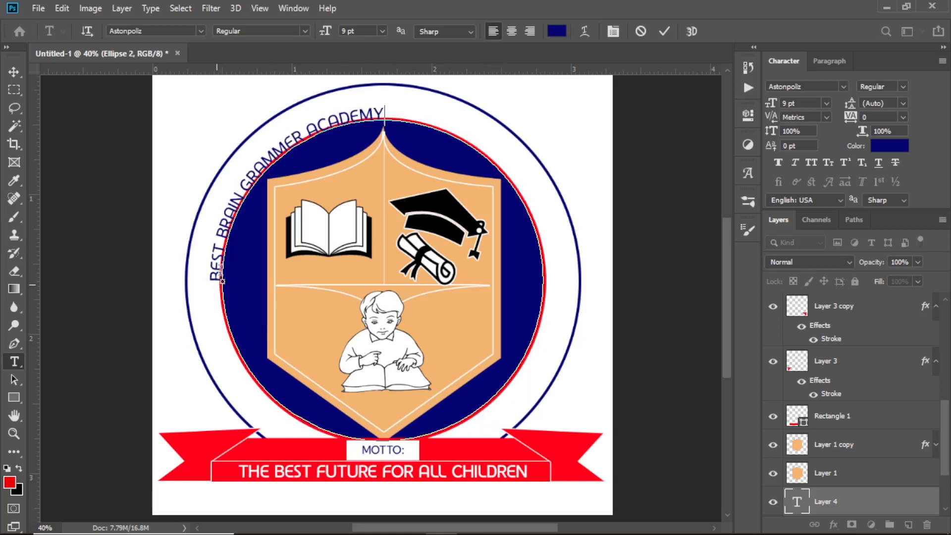
# Set the whole curved academy name to 18 pt with 103% horizontal scale and commit the text.
pyautogui.hotkey('ctrl', 'a')
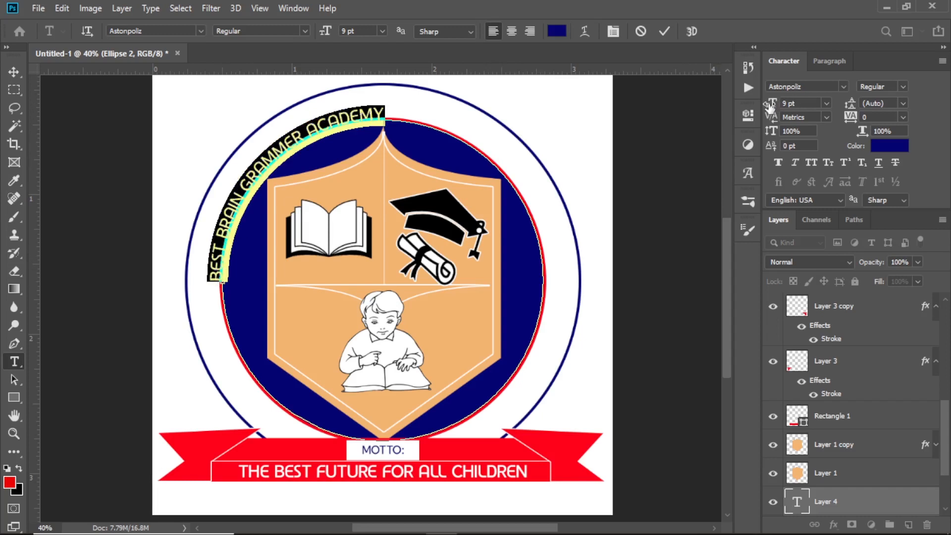
pyautogui.moveTo(767, 106); pyautogui.dragTo(776, 107)
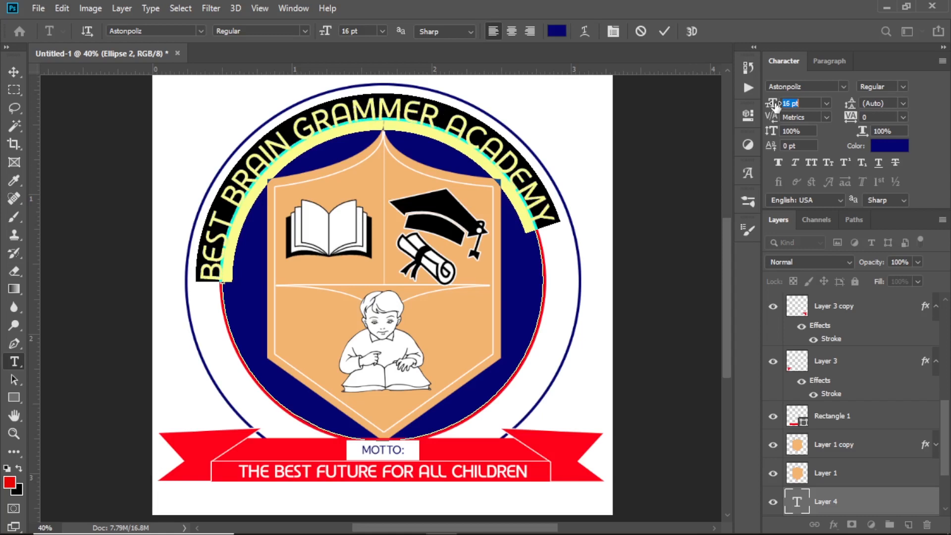
pyautogui.moveTo(776, 106); pyautogui.dragTo(778, 105)
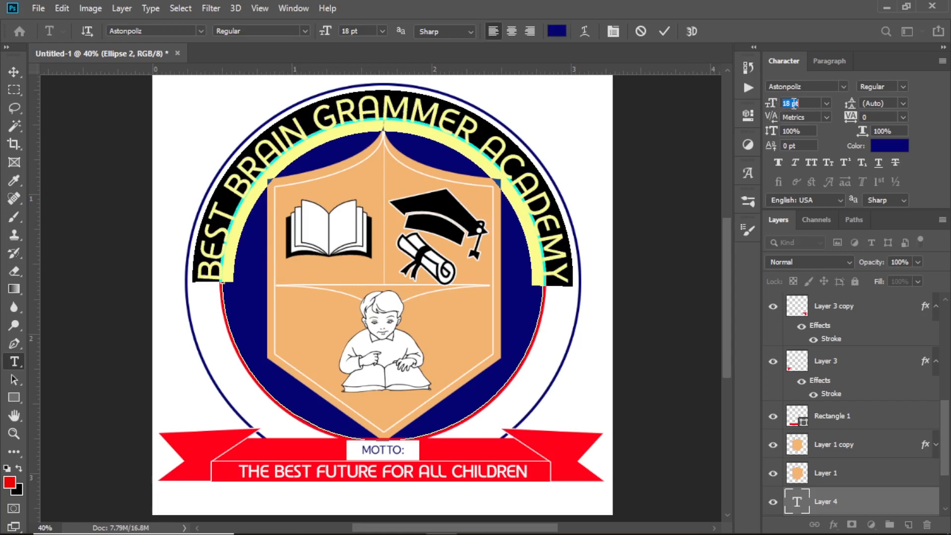
pyautogui.moveTo(864, 133); pyautogui.dragTo(867, 135)
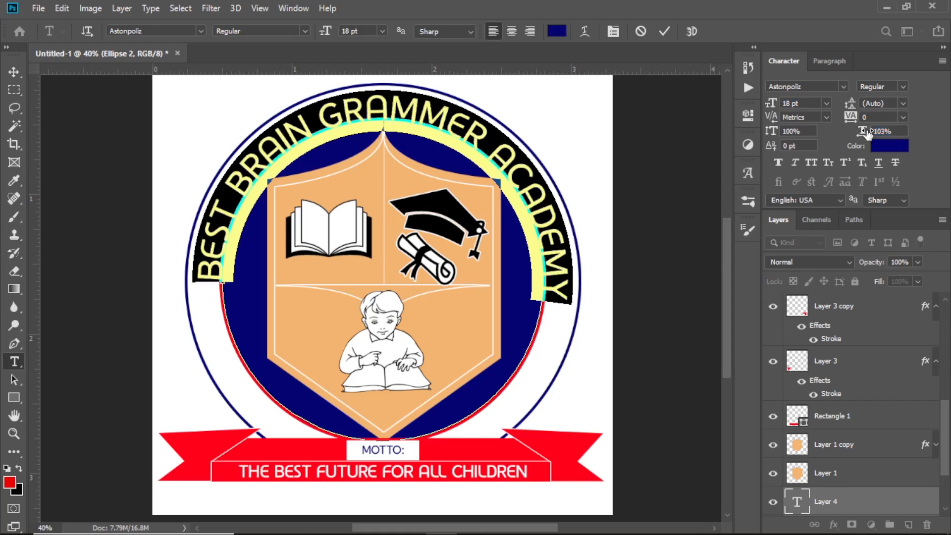
pyautogui.click(664, 31)
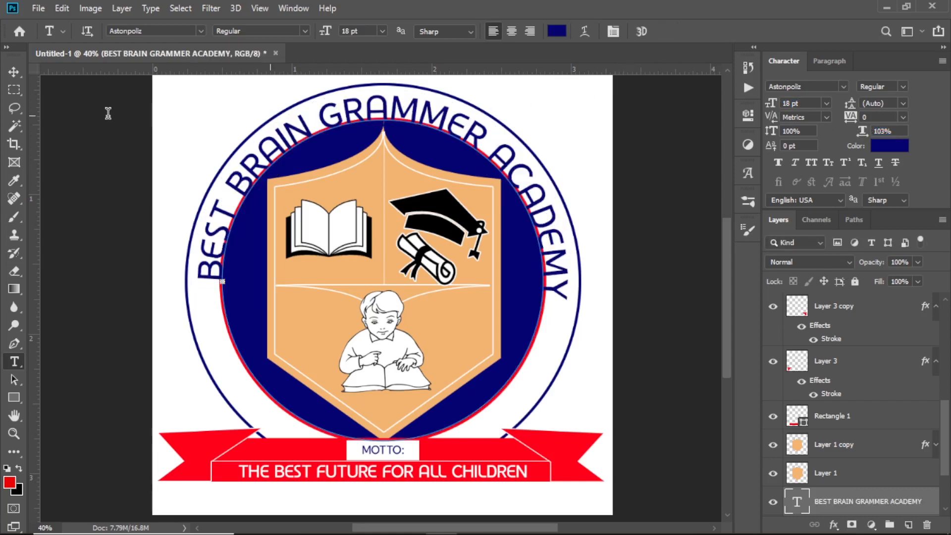
pyautogui.click(13, 74)
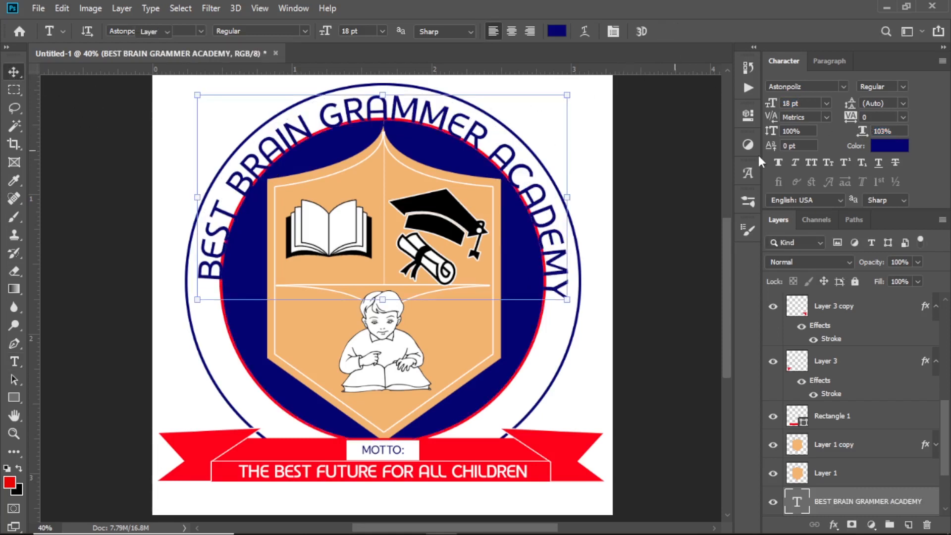
# Recolor the curved academy name with the red sampled from the ribbon banner.
pyautogui.click(890, 146)
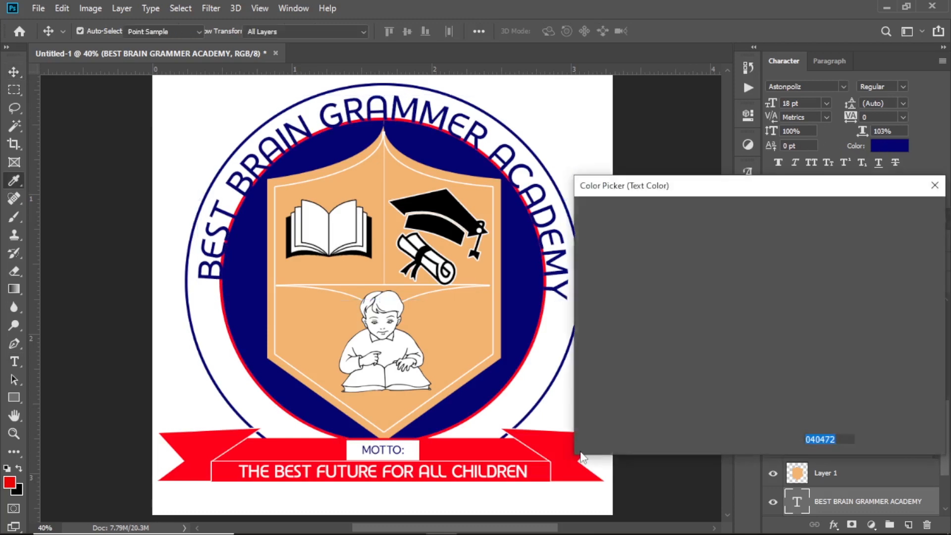
pyautogui.click(548, 446)
pyautogui.click(887, 218)
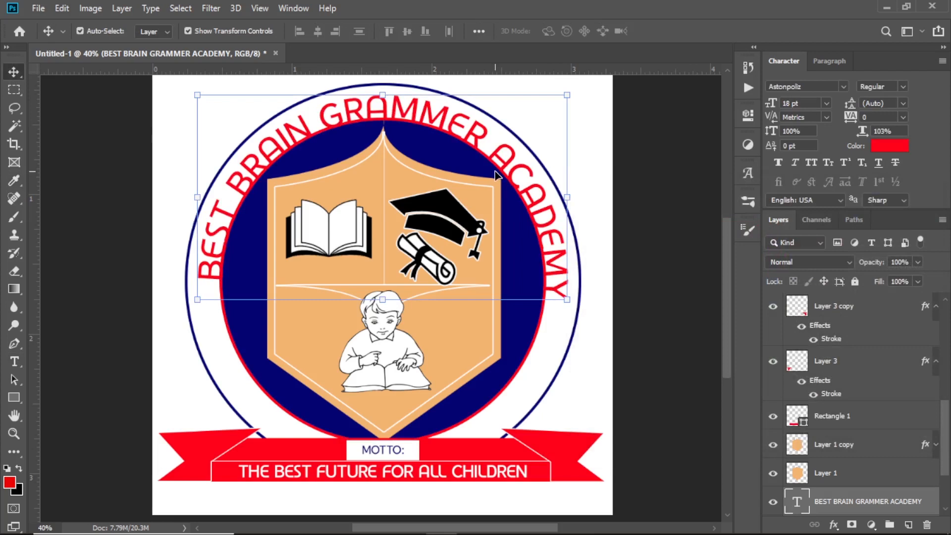
# Nudge the curved academy name upward so it sits more evenly between the inner and outer circles.
pyautogui.press('Up')
pyautogui.press('Up')
pyautogui.press('Up')
pyautogui.press('Up')
pyautogui.press('Up')
pyautogui.press('Up')
pyautogui.press('Up')
pyautogui.press('Up')
pyautogui.press('Up')
pyautogui.press('Up')
pyautogui.press('Up')
pyautogui.press('Up')
pyautogui.press('Up')
pyautogui.press('Up')
pyautogui.press('Up')
pyautogui.press('Up')
pyautogui.press('Up')
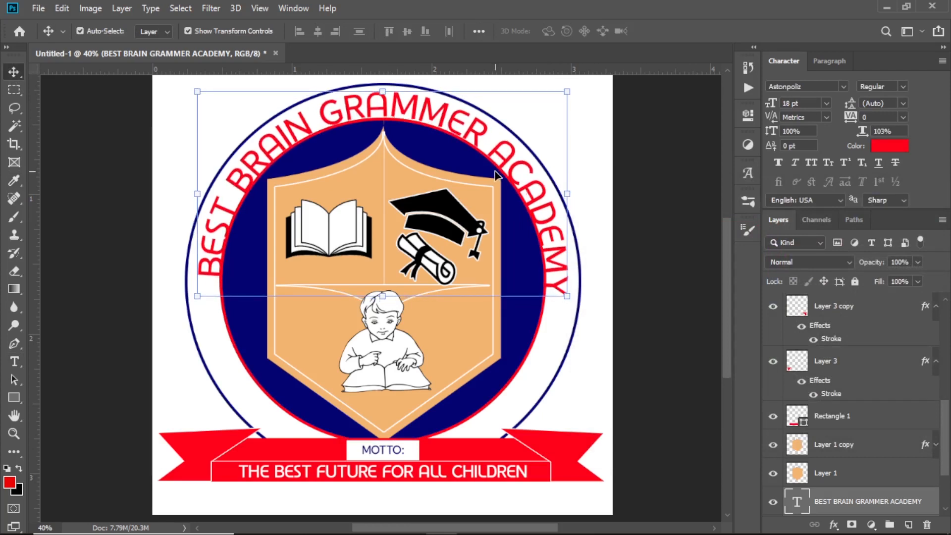
pyautogui.press('Up')
pyautogui.press('Up')
pyautogui.press('Up')
pyautogui.press('Up')
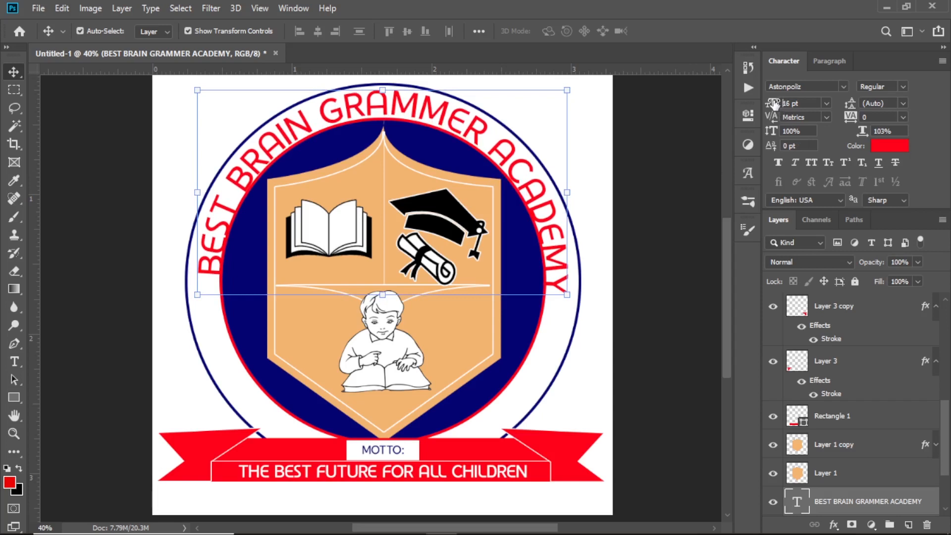
# Set the curved academy name to 15 pt with 119% horizontal scale.
pyautogui.moveTo(775, 103); pyautogui.dragTo(773, 101)
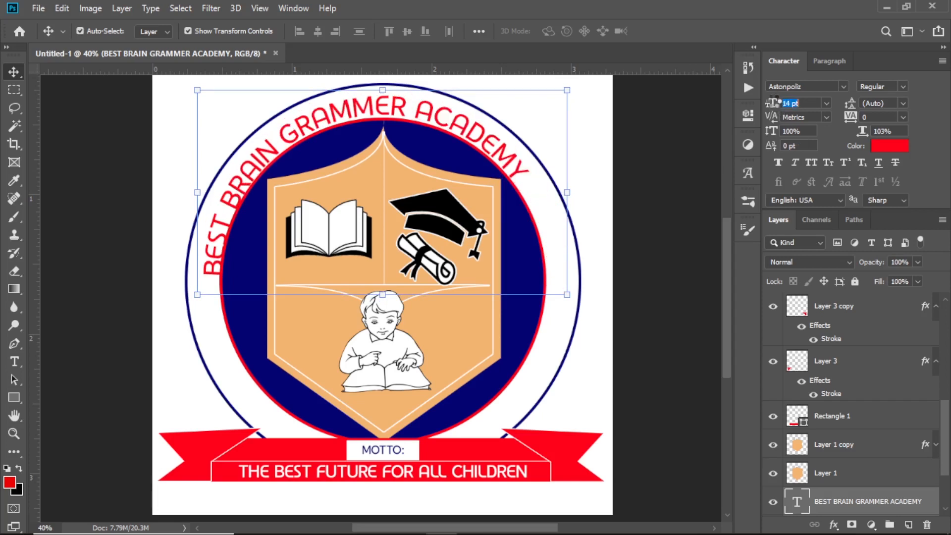
pyautogui.moveTo(773, 101); pyautogui.dragTo(773, 108)
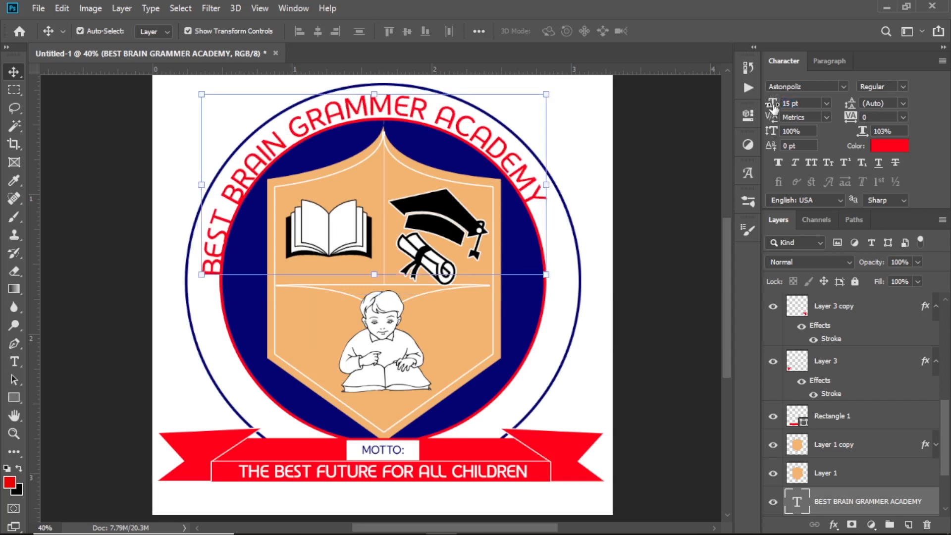
pyautogui.moveTo(860, 137); pyautogui.dragTo(869, 132)
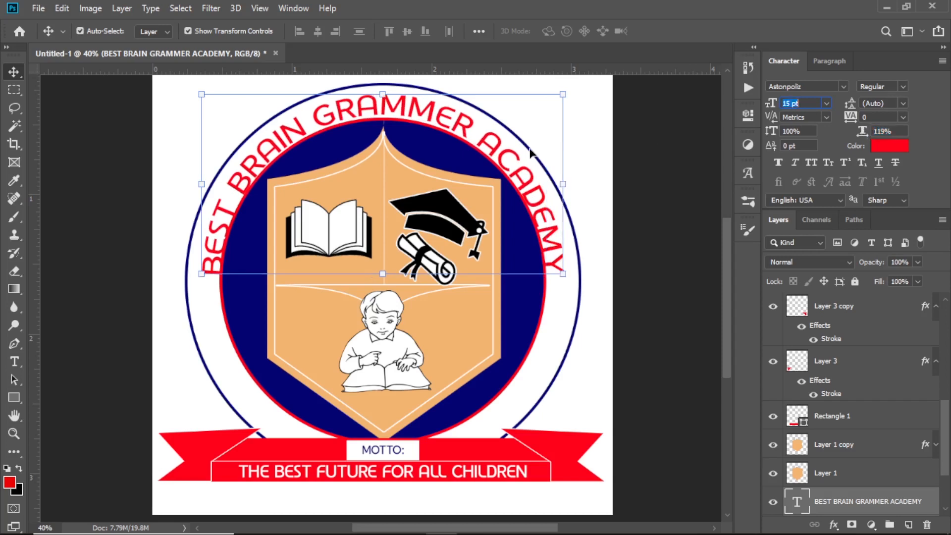
# Stretch the curved academy name slightly wider, nudge it down a little within the ring, and deselect it.
pyautogui.click(560, 183)
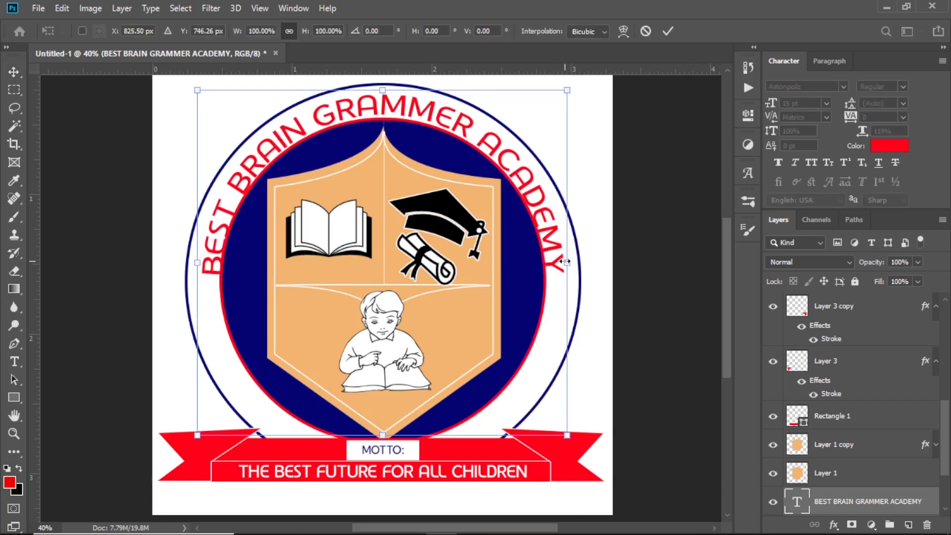
pyautogui.moveTo(568, 261); pyautogui.dragTo(571, 261)
pyautogui.click(666, 31)
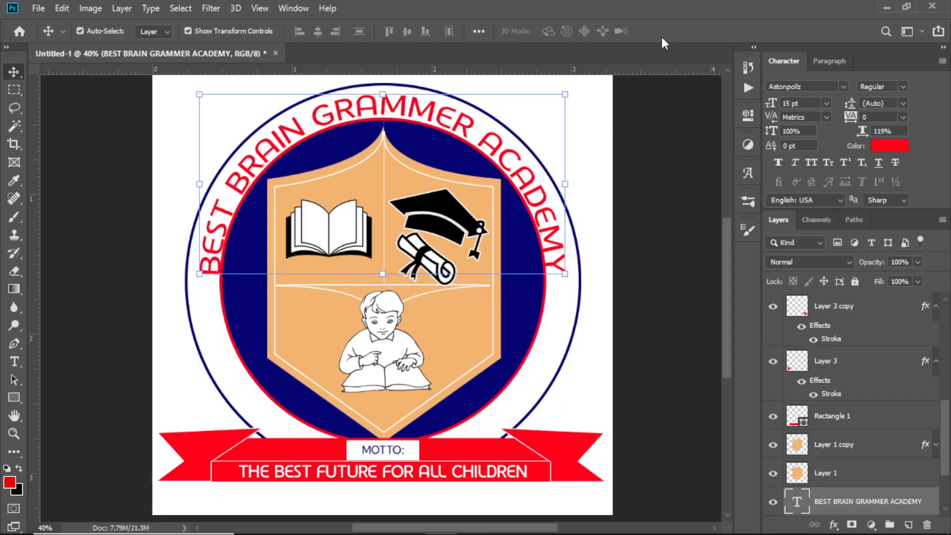
pyautogui.press('Down')
pyautogui.press('Down')
pyautogui.press('Down')
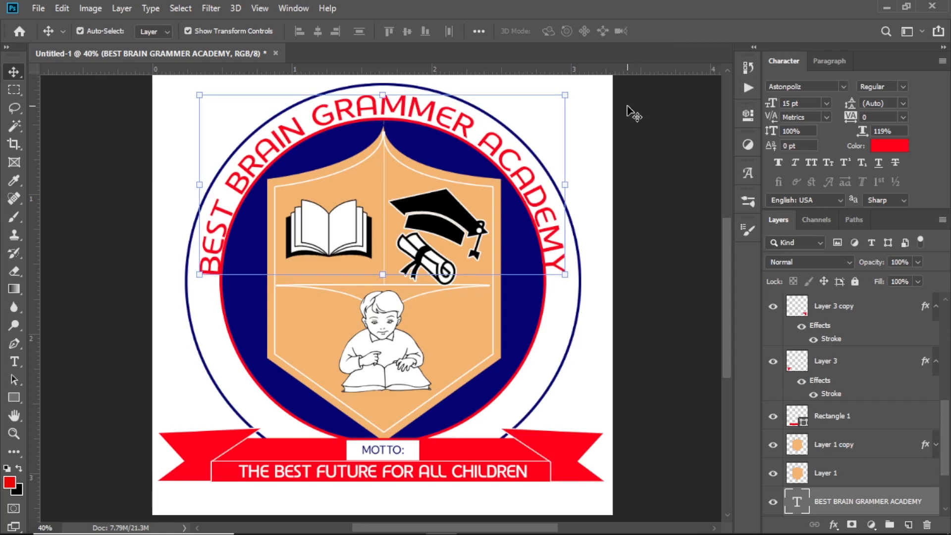
pyautogui.click(644, 166)
# Examine the emblem's curved name, shield illustrations and ribbon banner close up and as a whole.
pyautogui.scroll(-5, 425, 268)
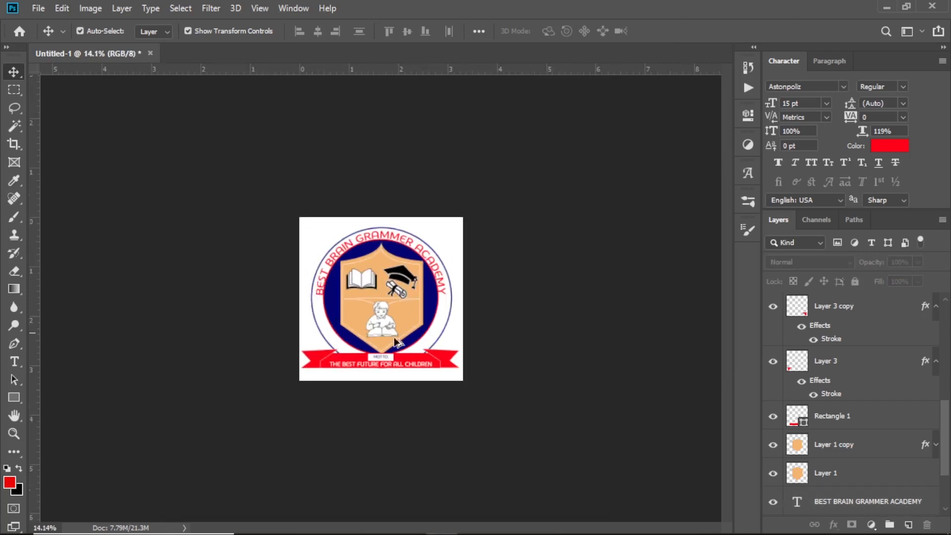
pyautogui.scroll(5, 345, 289)
pyautogui.scroll(1, 345, 290)
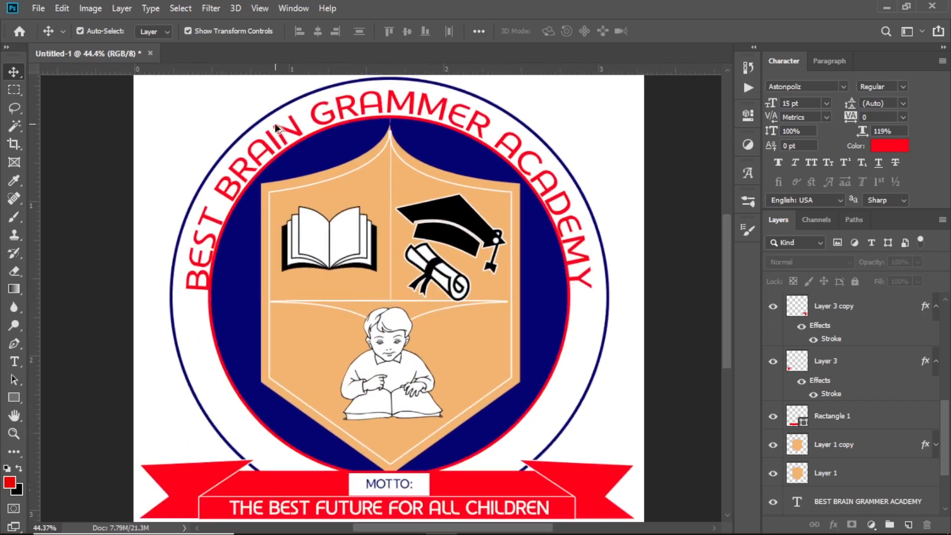
pyautogui.scroll(-2, 460, 246)
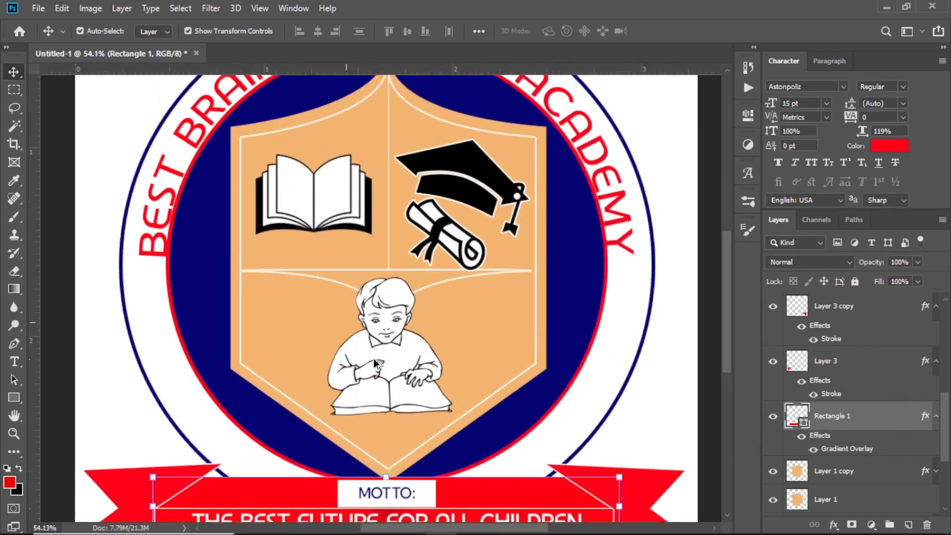
pyautogui.scroll(4, 374, 364)
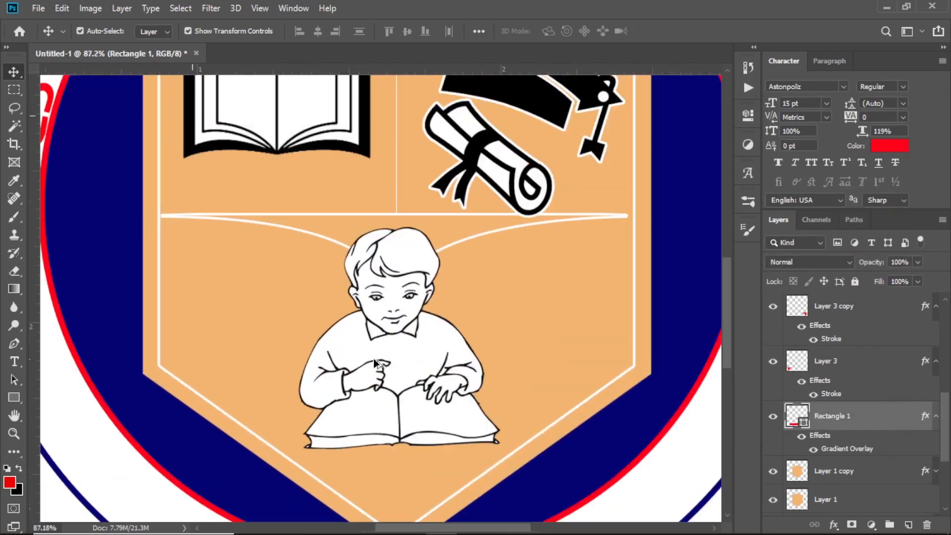
pyautogui.scroll(-3, 375, 364)
pyautogui.scroll(-4, 375, 364)
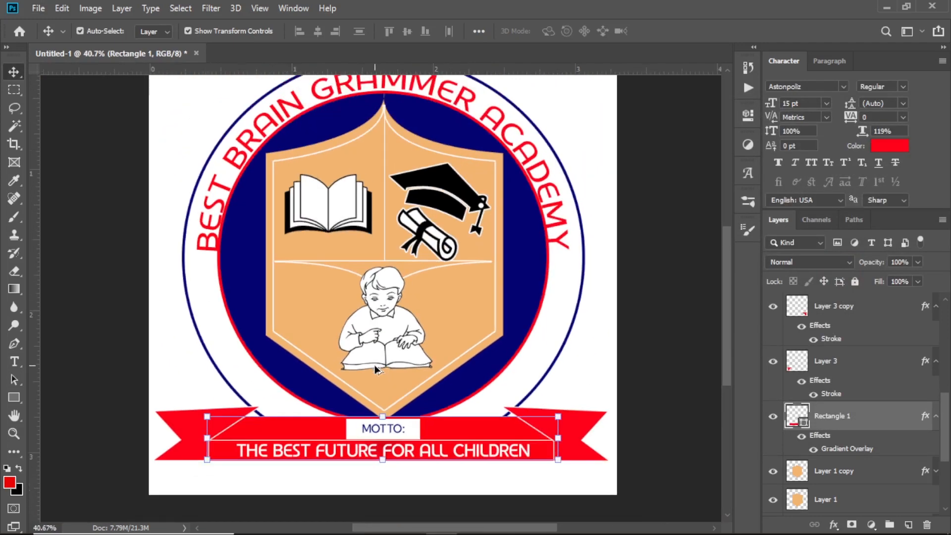
pyautogui.scroll(-1, 374, 364)
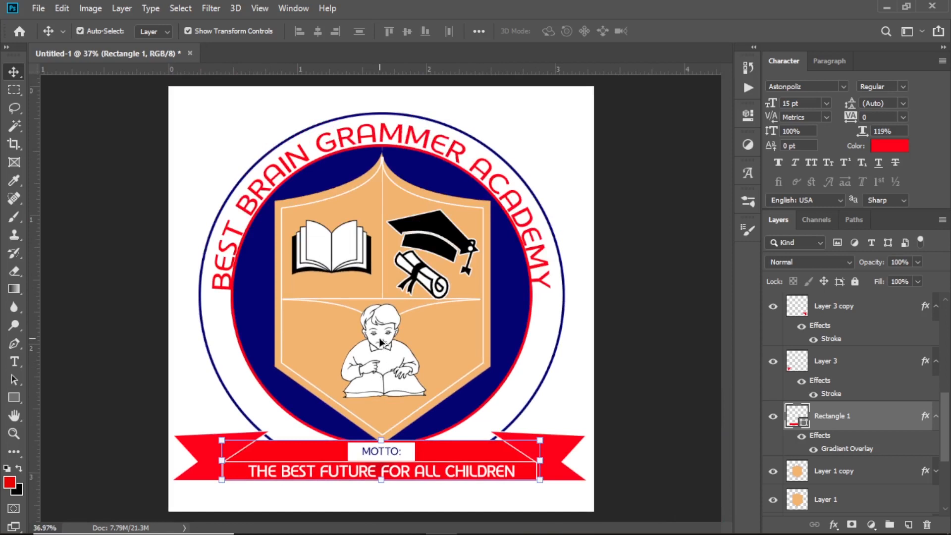
pyautogui.scroll(1, 380, 341)
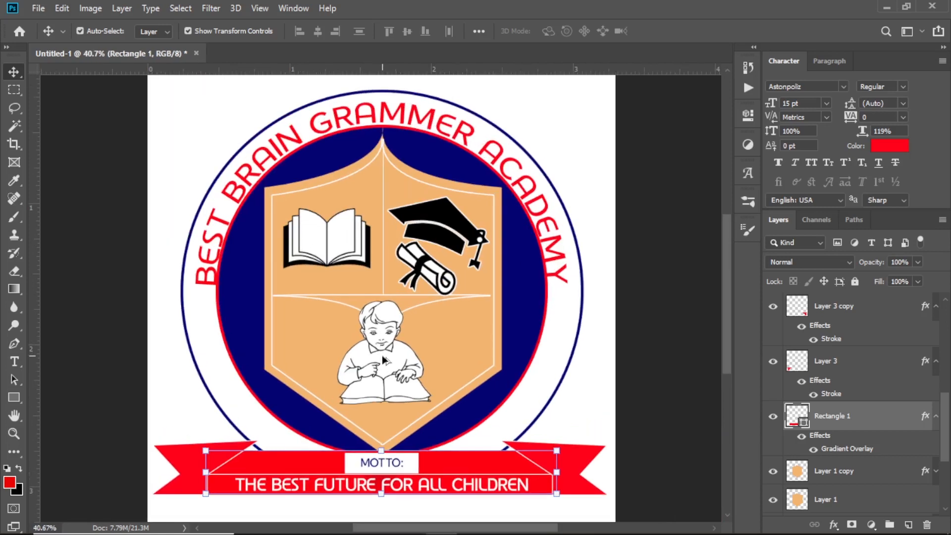
pyautogui.scroll(-1, 379, 371)
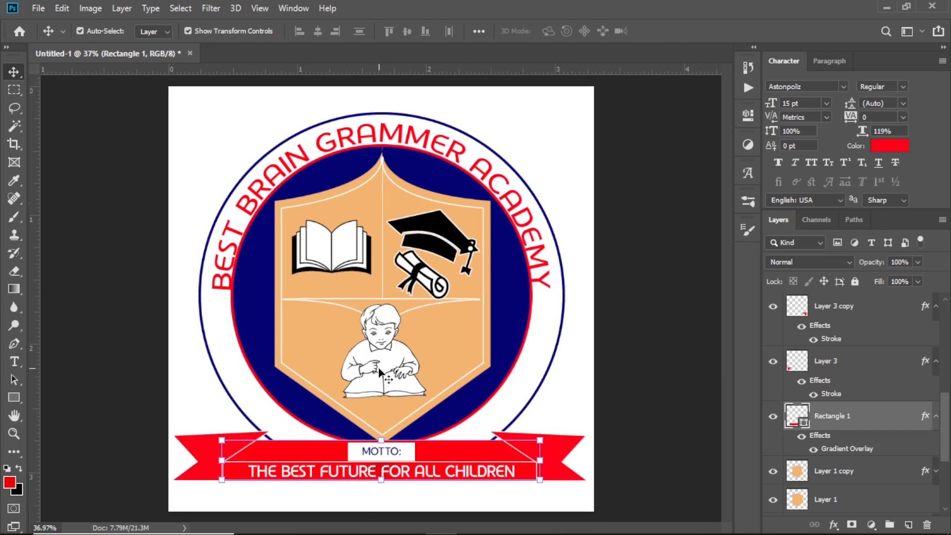
pyautogui.scroll(2, 379, 371)
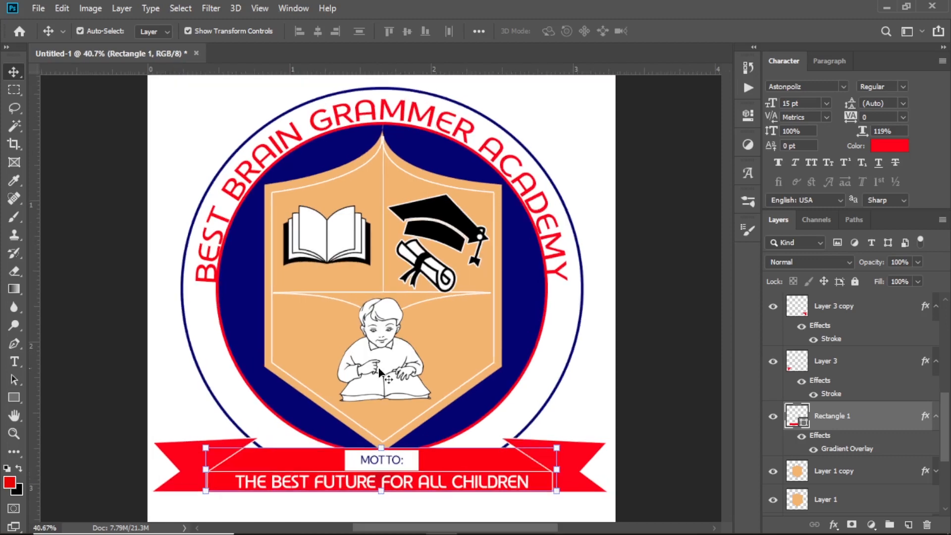
pyautogui.scroll(-3, 379, 372)
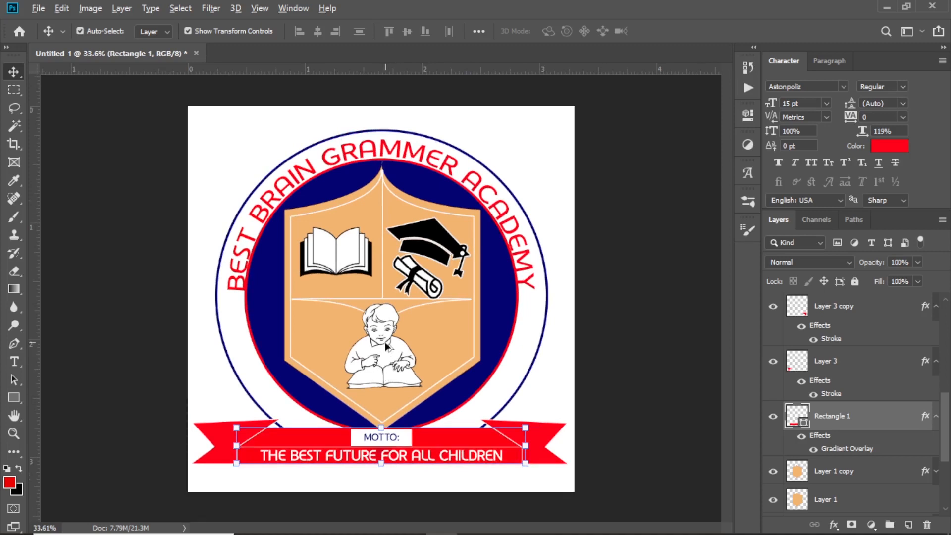
pyautogui.scroll(-1, 385, 343)
pyautogui.scroll(-1, 385, 342)
pyautogui.scroll(1, 386, 366)
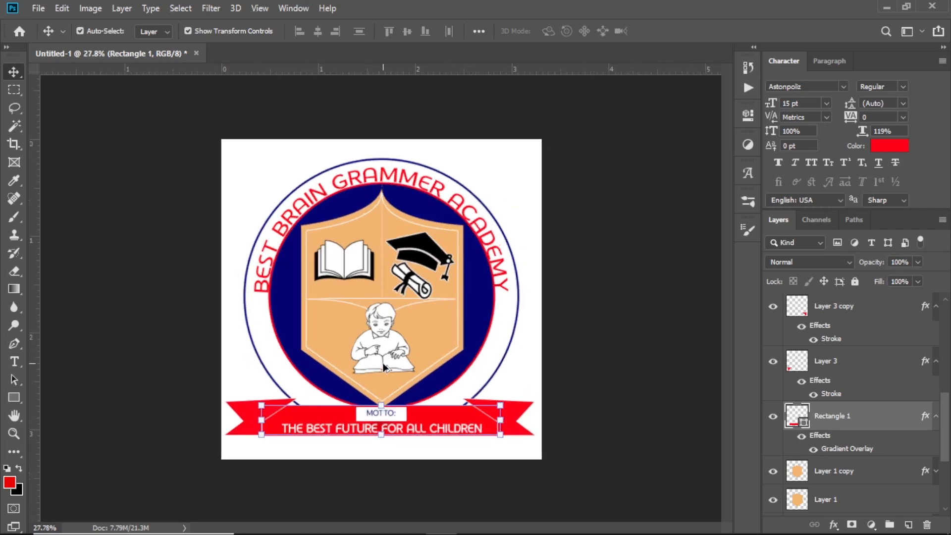
pyautogui.scroll(4, 386, 366)
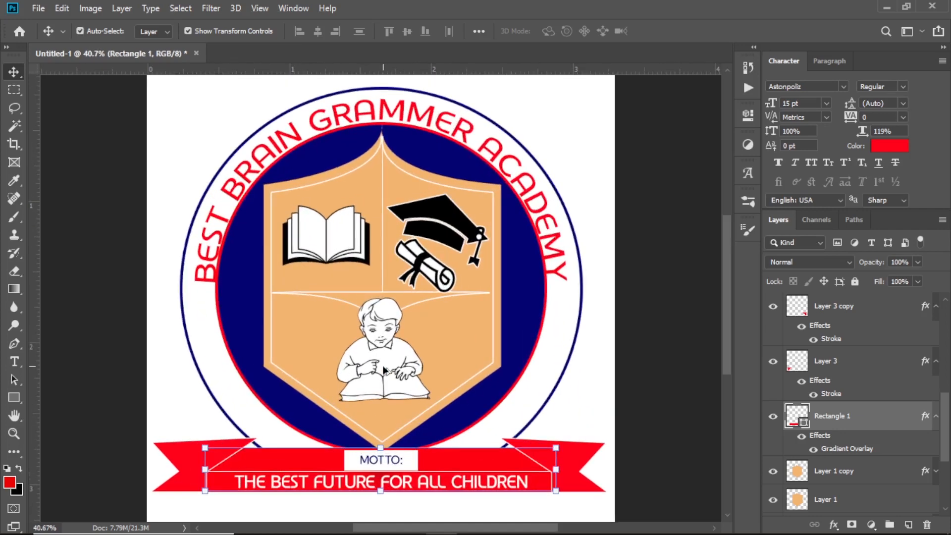
pyautogui.scroll(-1, 385, 368)
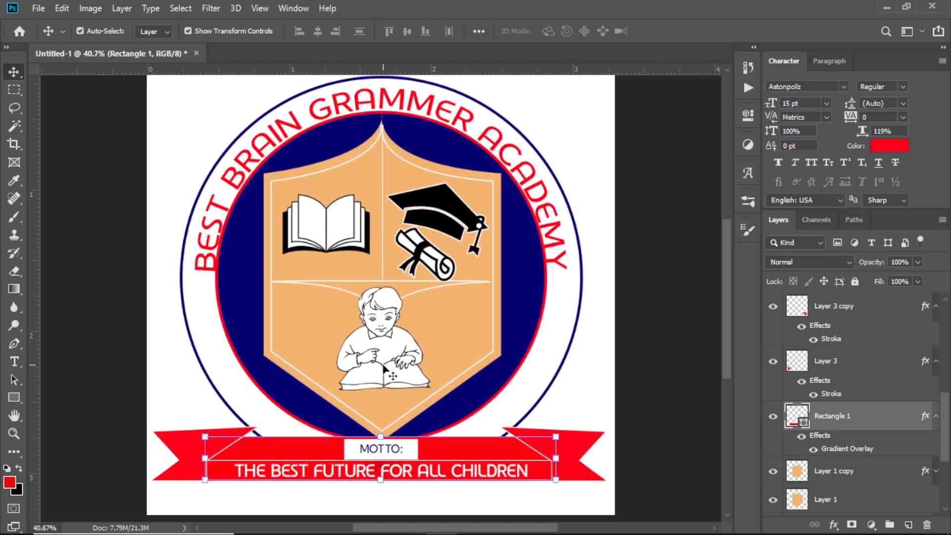